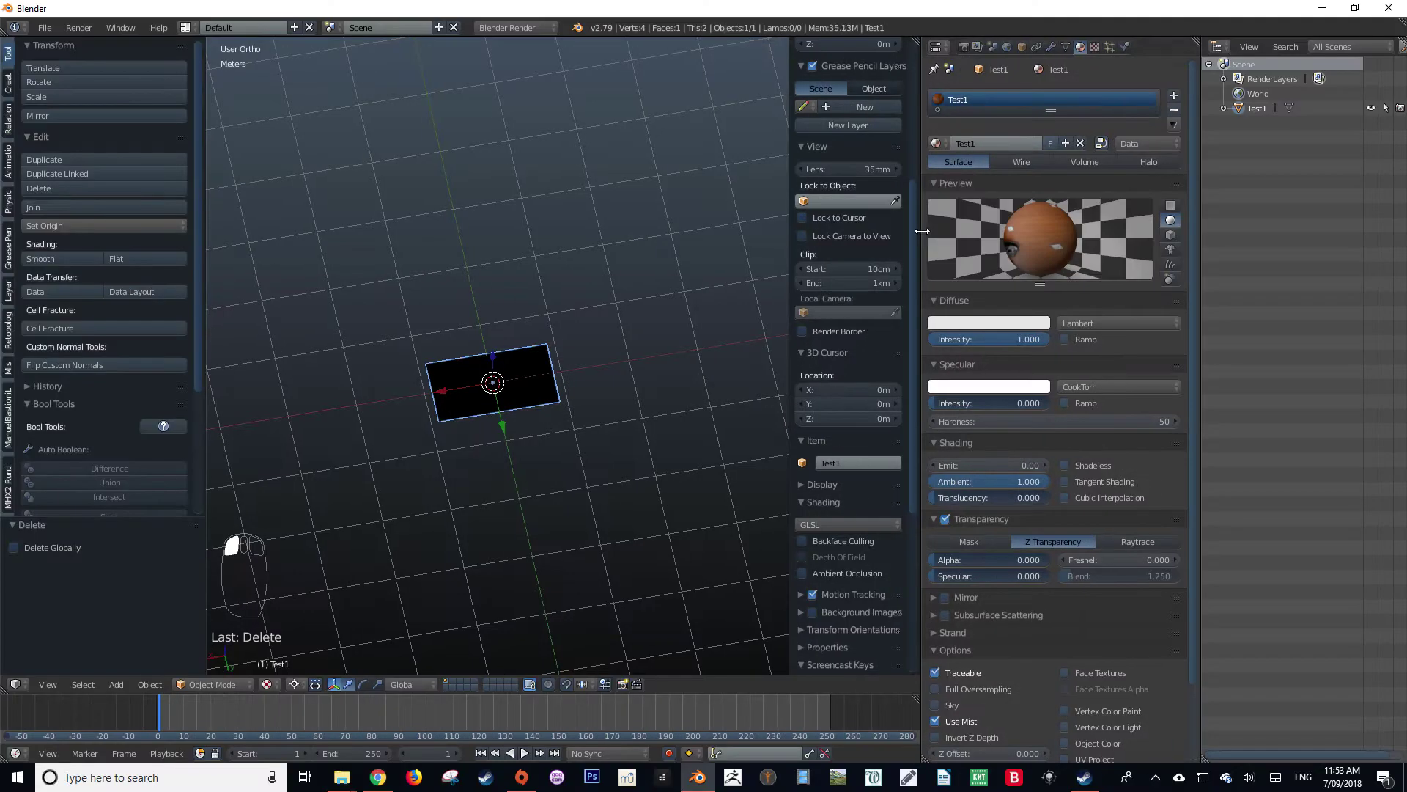
Make the Test1 material shadeless and check the image plane from above in a rendered preview.
{"action": "left_click", "coordinate": [1065, 465]}
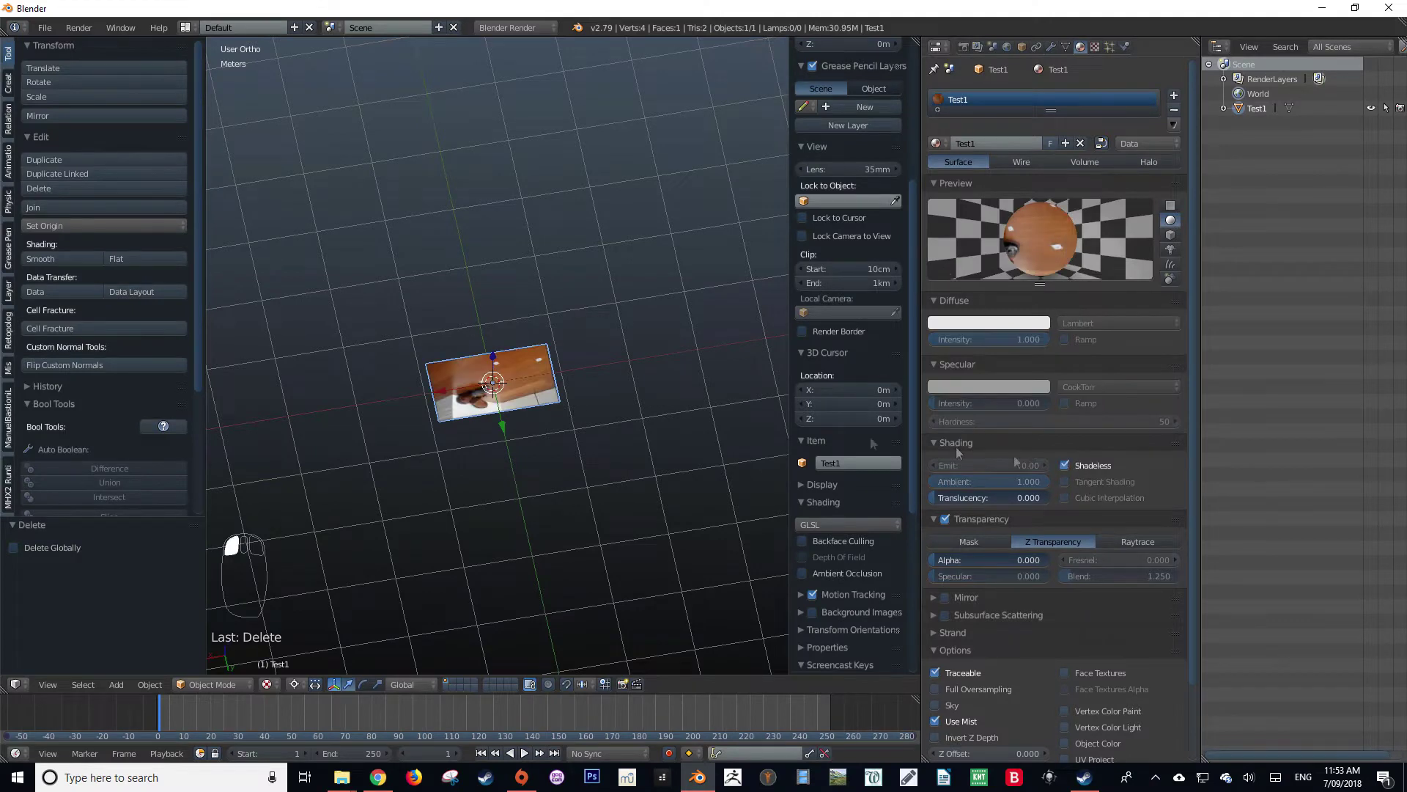
{"action": "middle_click_drag", "start_coordinate": [659, 454], "coordinate": [714, 437]}
{"action": "key", "text": "KP_7"}
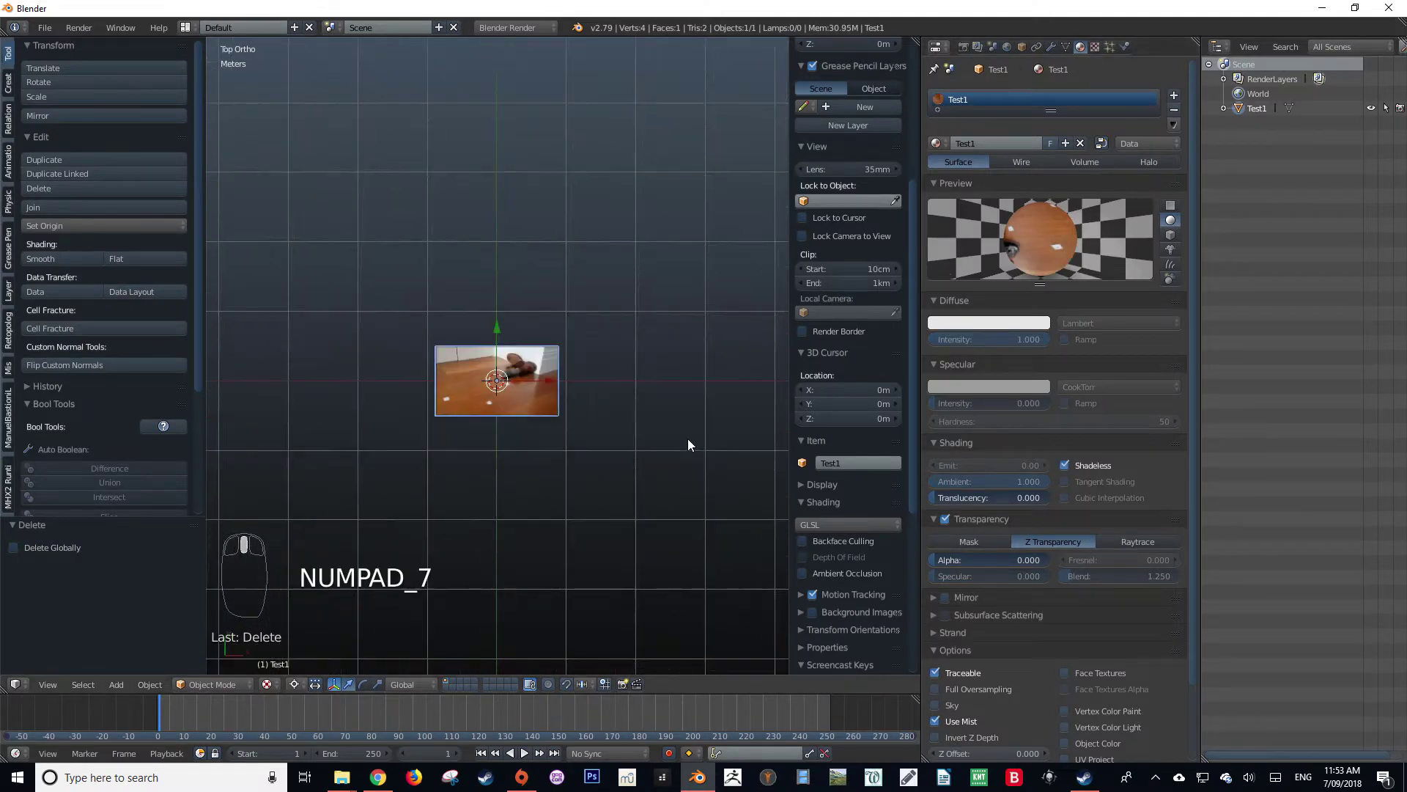
{"action": "scroll", "coordinate": [660, 440], "scroll_direction": "up", "scroll_amount": 8}
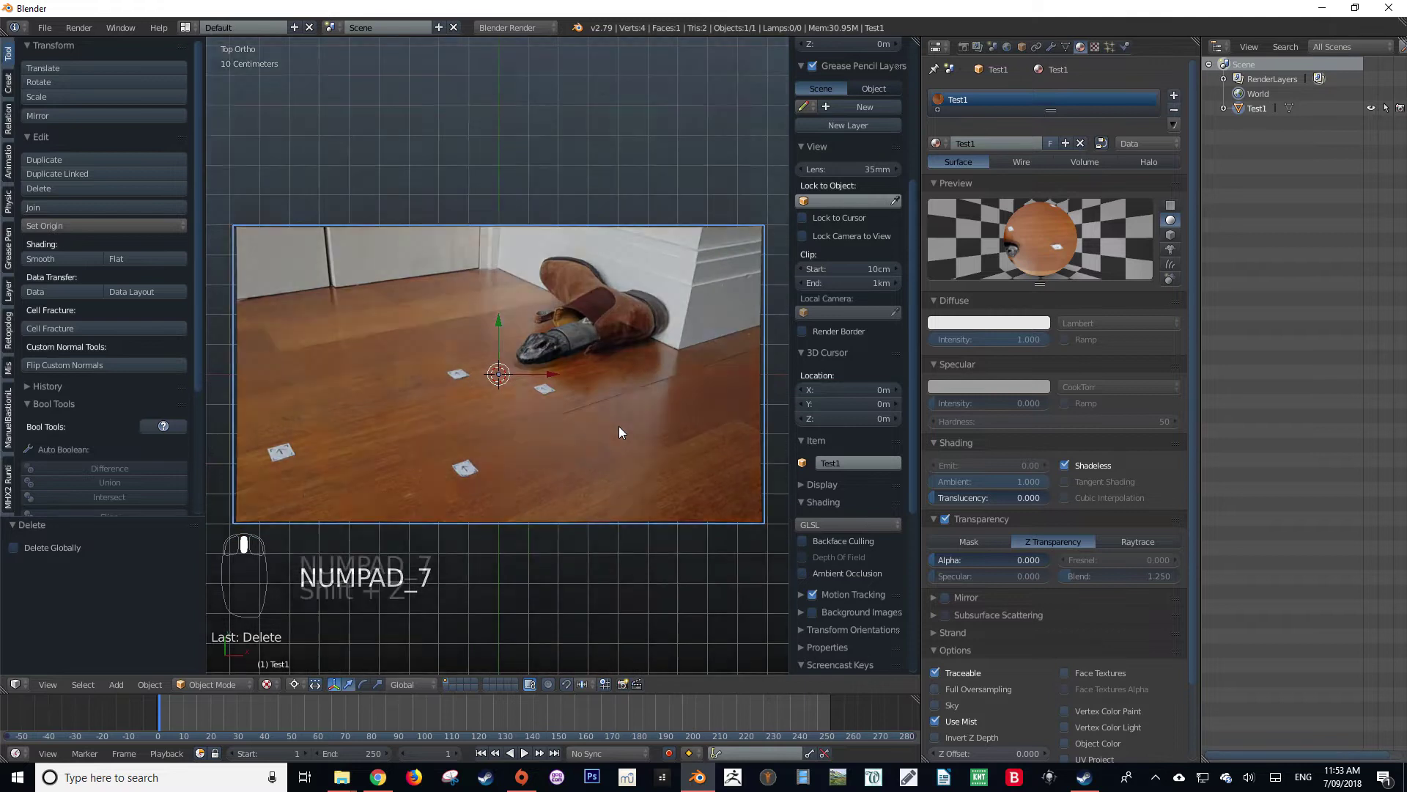
{"action": "key", "text": "shift+z"}
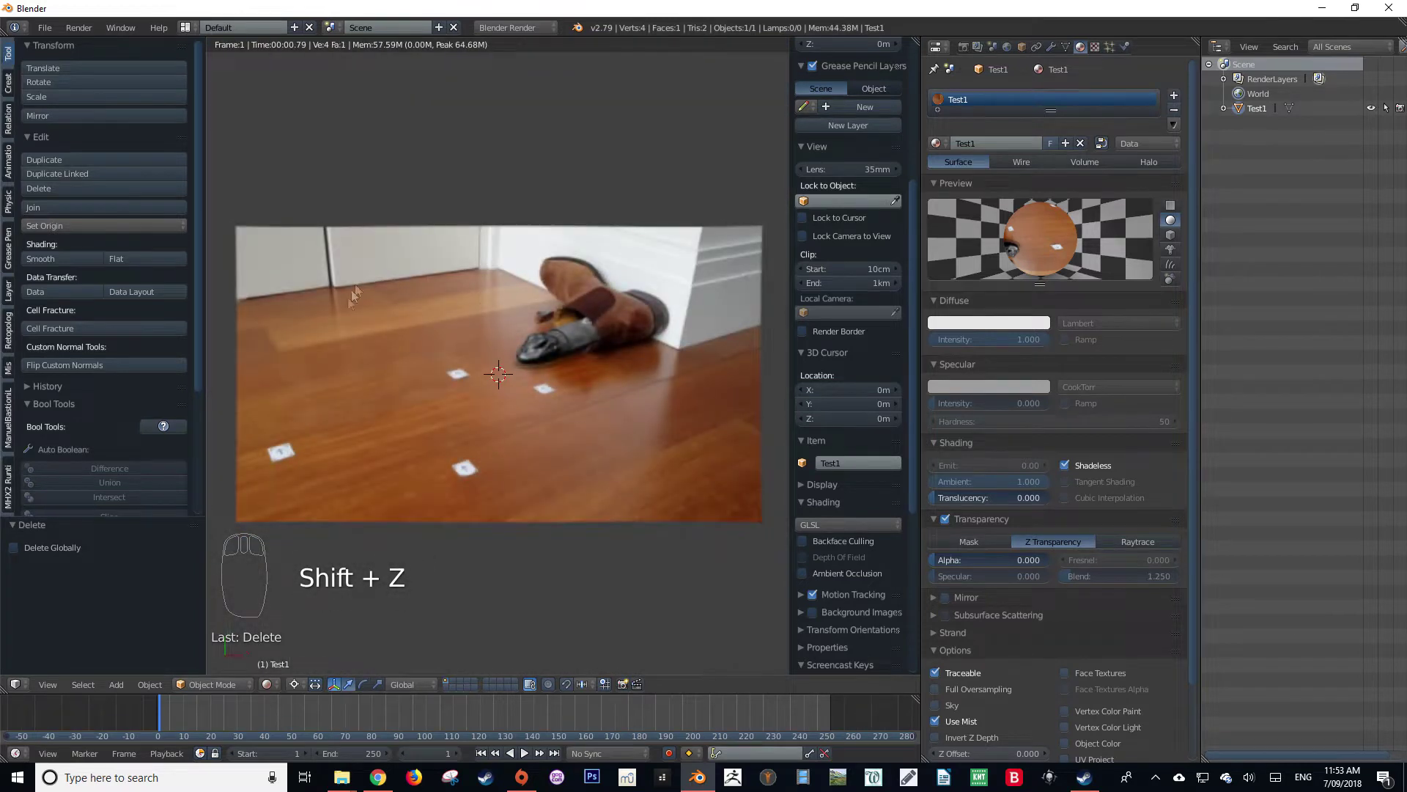
{"action": "scroll", "coordinate": [431, 390], "scroll_direction": "down", "scroll_amount": 4}
{"action": "key", "text": "shift+z"}
{"action": "scroll", "coordinate": [433, 389], "scroll_direction": "up", "scroll_amount": 6}
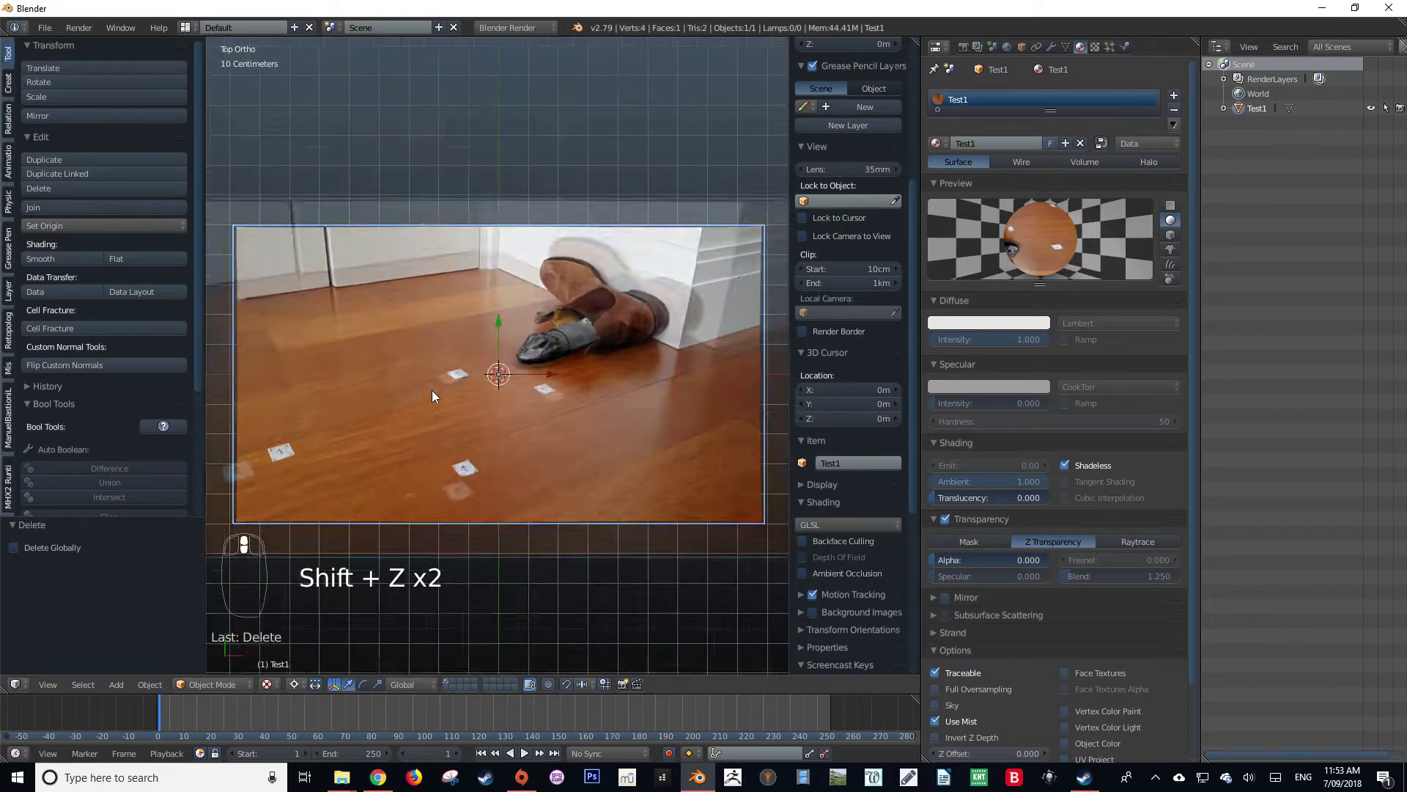
Deselect everything and examine the shadeless image plane in both solid and rendered display.
{"action": "key", "text": "a"}
{"action": "scroll", "coordinate": [433, 390], "scroll_direction": "down", "scroll_amount": 5}
{"action": "scroll", "coordinate": [455, 394], "scroll_direction": "up", "scroll_amount": 3}
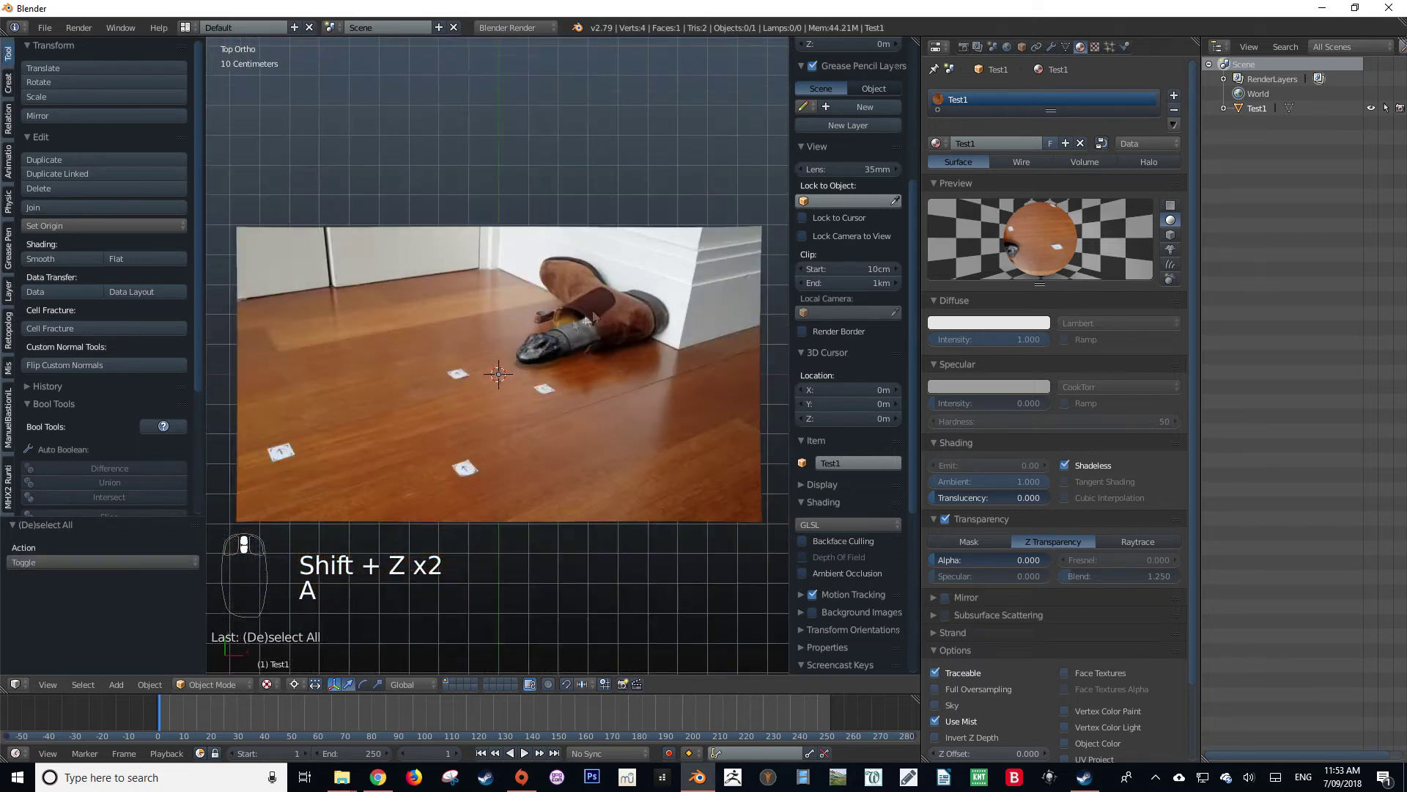
{"action": "scroll", "coordinate": [494, 368], "scroll_direction": "down", "scroll_amount": 1}
{"action": "scroll", "coordinate": [462, 413], "scroll_direction": "up", "scroll_amount": 1}
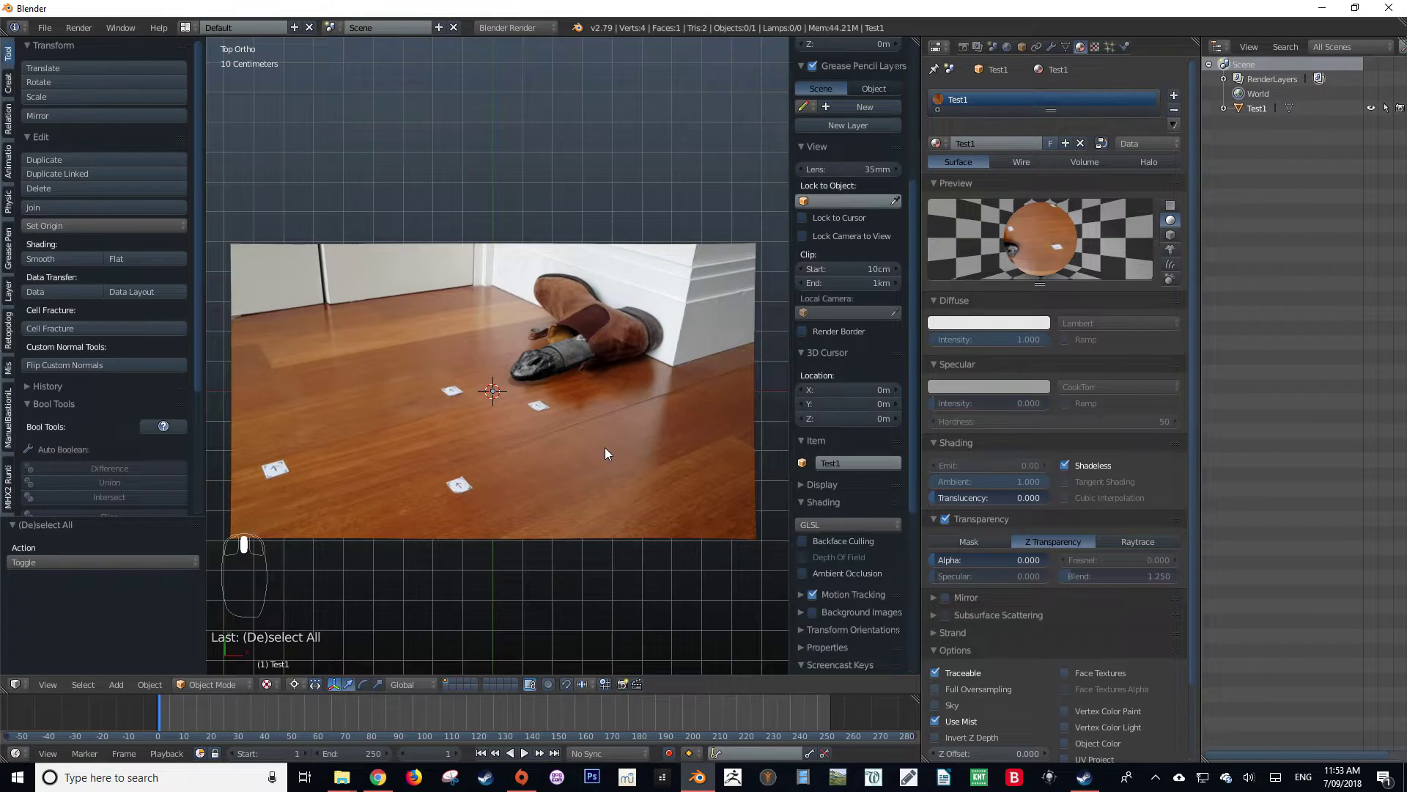
{"action": "scroll", "coordinate": [604, 453], "scroll_direction": "down", "scroll_amount": 2}
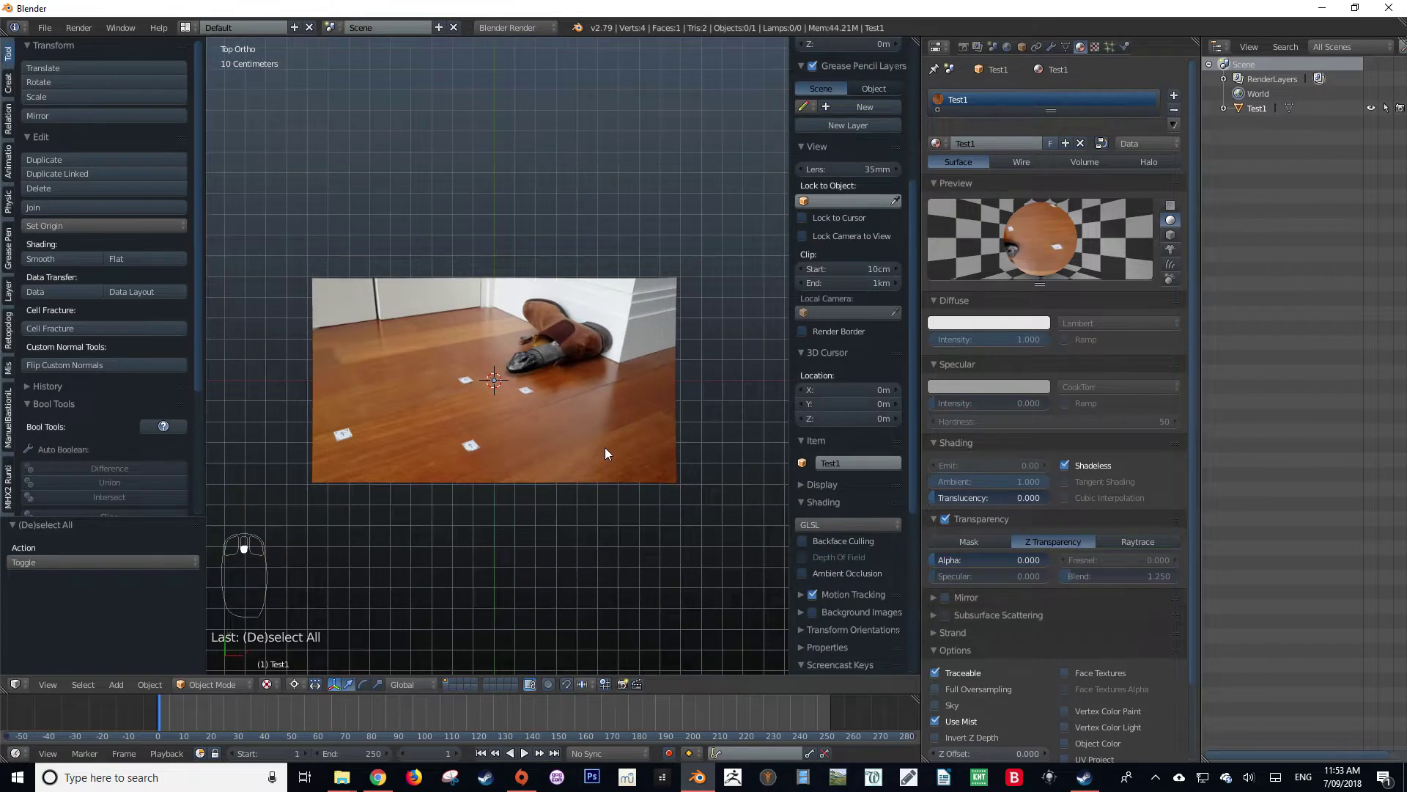
{"action": "scroll", "coordinate": [605, 452], "scroll_direction": "up", "scroll_amount": 1}
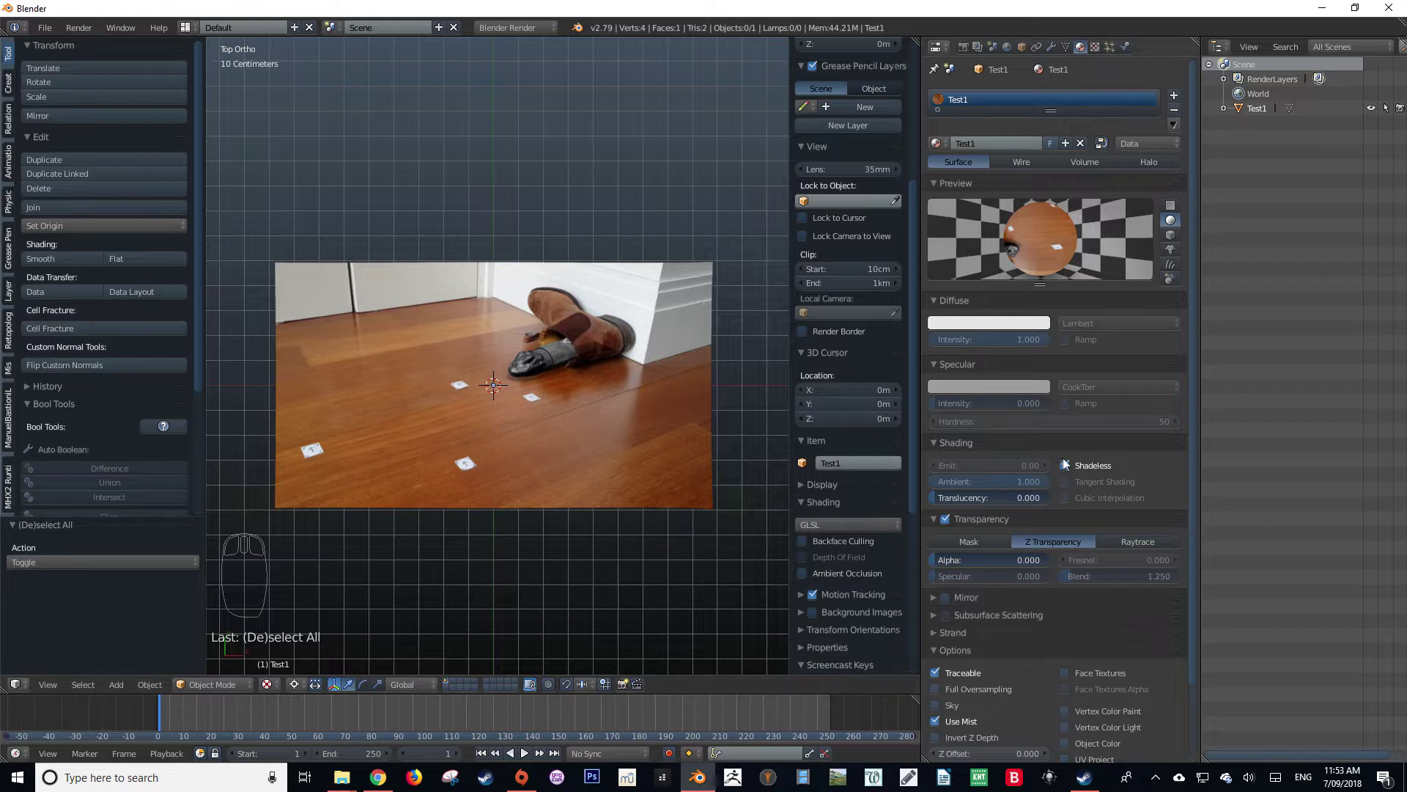
{"action": "middle_click_drag", "start_coordinate": [557, 330], "coordinate": [535, 278]}
{"action": "key", "text": "shift+z"}
{"action": "scroll", "coordinate": [517, 339], "scroll_direction": "down", "scroll_amount": 4}
{"action": "key", "text": "shift+z"}
Raise the Test1 image plane 1 m along the Z axis.
{"action": "middle_click_drag", "start_coordinate": [515, 343], "coordinate": [467, 374]}
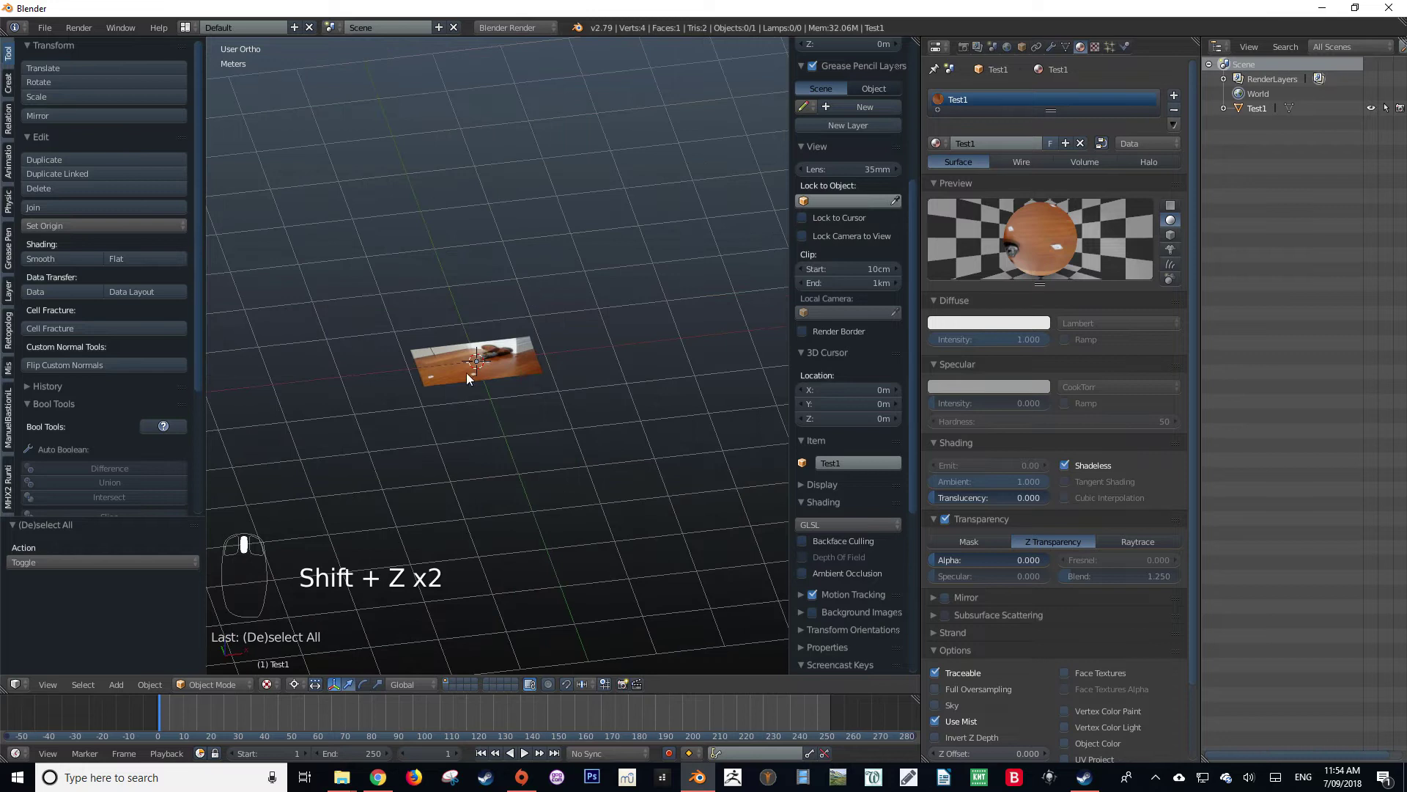
{"action": "right_click", "coordinate": [469, 377]}
{"action": "left_click_drag", "start_coordinate": [477, 326], "coordinate": [471, 257]}
Add a mesh plane at the origin as a floor and scale it up about 6 times.
{"action": "key", "text": "shift+a"}
{"action": "mouse_move", "coordinate": [472, 262]}
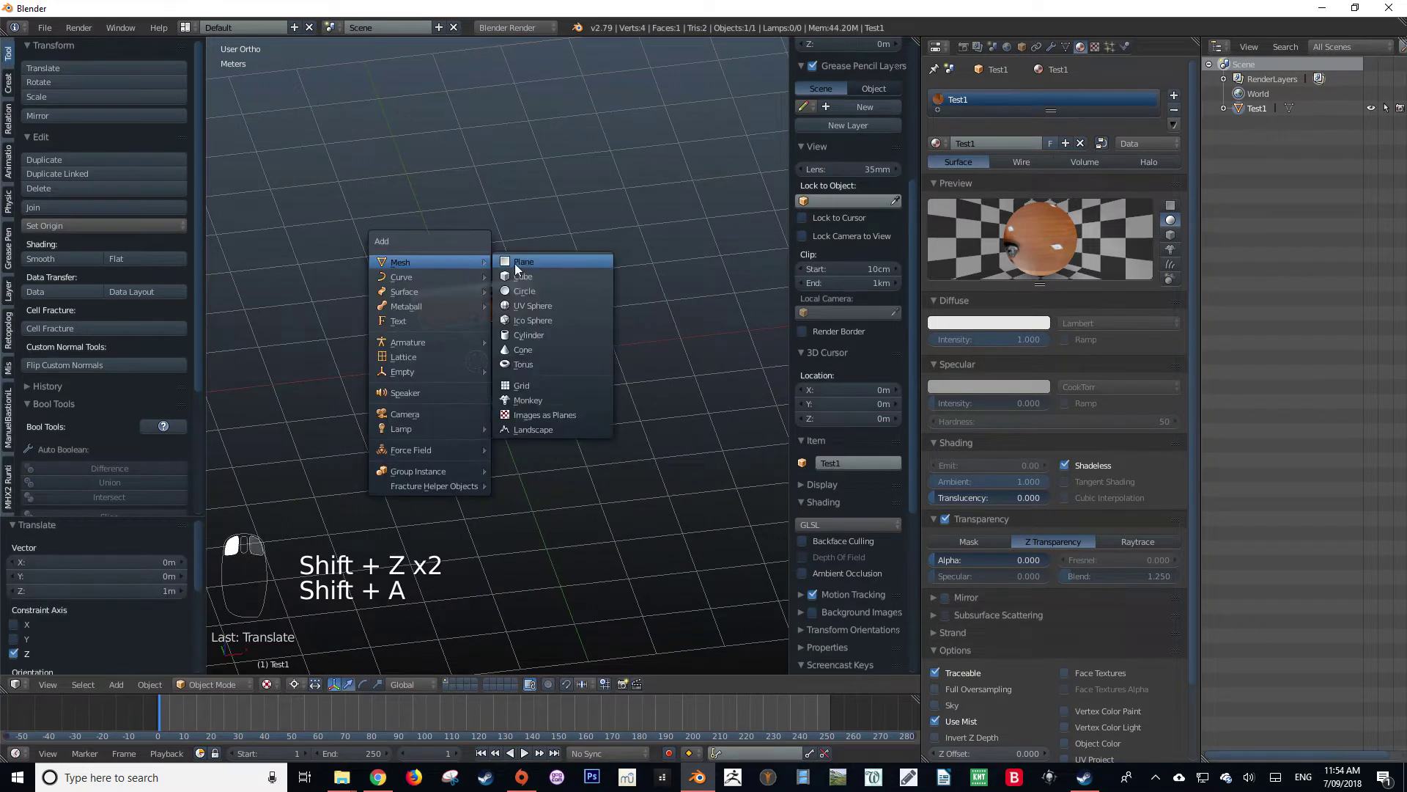
{"action": "left_click", "coordinate": [517, 262]}
{"action": "key", "text": "s"}
{"action": "left_click", "coordinate": [608, 325]}
Add a point lamp and move it above the image plane.
{"action": "key", "text": "shift+a"}
{"action": "mouse_move", "coordinate": [608, 325]}
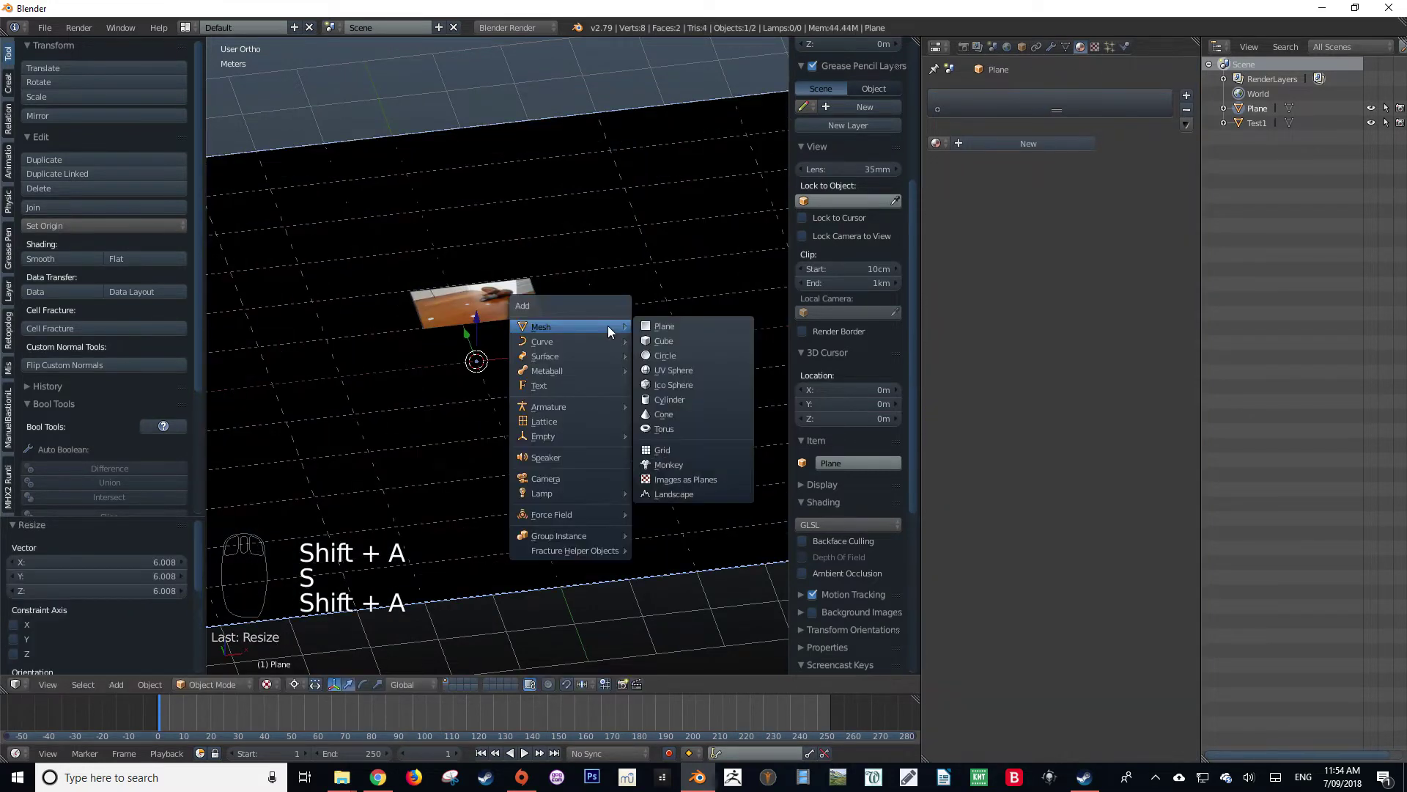
{"action": "mouse_move", "coordinate": [589, 492]}
{"action": "left_click", "coordinate": [690, 488]}
{"action": "scroll", "coordinate": [491, 415], "scroll_direction": "down", "scroll_amount": 3}
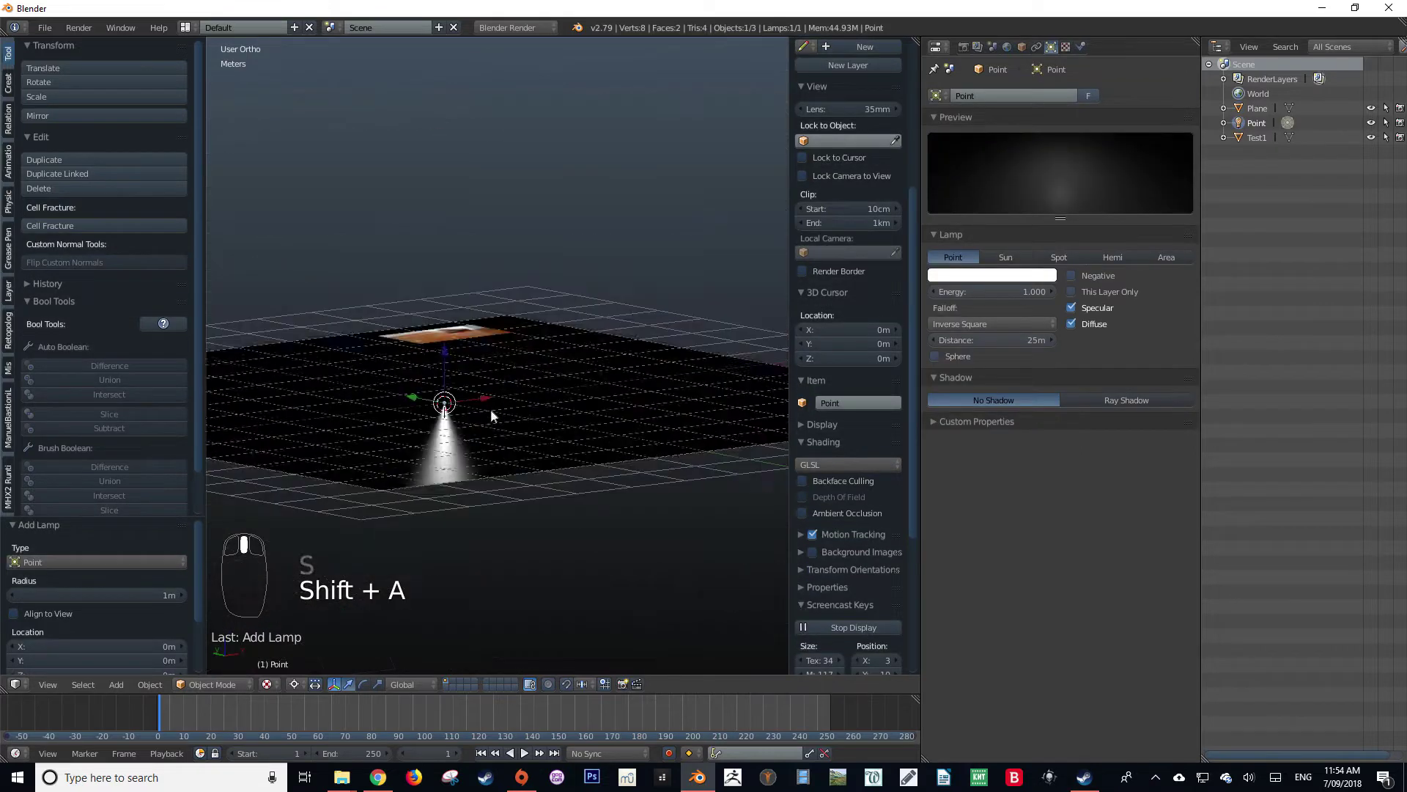
{"action": "key", "text": "g"}
{"action": "left_click", "coordinate": [537, 246]}
{"action": "middle_click_drag", "start_coordinate": [537, 246], "coordinate": [491, 340]}
{"action": "key", "text": "g"}
{"action": "left_click", "coordinate": [441, 345]}
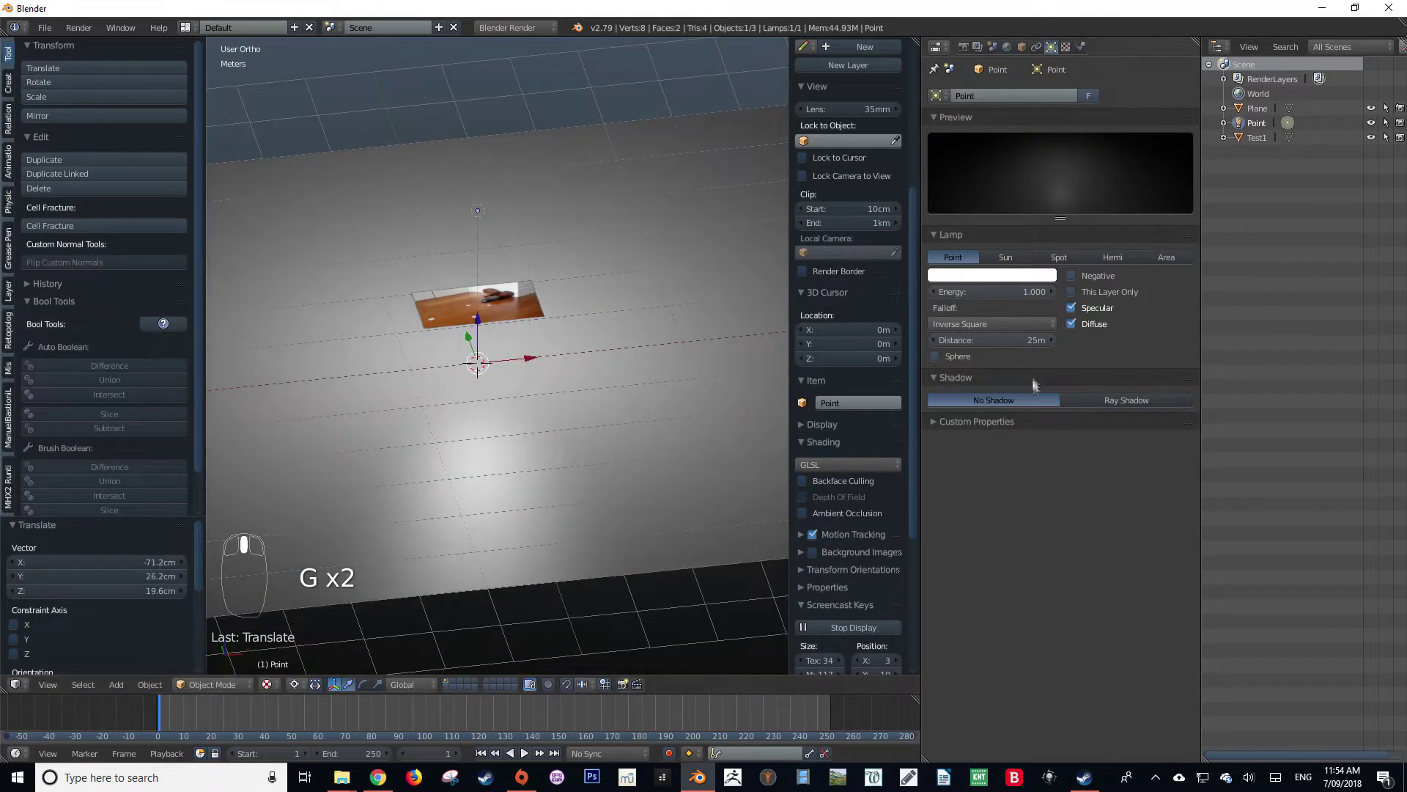
Enable Ray Shadow on the point lamp and inspect the image plane's shadow in a rendered preview.
{"action": "left_click", "coordinate": [1105, 396]}
{"action": "key", "text": "shift+z"}
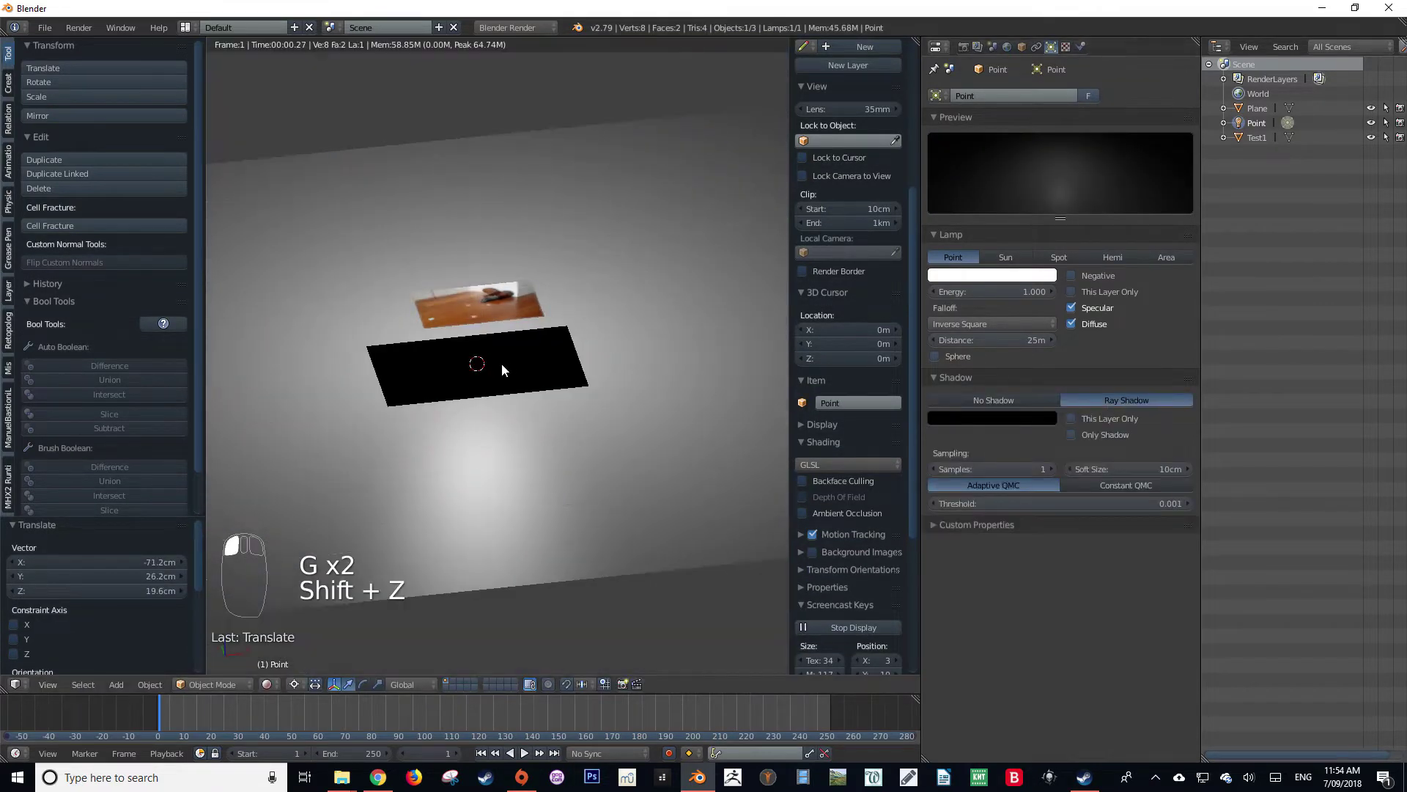
{"action": "middle_click_drag", "start_coordinate": [500, 363], "coordinate": [565, 371]}
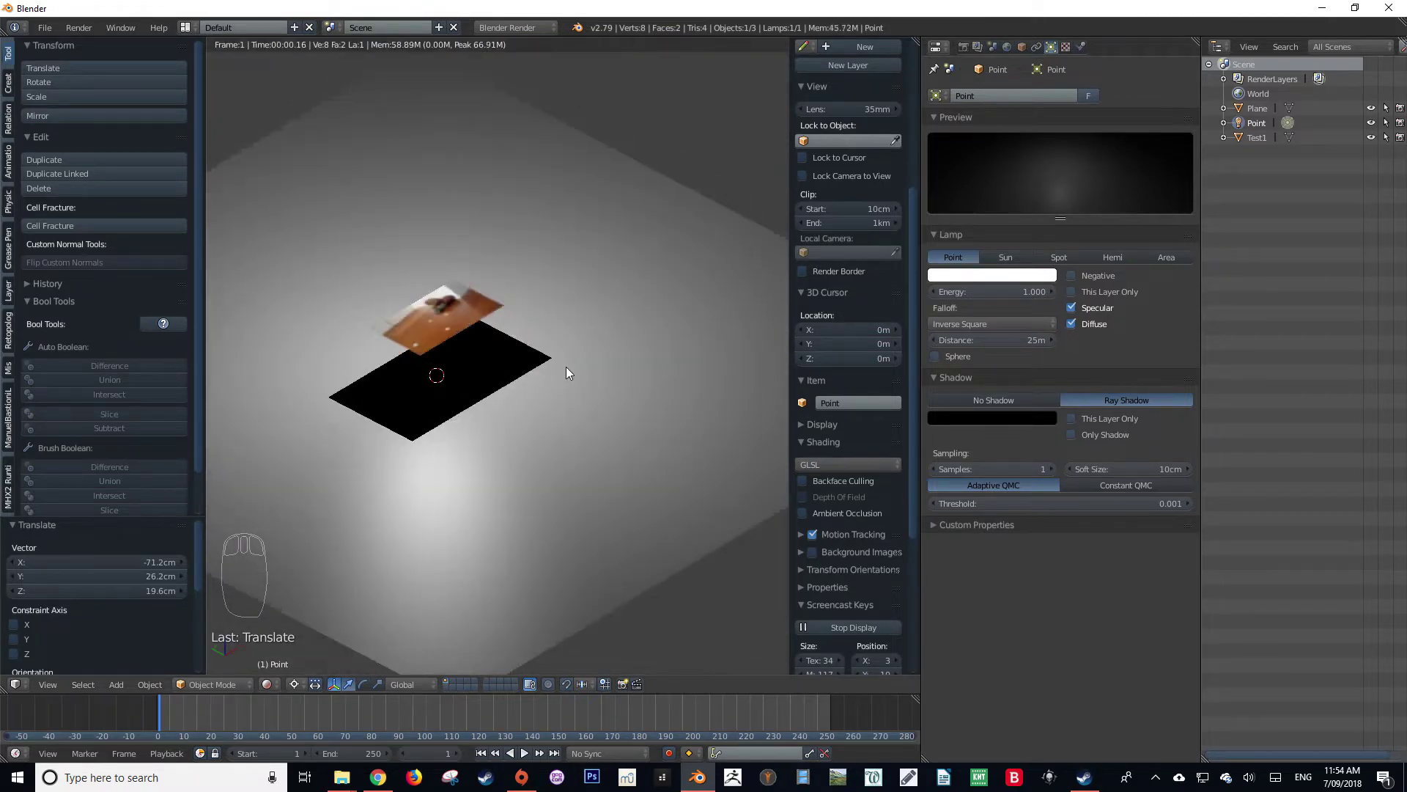
{"action": "middle_click_drag", "start_coordinate": [463, 383], "coordinate": [497, 382], "text": "shift"}
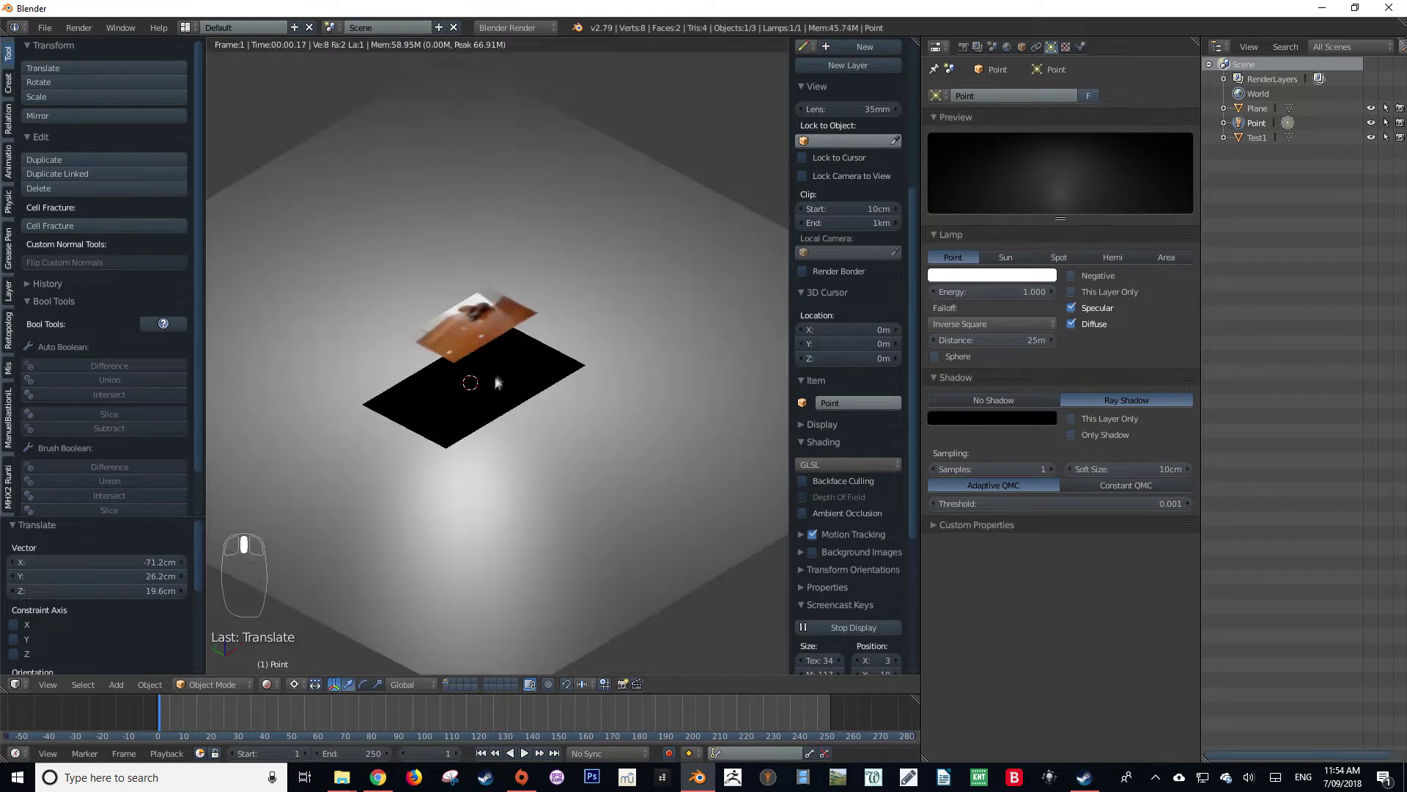
{"action": "key", "text": "shift+z"}
Turn off transparency and shadow casting in the image plane's material and check the rendered preview.
{"action": "right_click", "coordinate": [503, 323]}
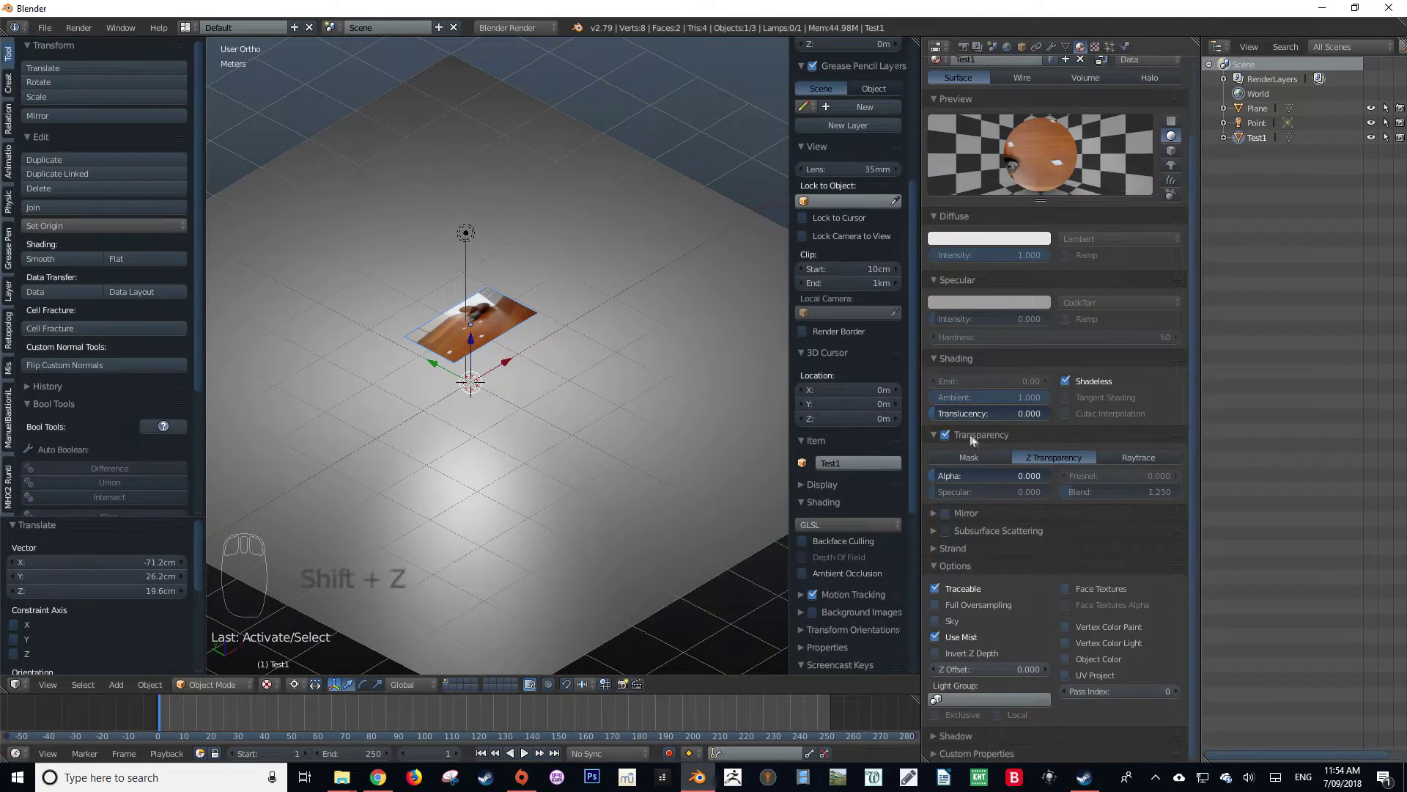
{"action": "left_click", "coordinate": [946, 435]}
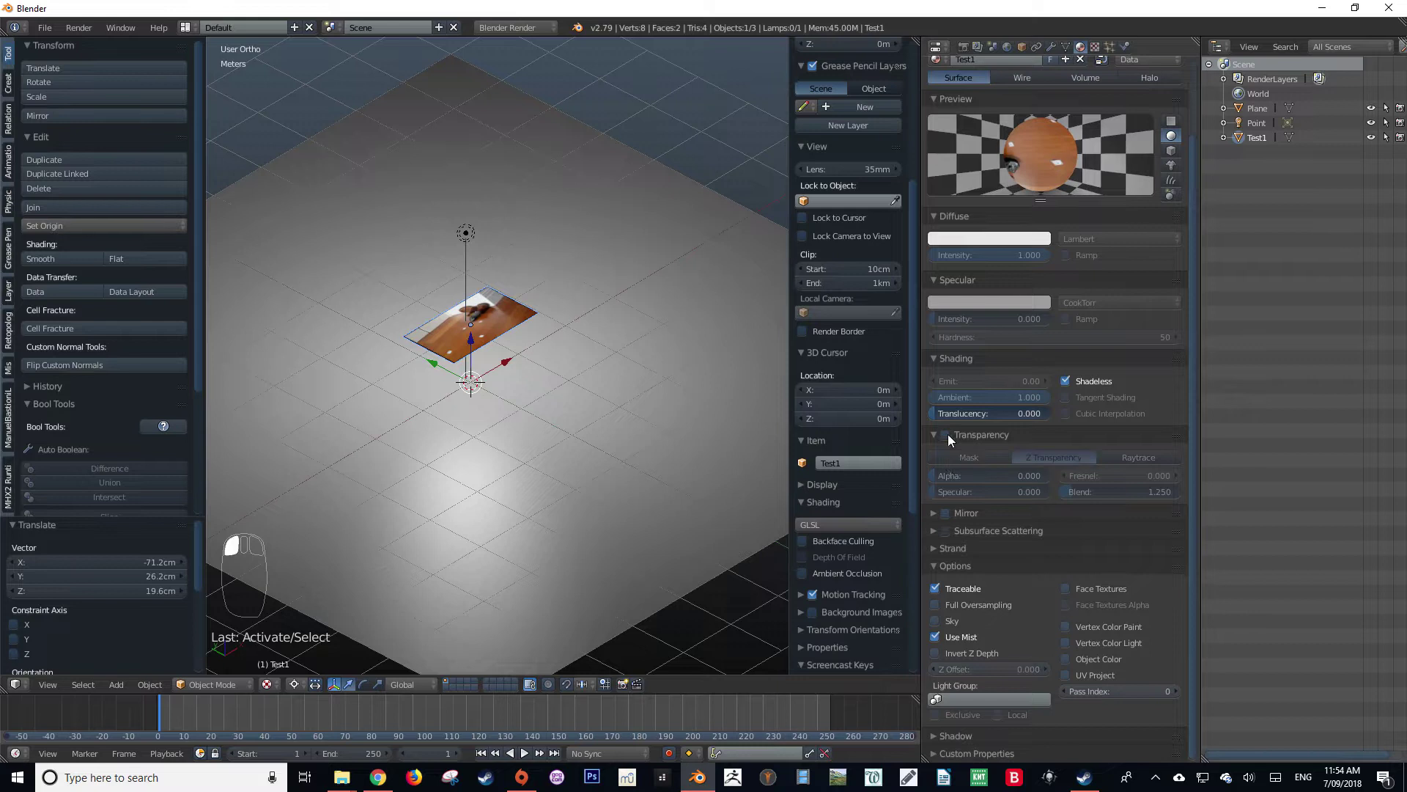
{"action": "left_click", "coordinate": [953, 734]}
{"action": "scroll", "coordinate": [1003, 704], "scroll_direction": "down", "scroll_amount": 4}
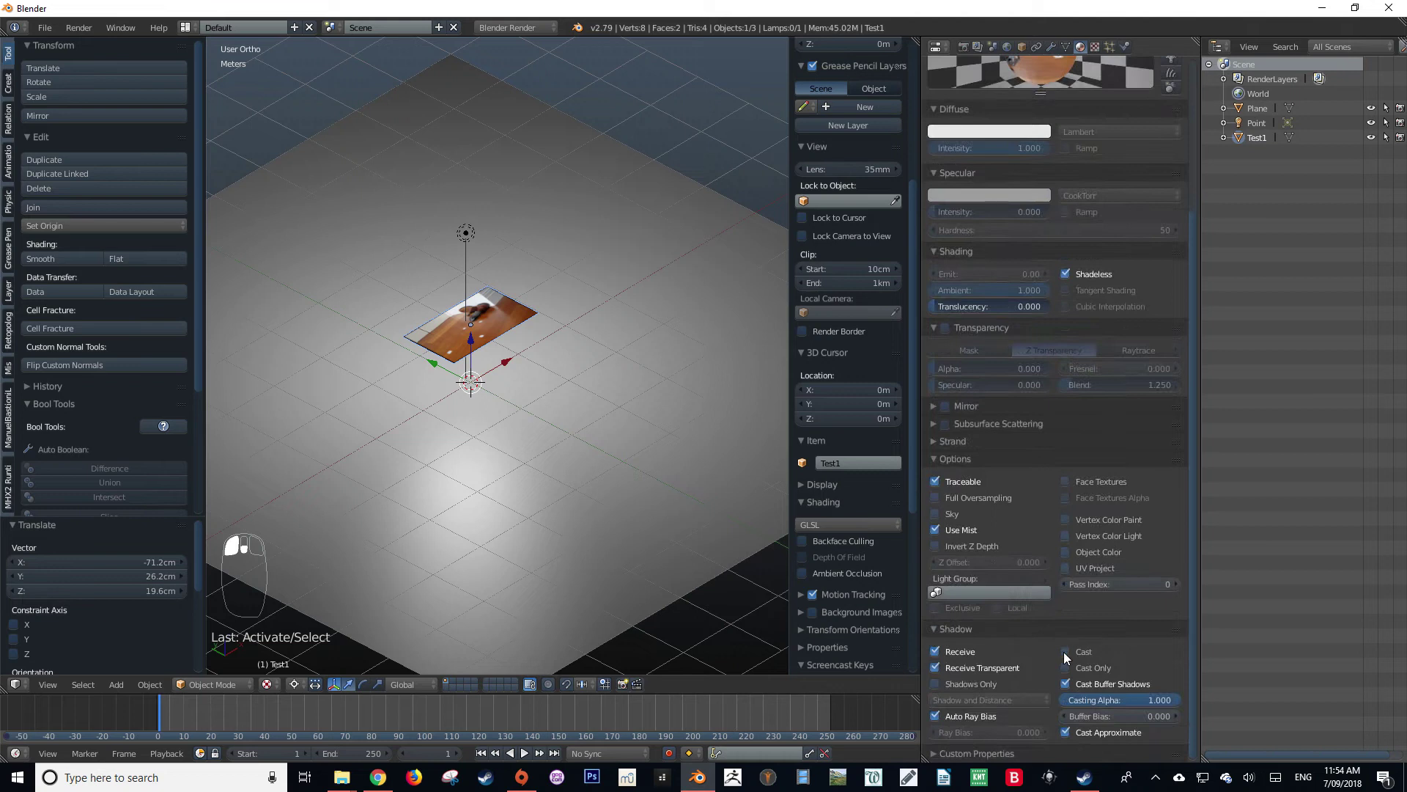
{"action": "key", "text": "shift+z"}
{"action": "mouse_move", "coordinate": [535, 381]}
{"action": "middle_mouse_down"}
{"action": "mouse_move", "coordinate": [544, 320]}
{"action": "mouse_move", "coordinate": [571, 369]}
{"action": "mouse_move", "coordinate": [537, 427]}
{"action": "mouse_move", "coordinate": [515, 371]}
{"action": "middle_mouse_up"}
{"action": "key", "text": "shift+z"}
Switch the render engine to Cycles Render and inspect the scene in a rendered preview.
{"action": "left_click", "coordinate": [493, 30]}
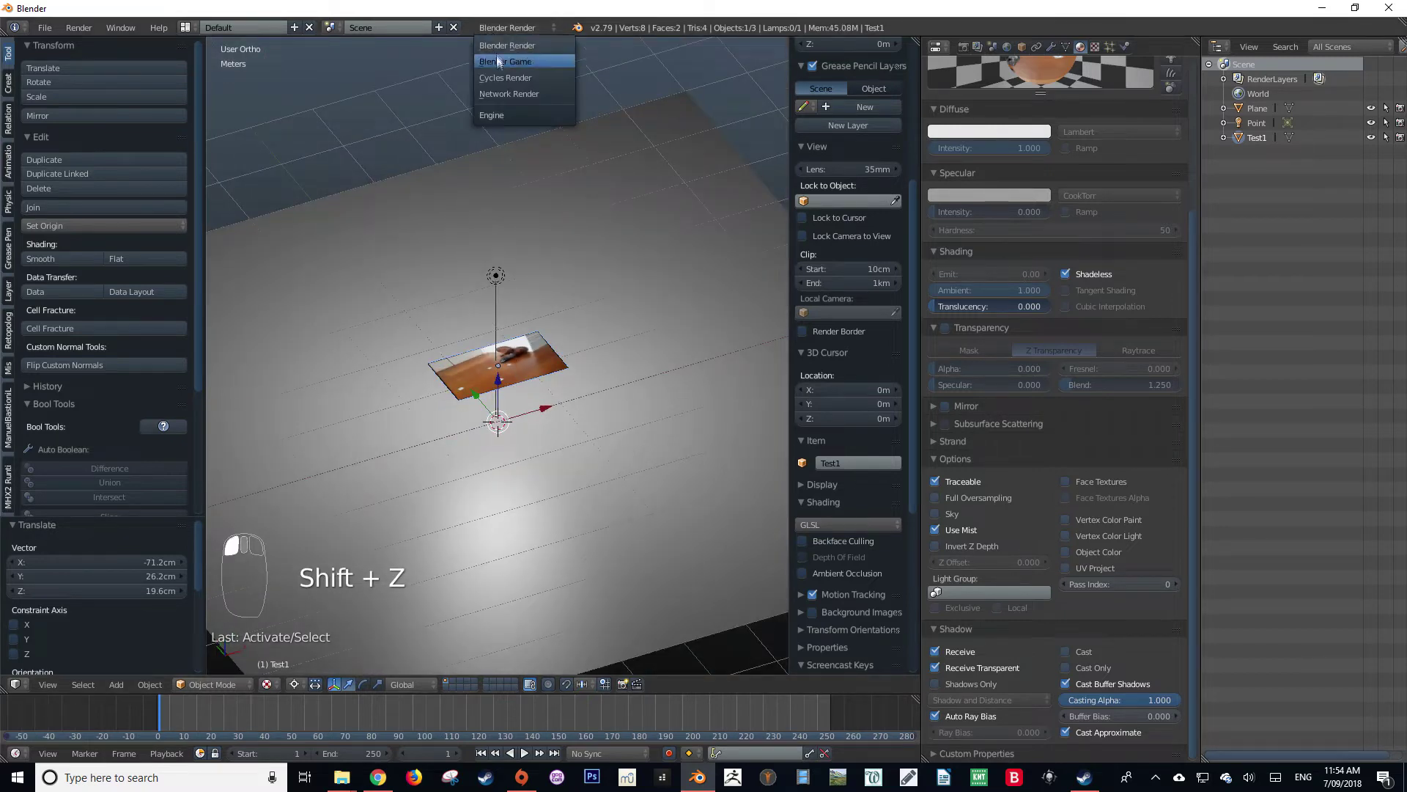
{"action": "left_click", "coordinate": [501, 80]}
{"action": "key", "text": "shift+z"}
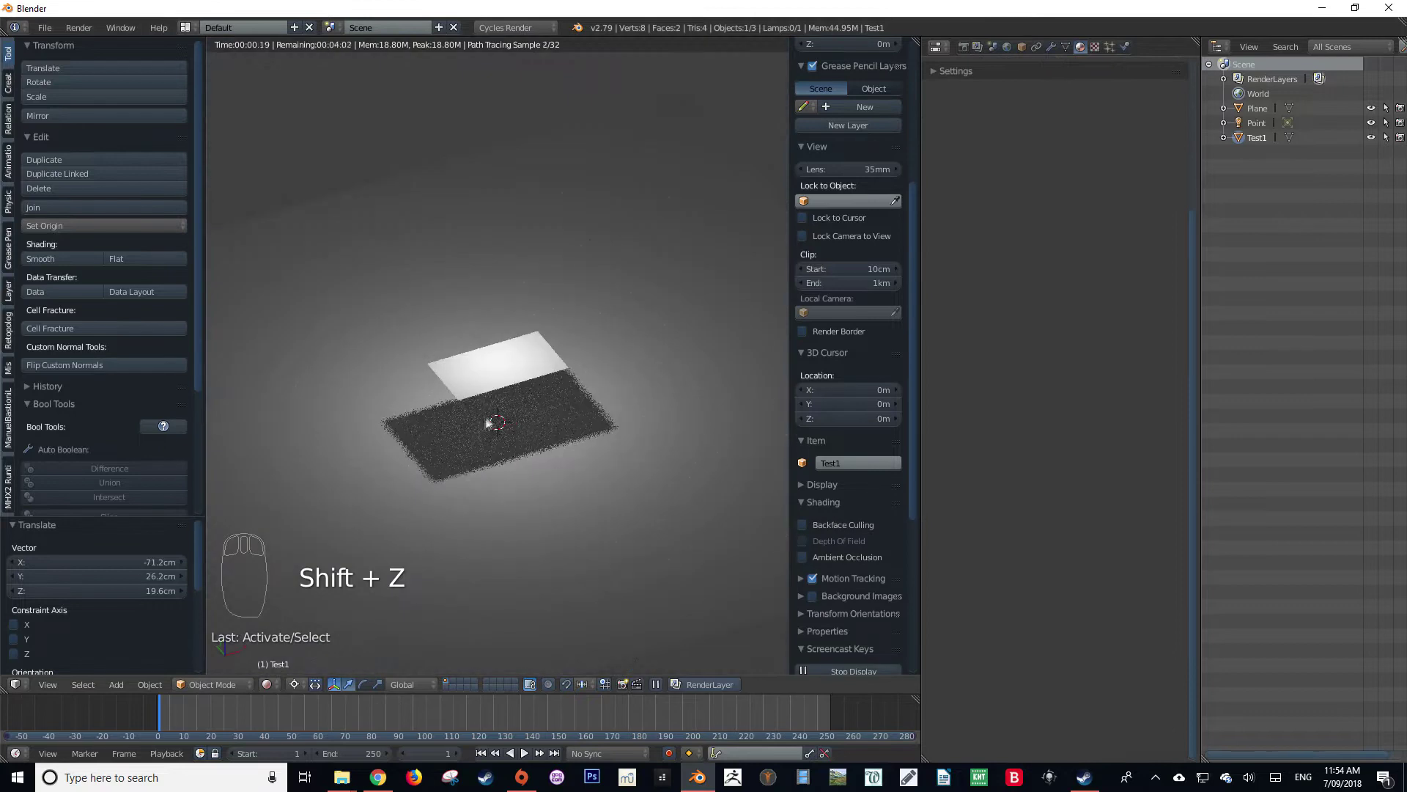
{"action": "mouse_move", "coordinate": [484, 420]}
{"action": "middle_mouse_down"}
{"action": "mouse_move", "coordinate": [551, 392]}
{"action": "mouse_move", "coordinate": [376, 414]}
{"action": "mouse_move", "coordinate": [628, 411]}
{"action": "mouse_move", "coordinate": [458, 418]}
{"action": "mouse_move", "coordinate": [456, 449]}
{"action": "middle_mouse_up"}
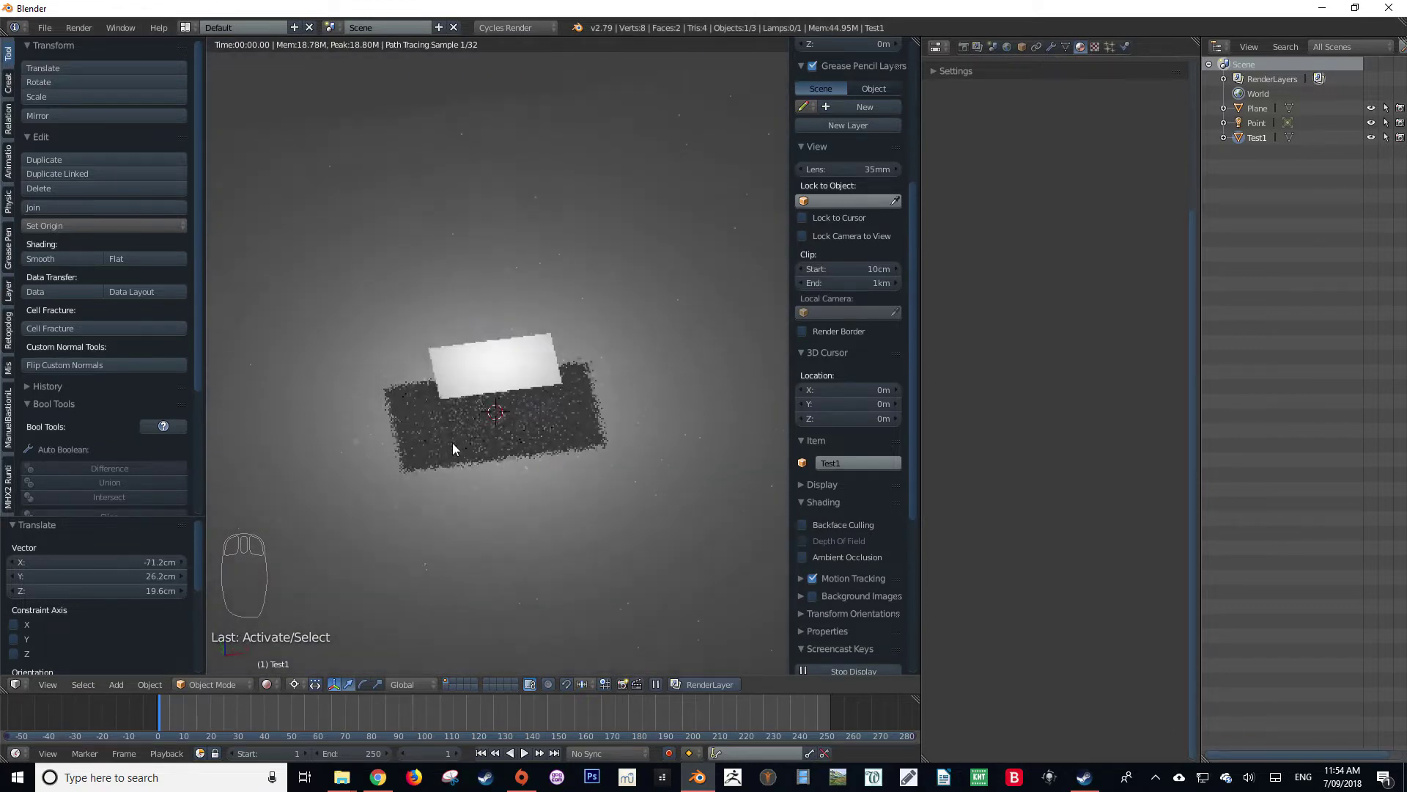
{"action": "key", "text": "shift+z"}
Split the 3D viewport horizontally and make the upper area a Node Editor showing Test1's object material nodes.
{"action": "left_click_drag", "start_coordinate": [914, 40], "coordinate": [68, 260]}
{"action": "left_click", "coordinate": [16, 268]}
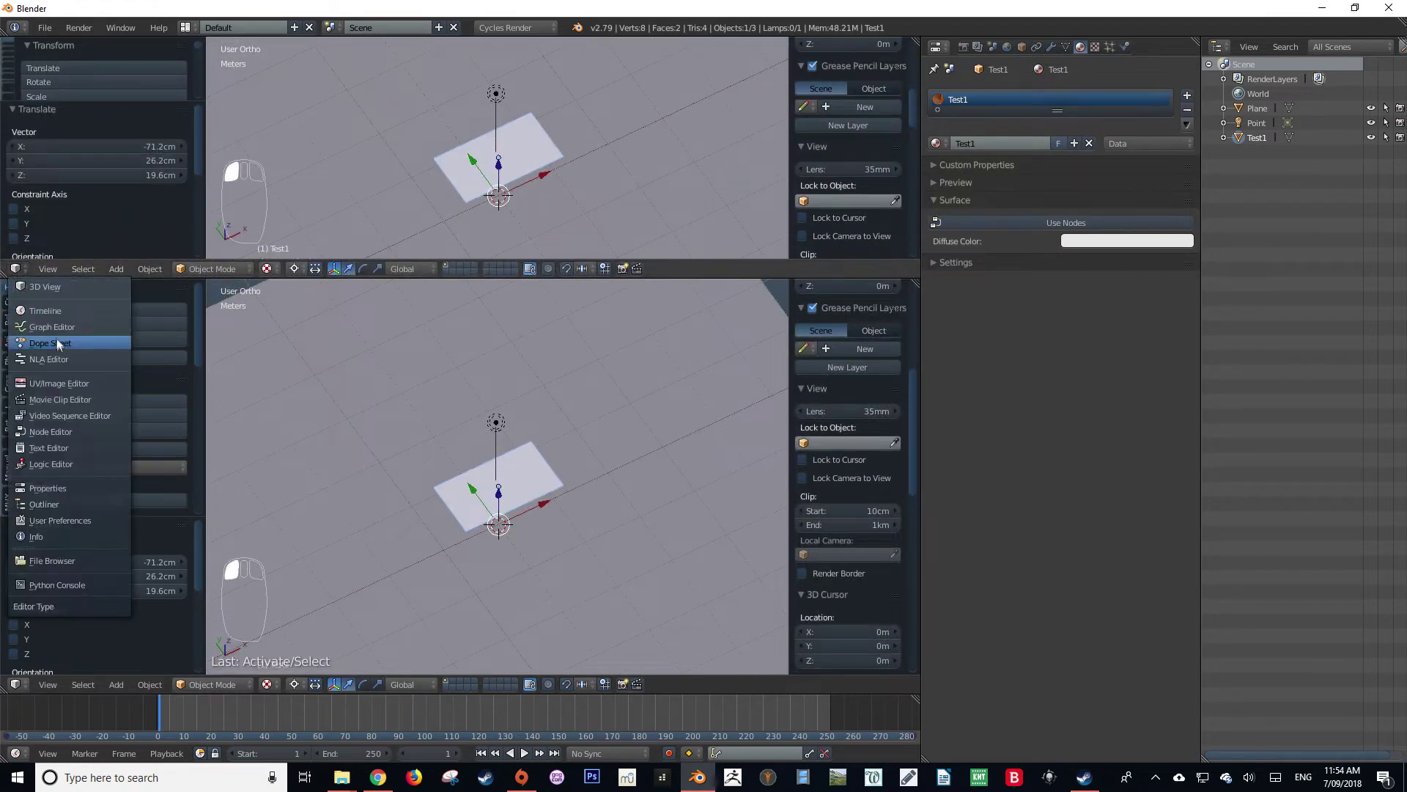
{"action": "left_click", "coordinate": [64, 428]}
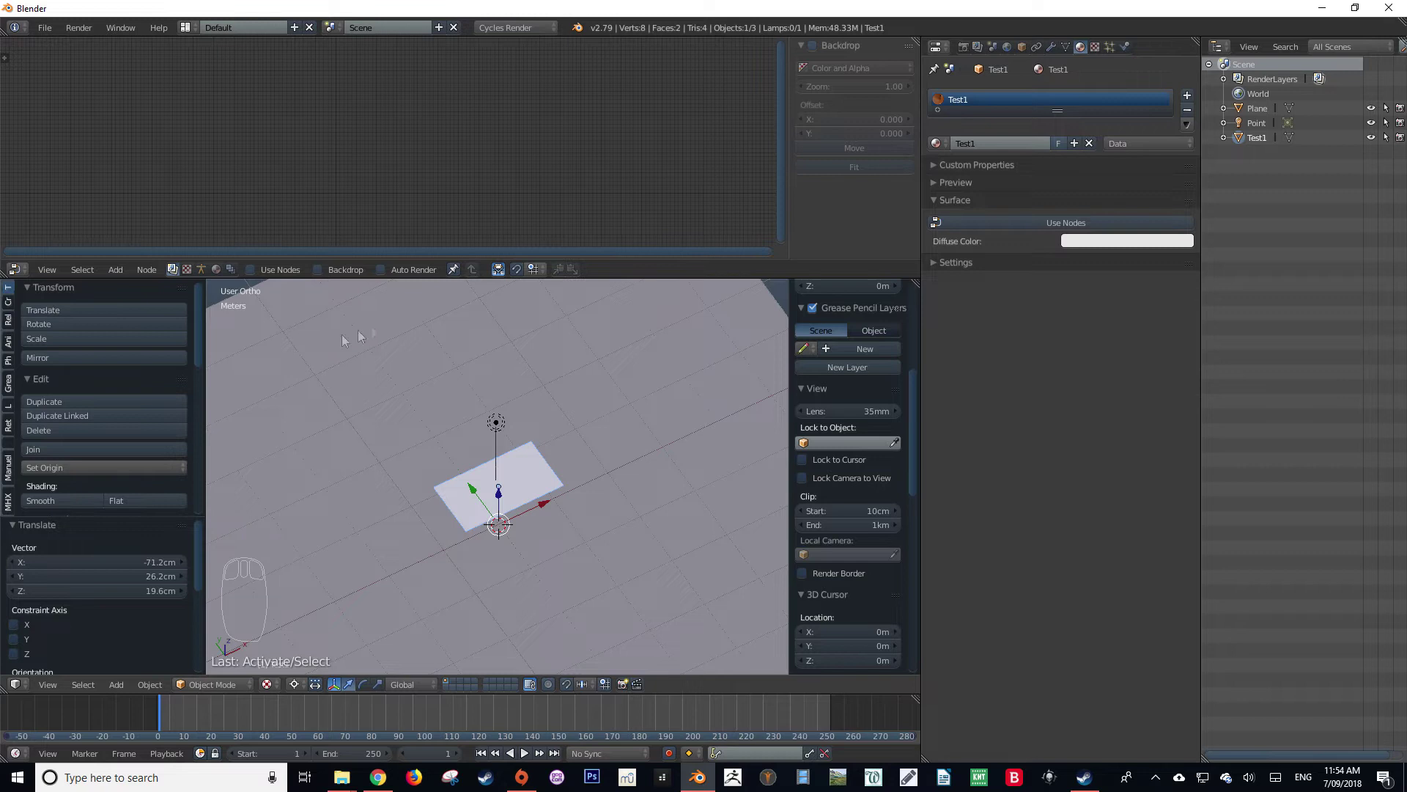
{"action": "left_click", "coordinate": [215, 270]}
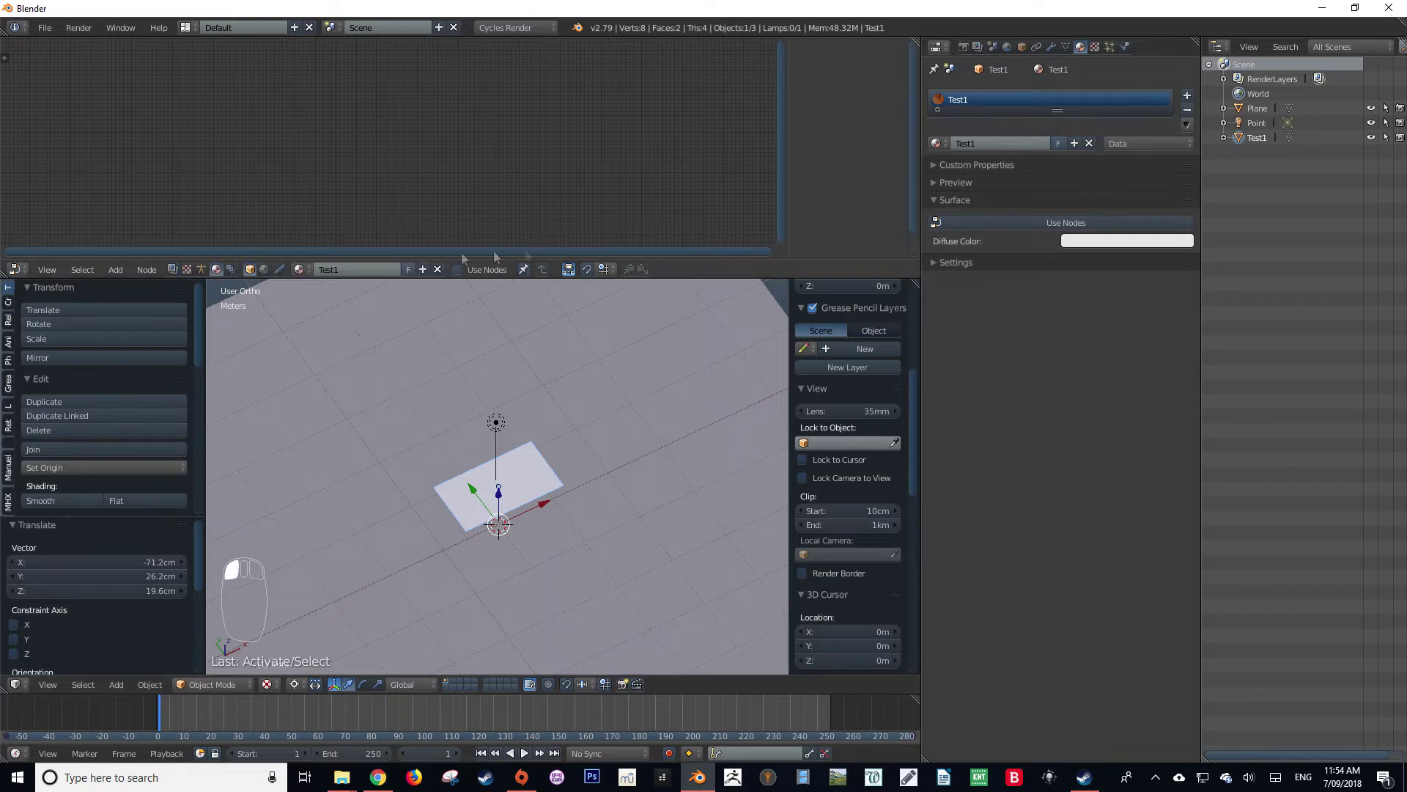
Enable nodes for the Test1 material, display the viewport rendered, and delete the Diffuse BSDF node.
{"action": "left_click", "coordinate": [996, 222]}
{"action": "scroll", "coordinate": [313, 183], "scroll_direction": "up", "scroll_amount": 4}
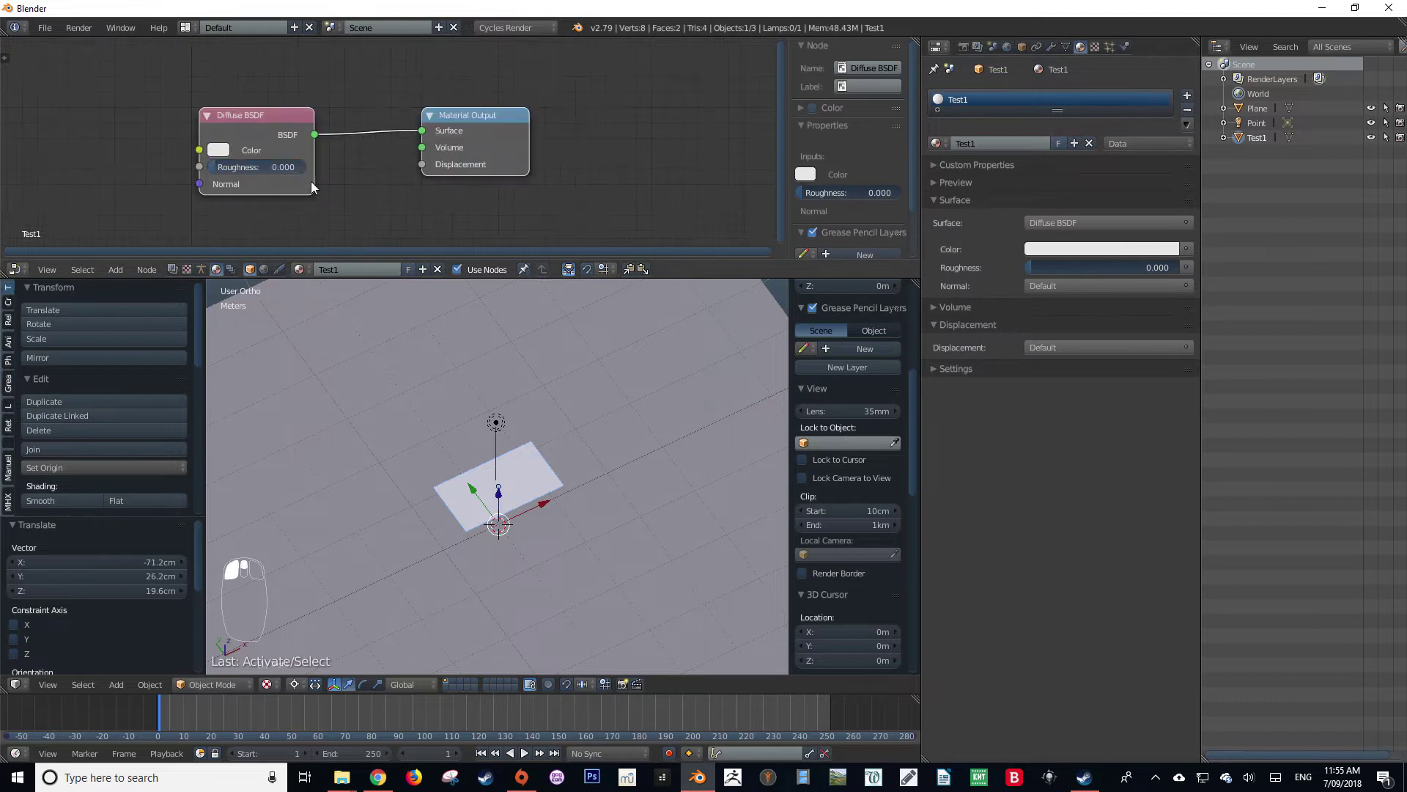
{"action": "middle_click_drag", "start_coordinate": [314, 186], "coordinate": [422, 192]}
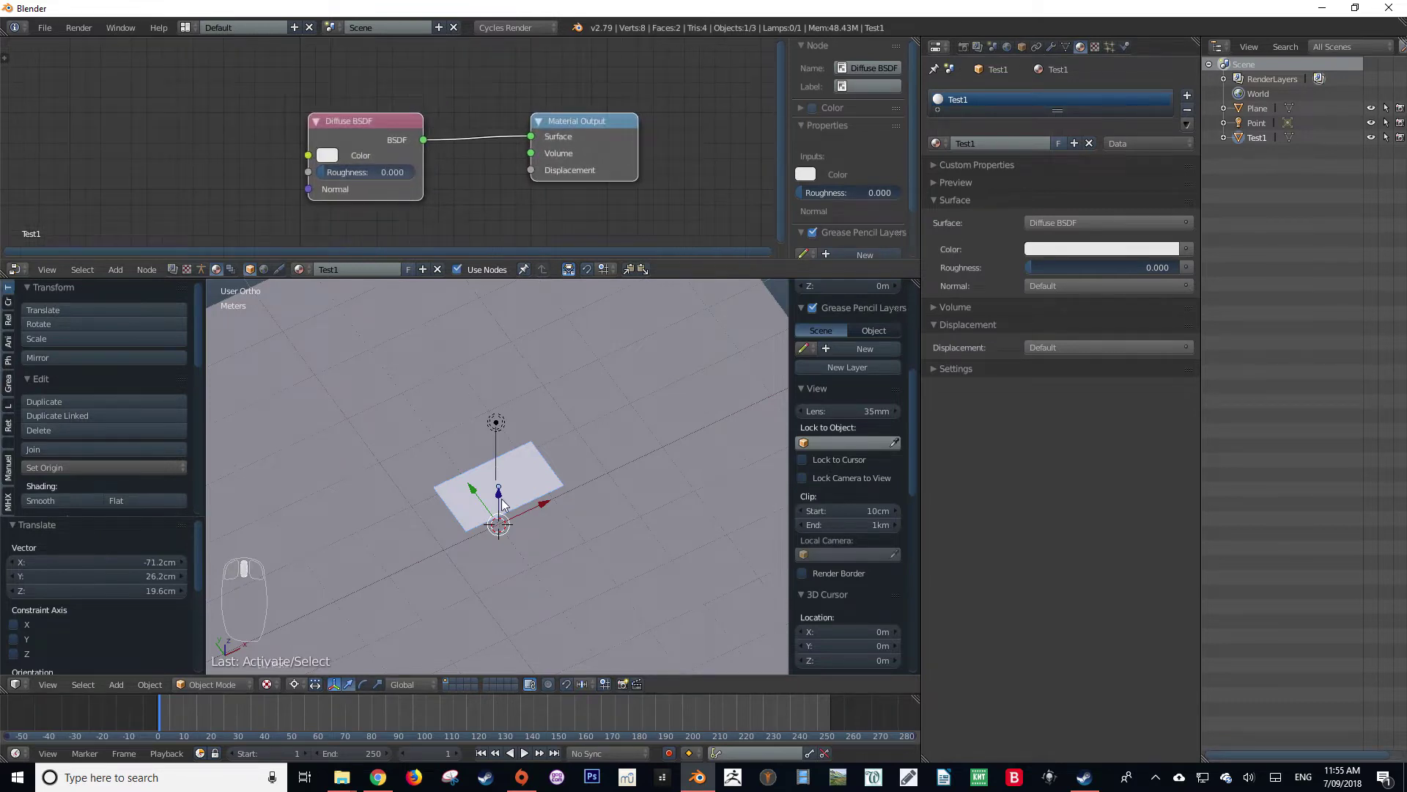
{"action": "key", "text": "shift+z"}
{"action": "left_click", "coordinate": [367, 122]}
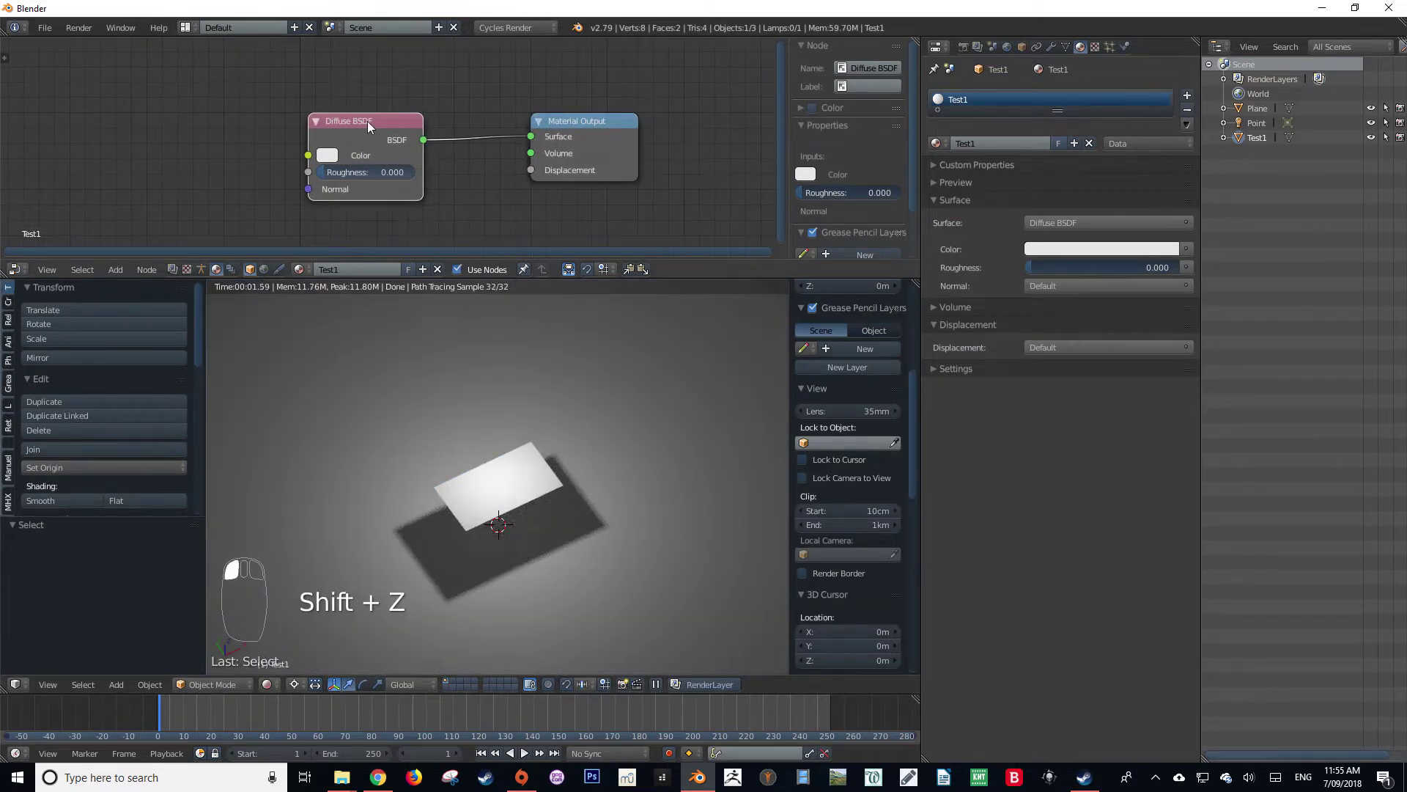
{"action": "key", "text": "x"}
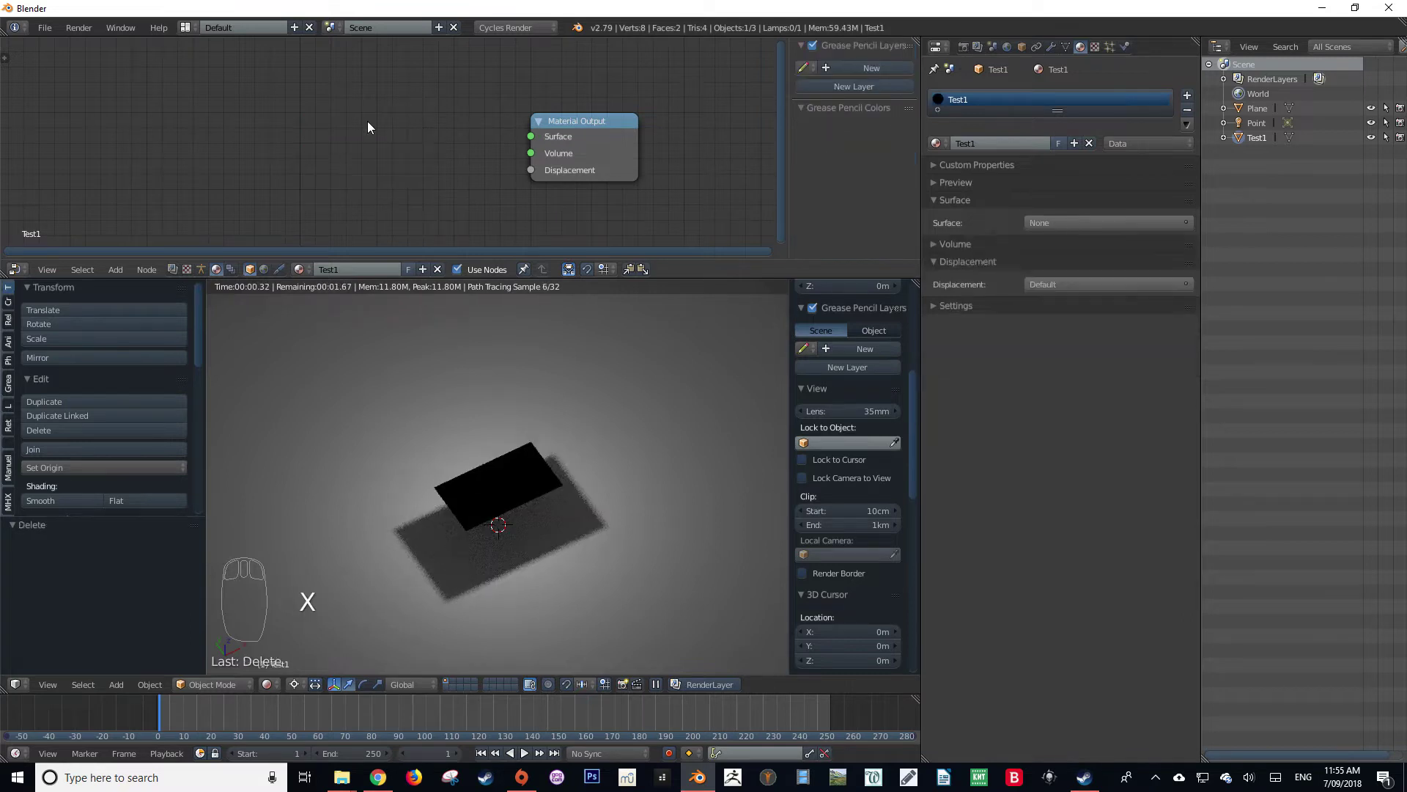
Add an Emission node and connect its output to the Material Output's Surface input.
{"action": "key", "text": "shift+a"}
{"action": "left_click", "coordinate": [314, 139]}
{"action": "type", "text": "em"}
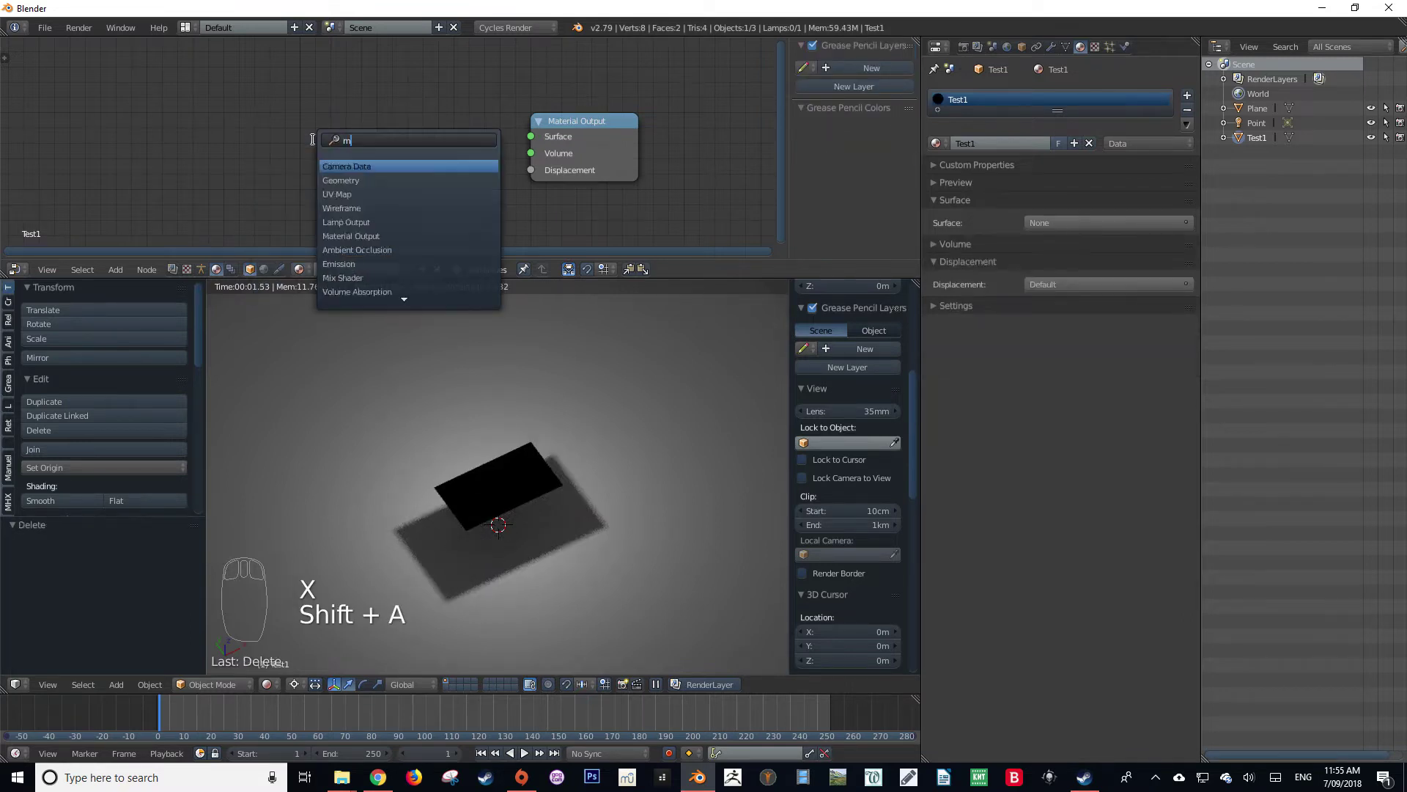
{"action": "key", "text": "Return"}
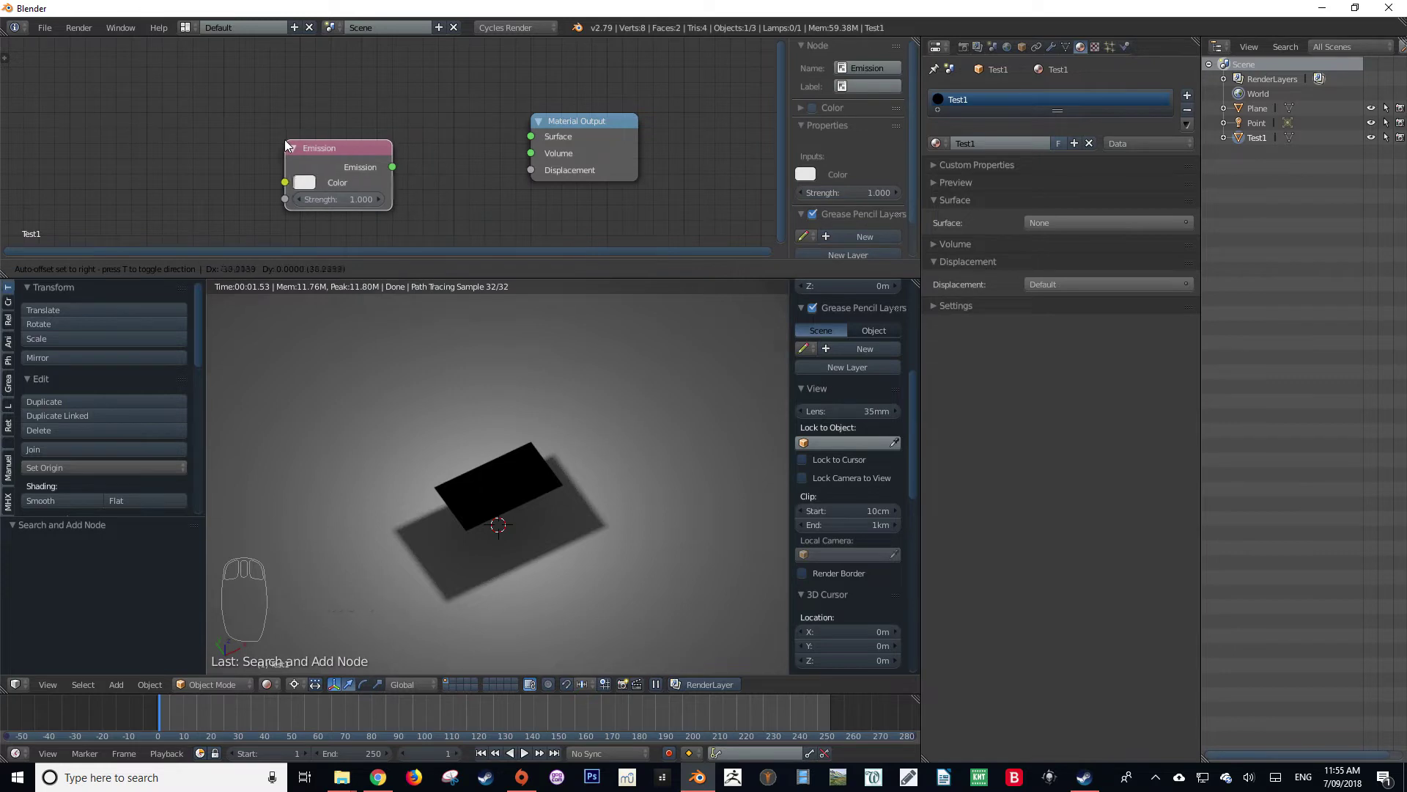
{"action": "left_click", "coordinate": [284, 140]}
{"action": "left_click_drag", "start_coordinate": [392, 167], "coordinate": [419, 172]}
{"action": "left_click_drag", "start_coordinate": [537, 143], "coordinate": [531, 136]}
Add an Image Texture node to the left of the Emission node in the Test1 material.
{"action": "middle_click_drag", "start_coordinate": [117, 172], "coordinate": [362, 142]}
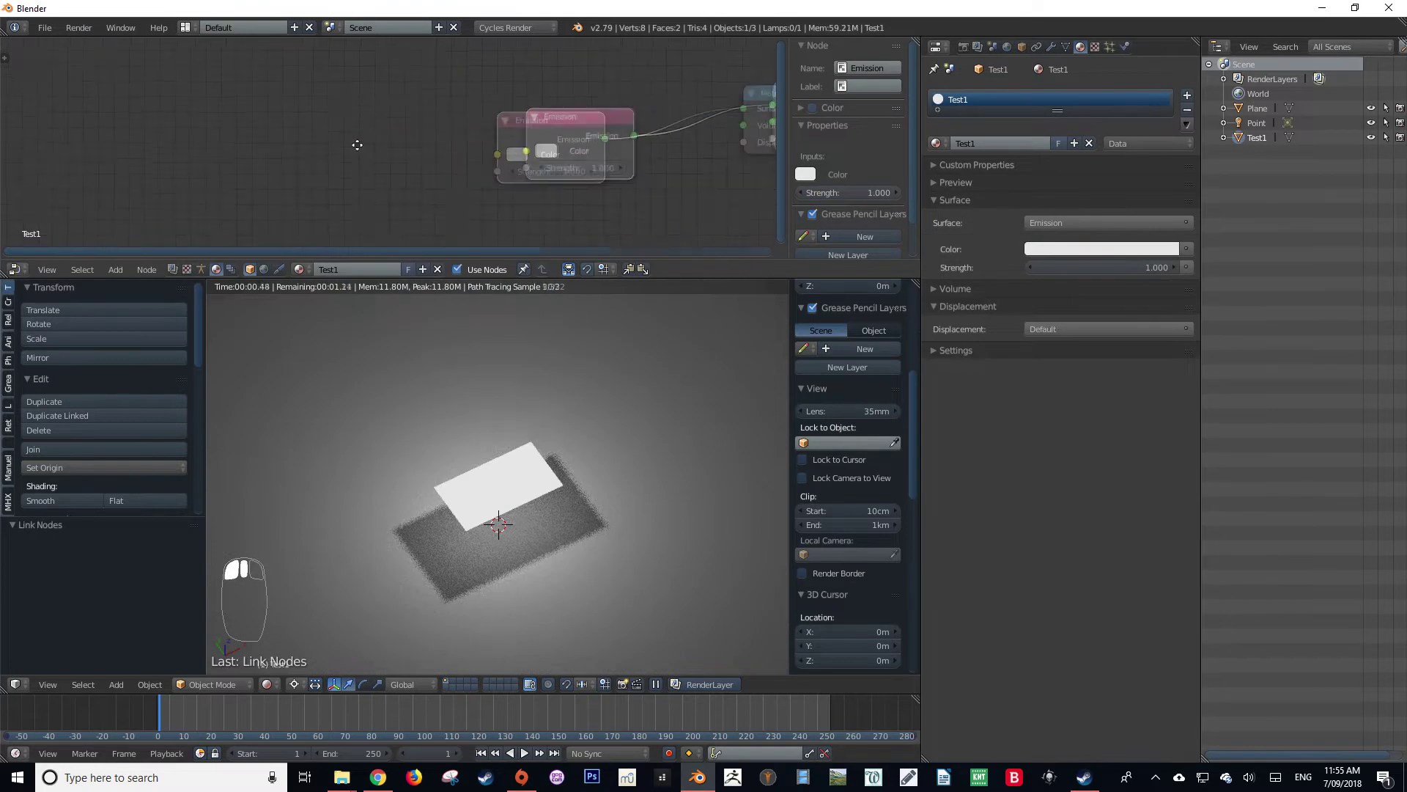
{"action": "key", "text": "shift+a"}
{"action": "left_click", "coordinate": [356, 144]}
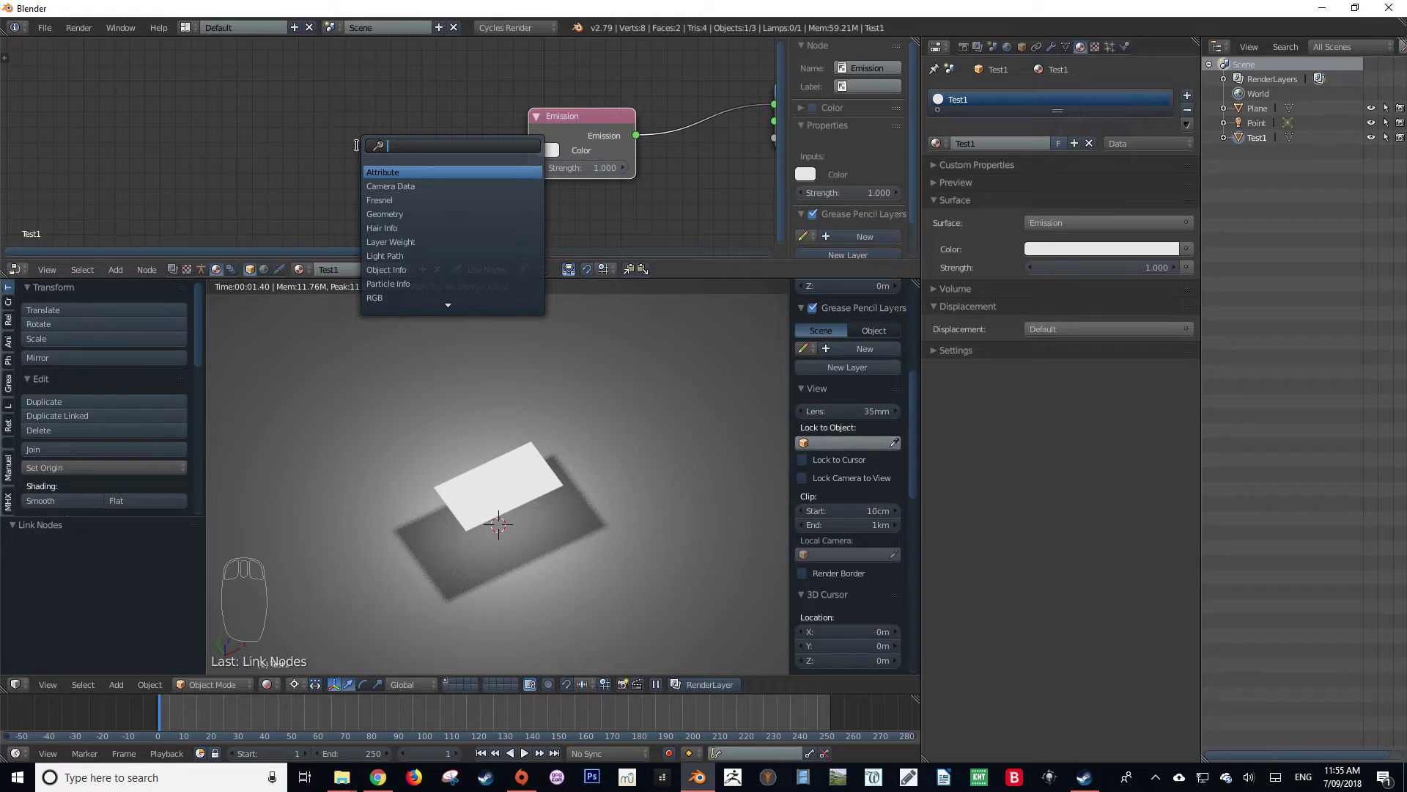
{"action": "type", "text": "te"}
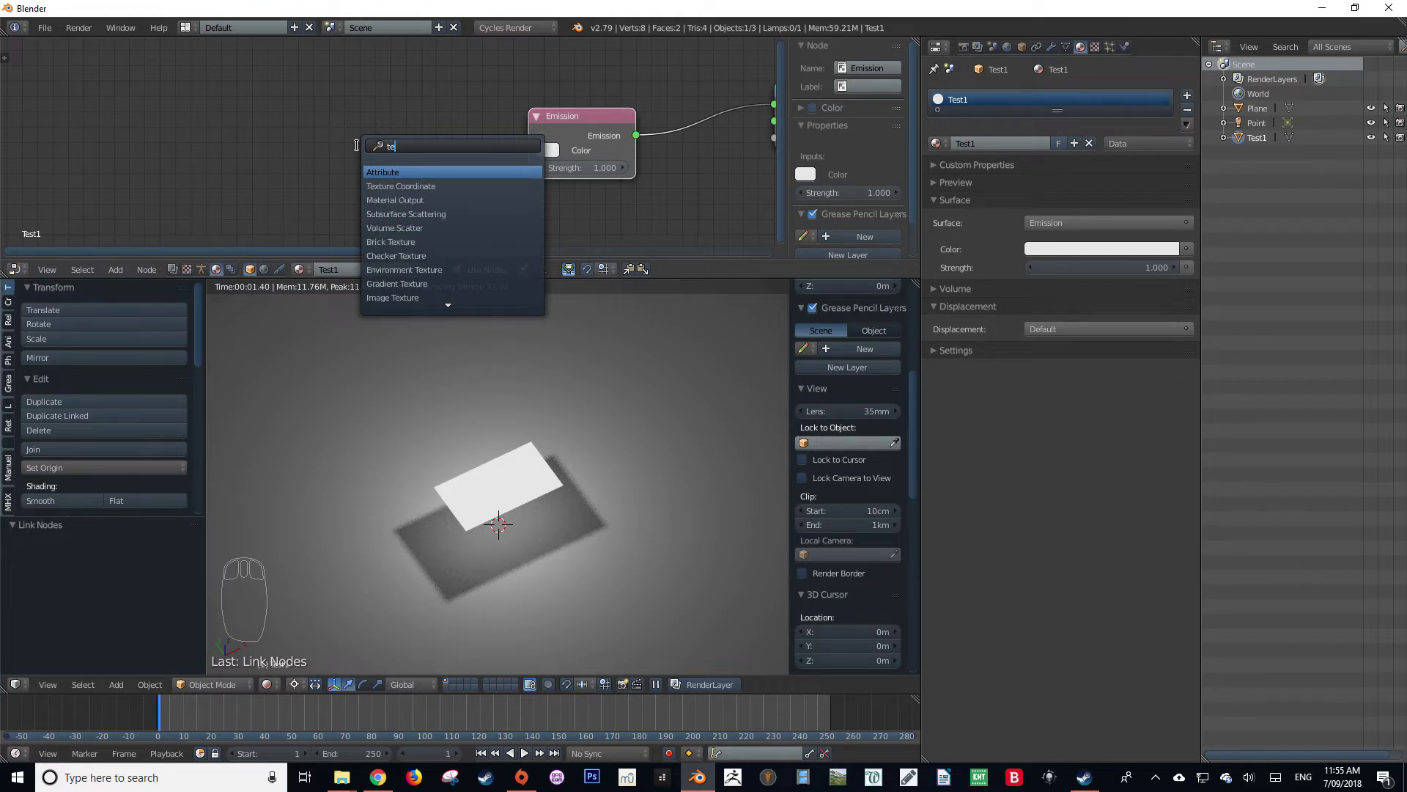
{"action": "type", "text": "xtu"}
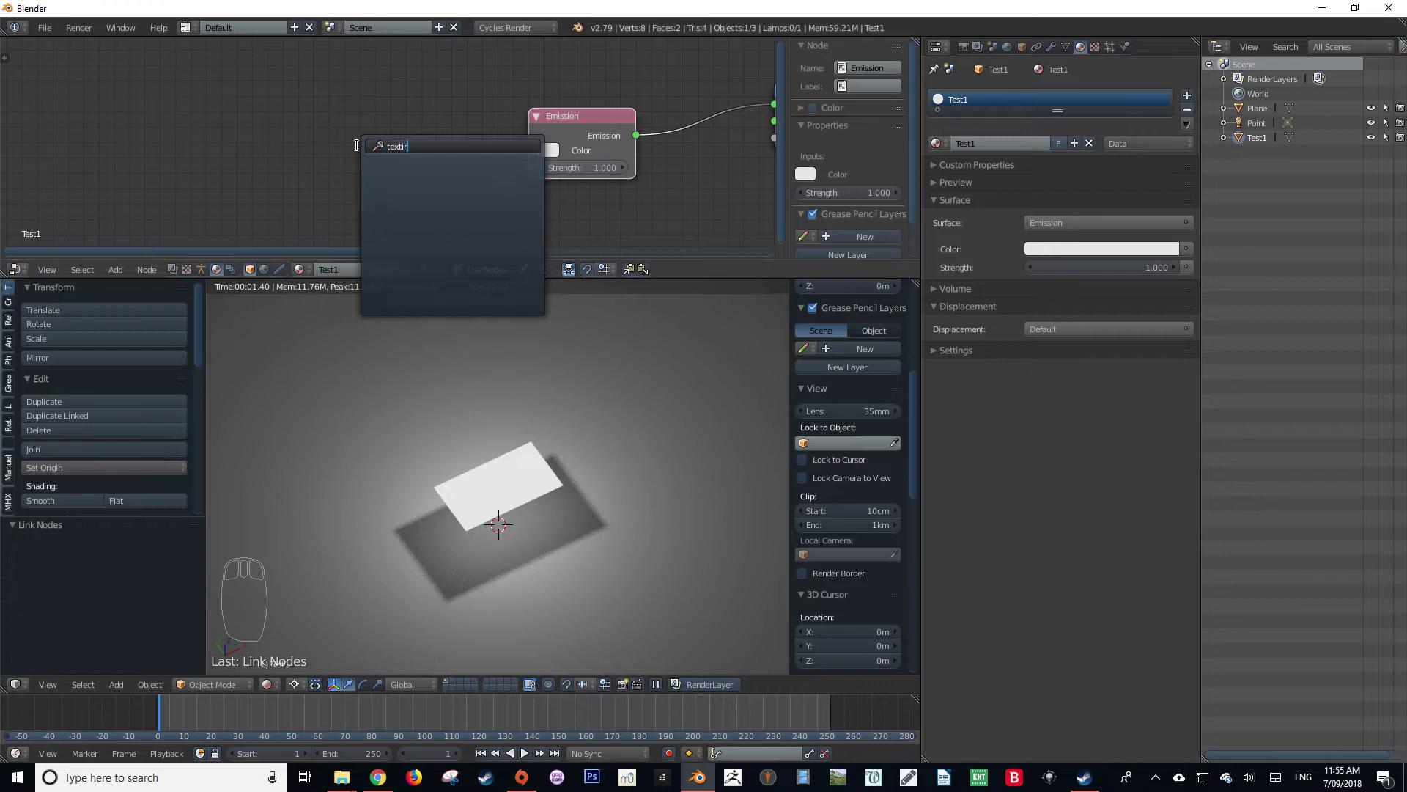
{"action": "key", "text": "Down"}
{"action": "key", "text": "Down"}
{"action": "key", "text": "Down"}
{"action": "key", "text": "Down"}
{"action": "key", "text": "Down"}
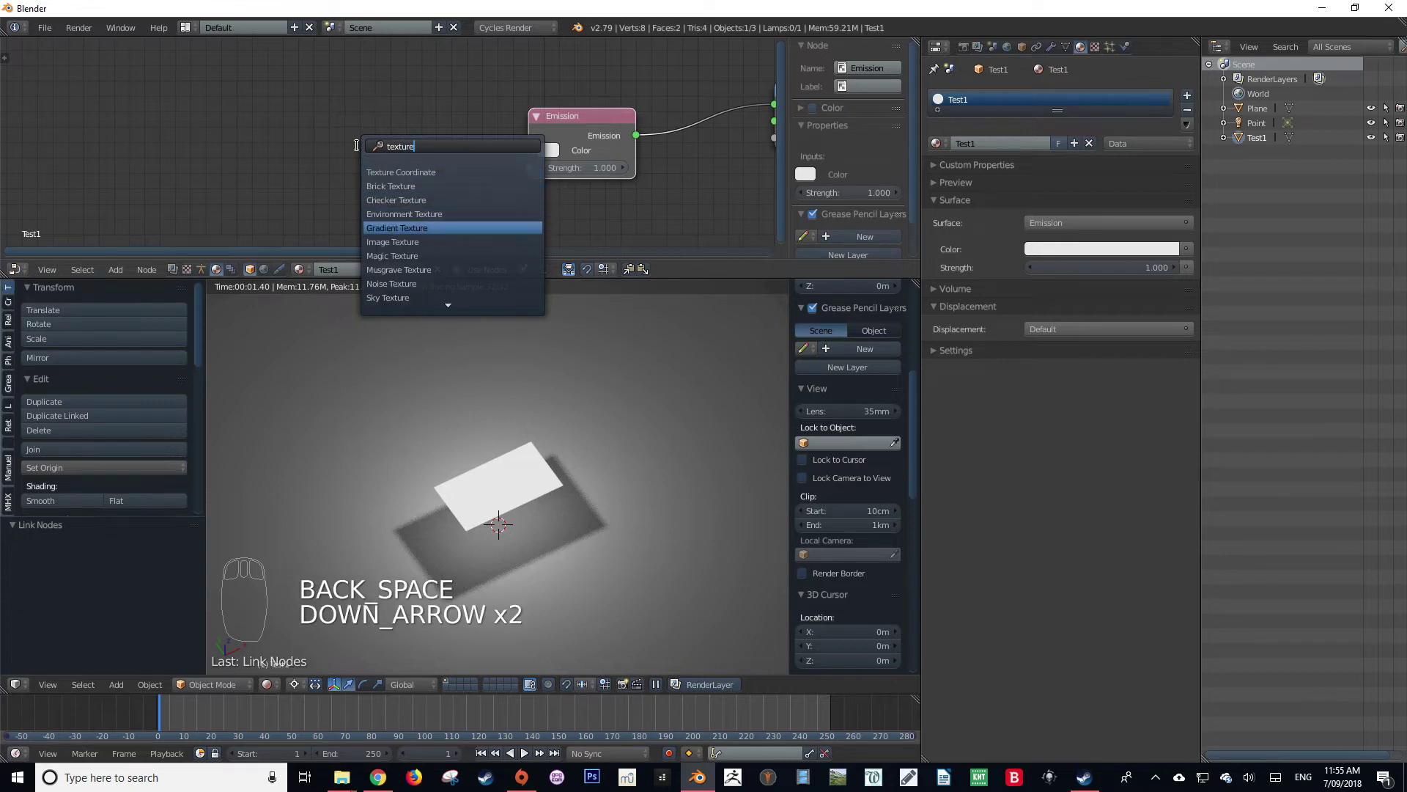
{"action": "key", "text": "Return"}
{"action": "left_click", "coordinate": [350, 138]}
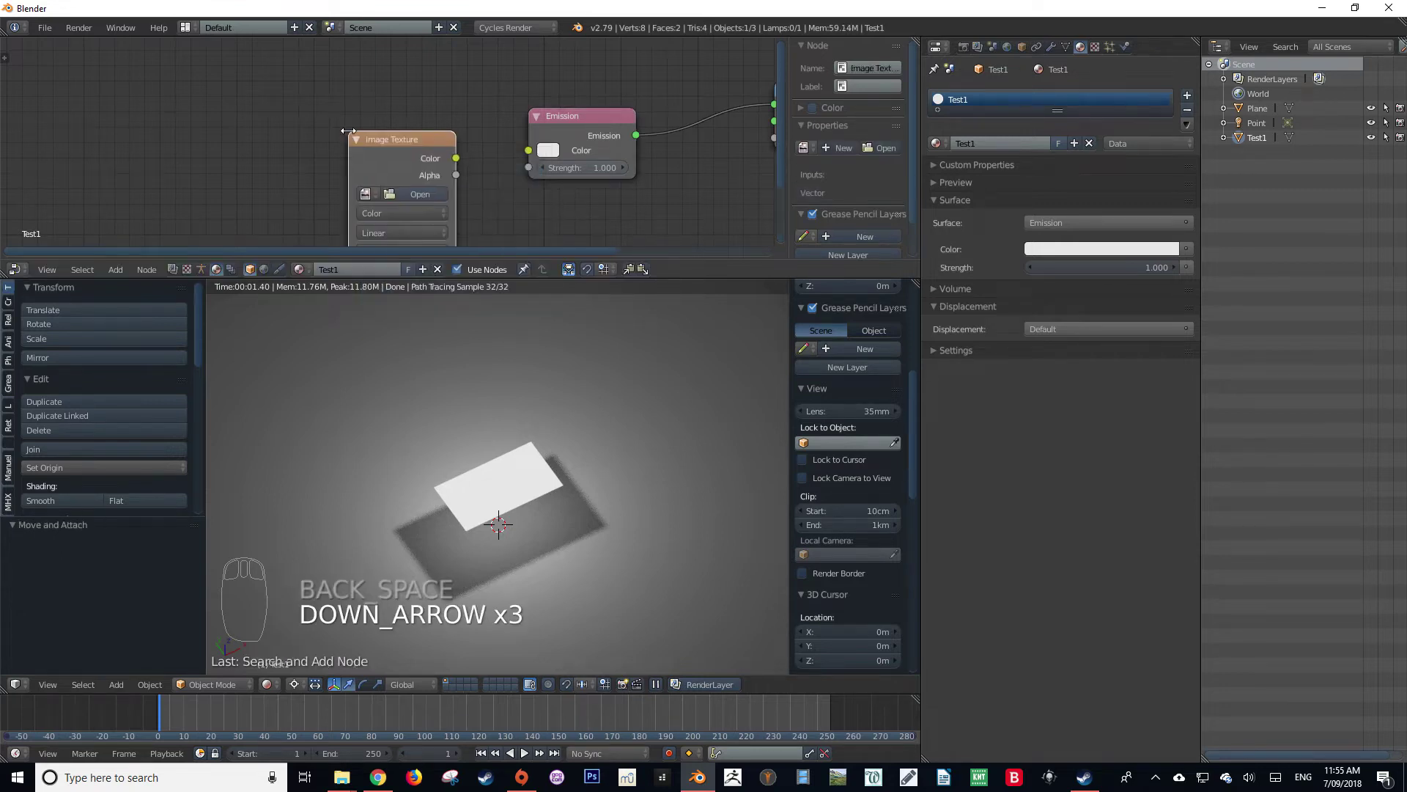
Assign the existing Test1 image to the Image Texture node and link its Color output to the Emission node's Color input.
{"action": "left_click", "coordinate": [365, 194]}
{"action": "left_click", "coordinate": [389, 216]}
{"action": "left_click_drag", "start_coordinate": [455, 158], "coordinate": [528, 149]}
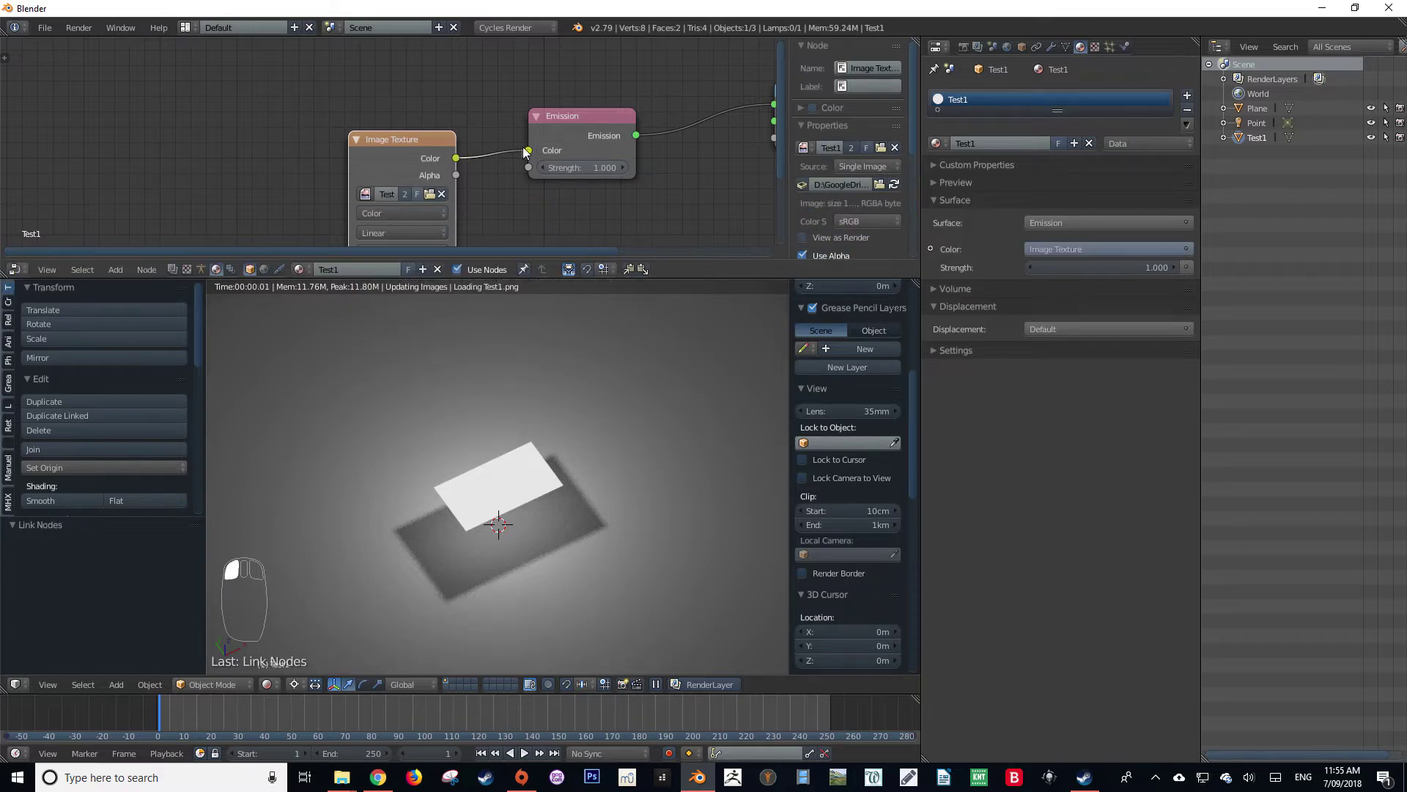
{"action": "left_click_drag", "start_coordinate": [400, 149], "coordinate": [298, 122]}
{"action": "scroll", "coordinate": [374, 431], "scroll_direction": "up", "scroll_amount": 5}
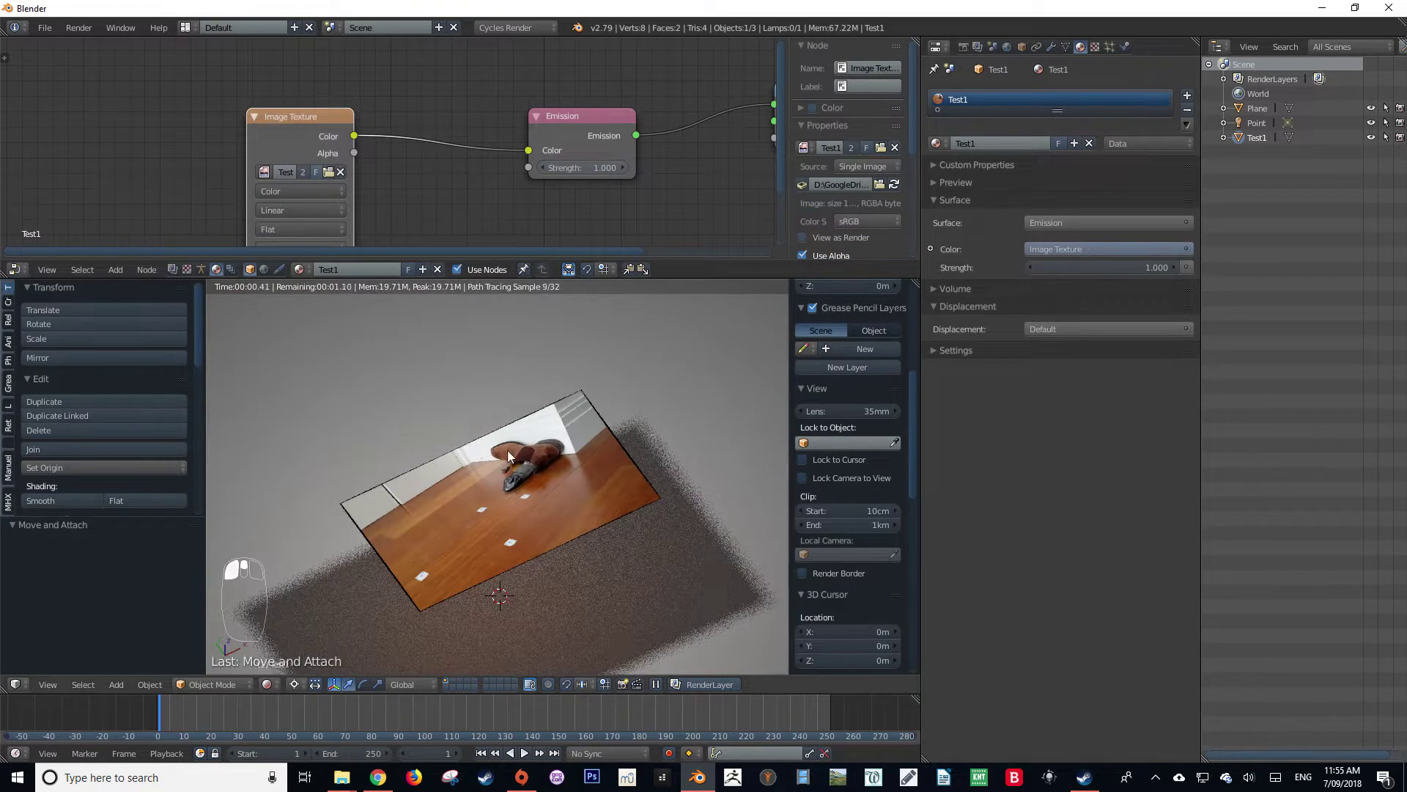
{"action": "middle_click_drag", "start_coordinate": [513, 410], "coordinate": [471, 497]}
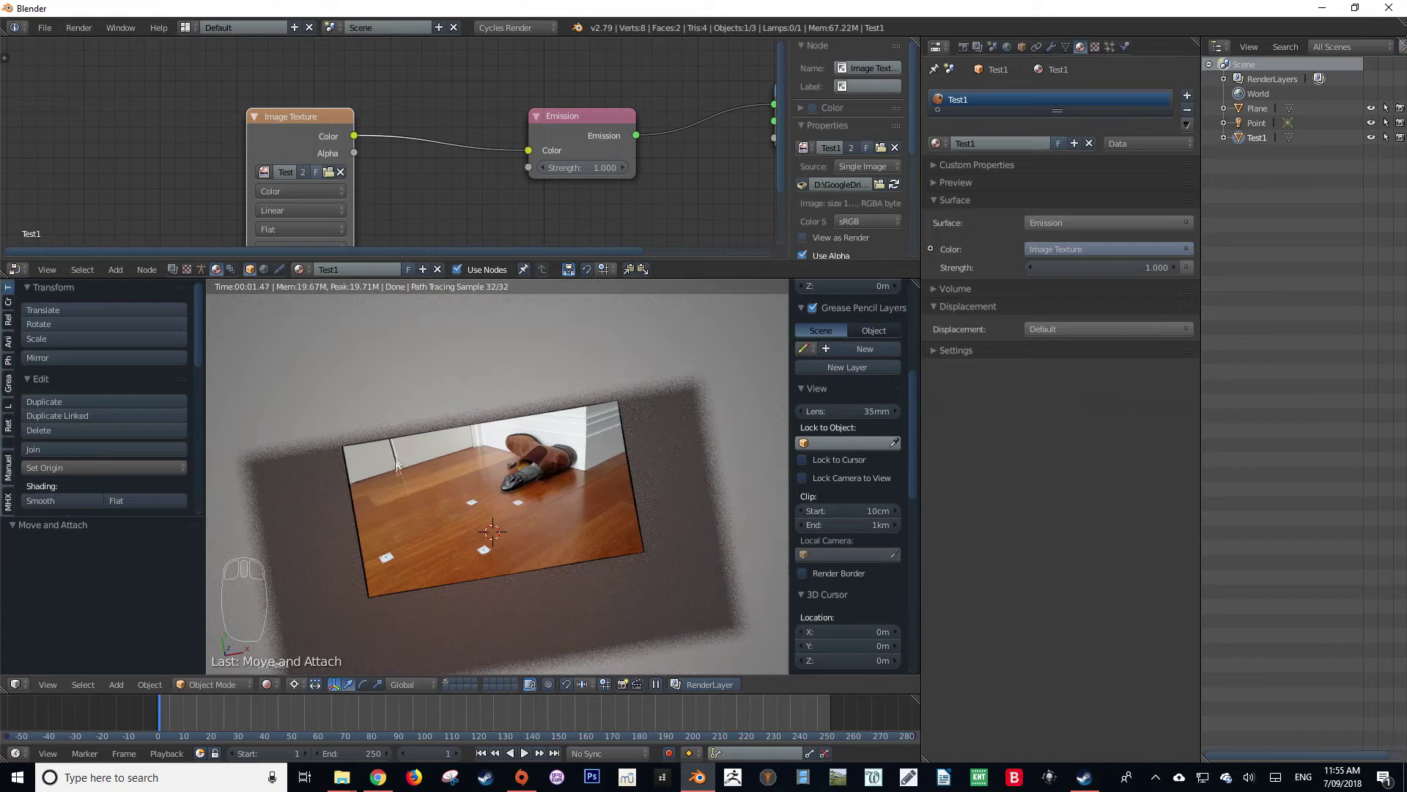
{"action": "scroll", "coordinate": [496, 143], "scroll_direction": "down", "scroll_amount": 3}
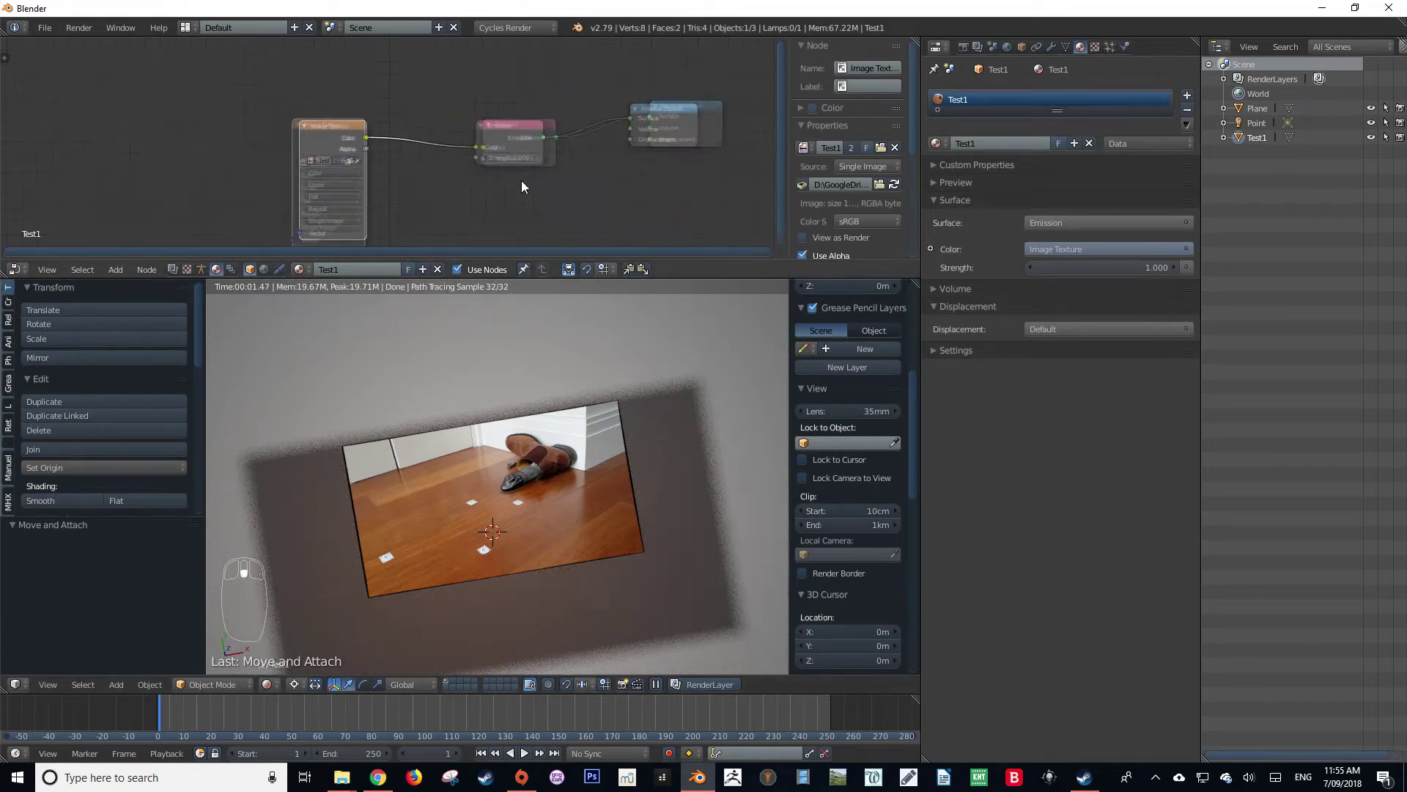
Move the Image Texture node away from the Emission node and add a Transparent BSDF node above the Image Texture.
{"action": "left_click_drag", "start_coordinate": [345, 133], "coordinate": [235, 132]}
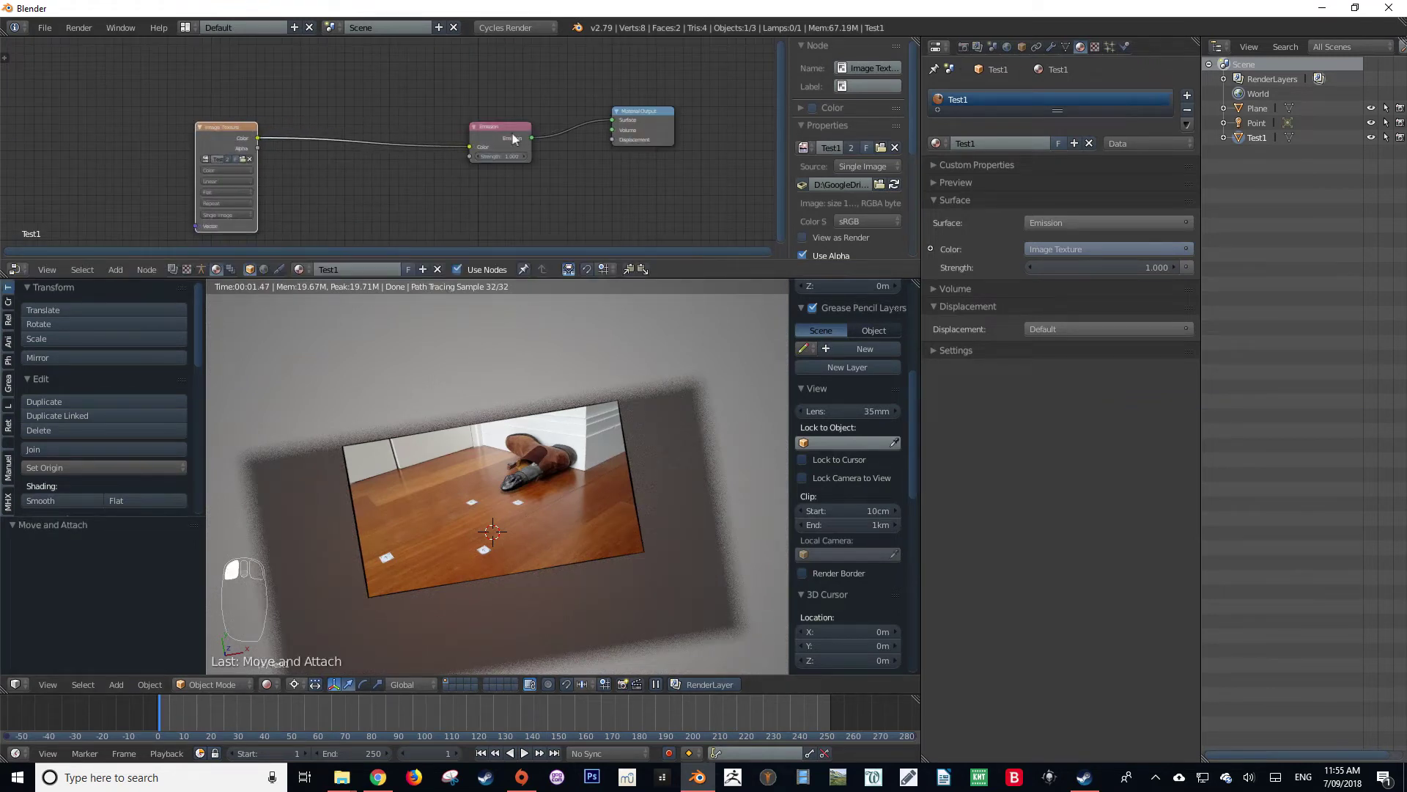
{"action": "left_click_drag", "start_coordinate": [511, 137], "coordinate": [496, 132]}
{"action": "key", "text": "shift+a"}
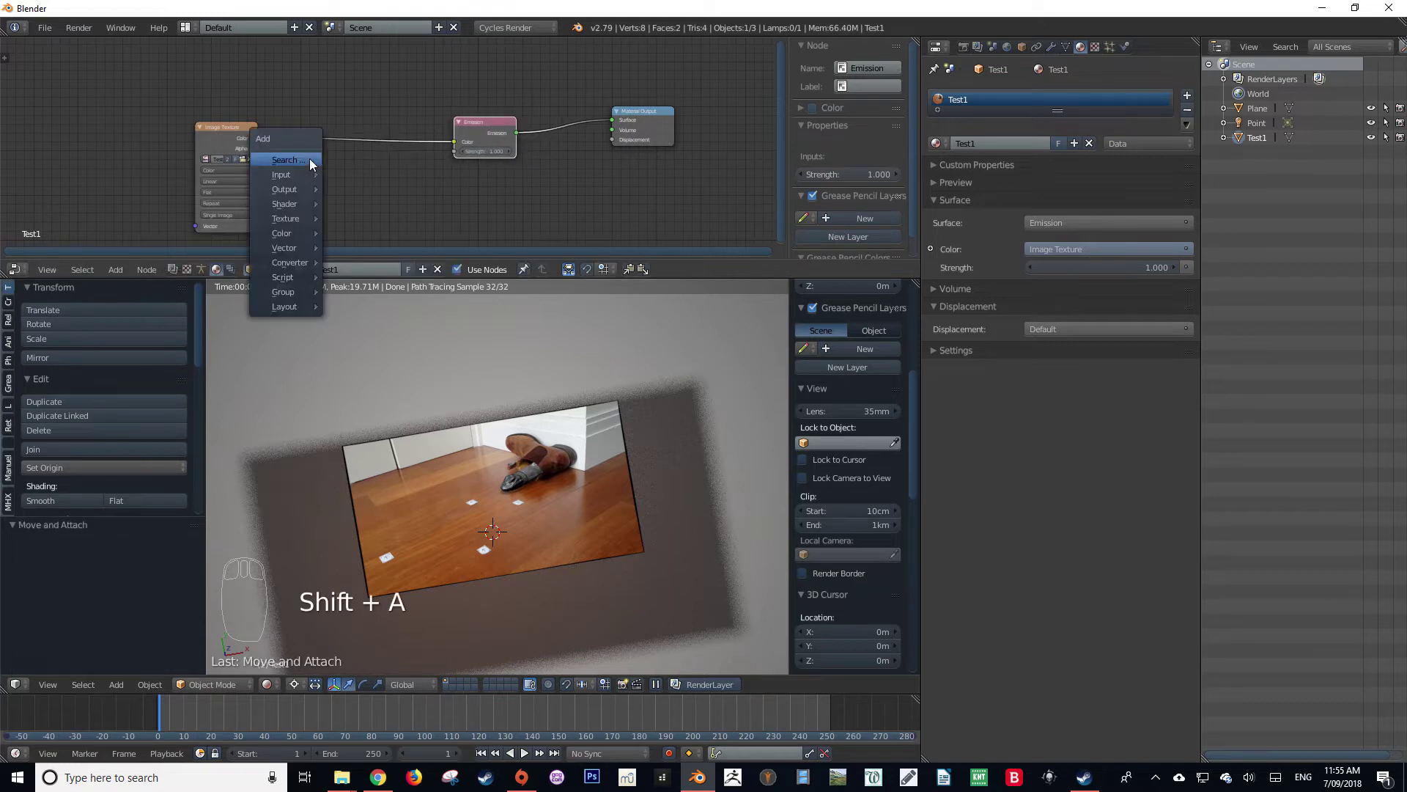
{"action": "left_click", "coordinate": [308, 158]}
{"action": "type", "text": "tran"}
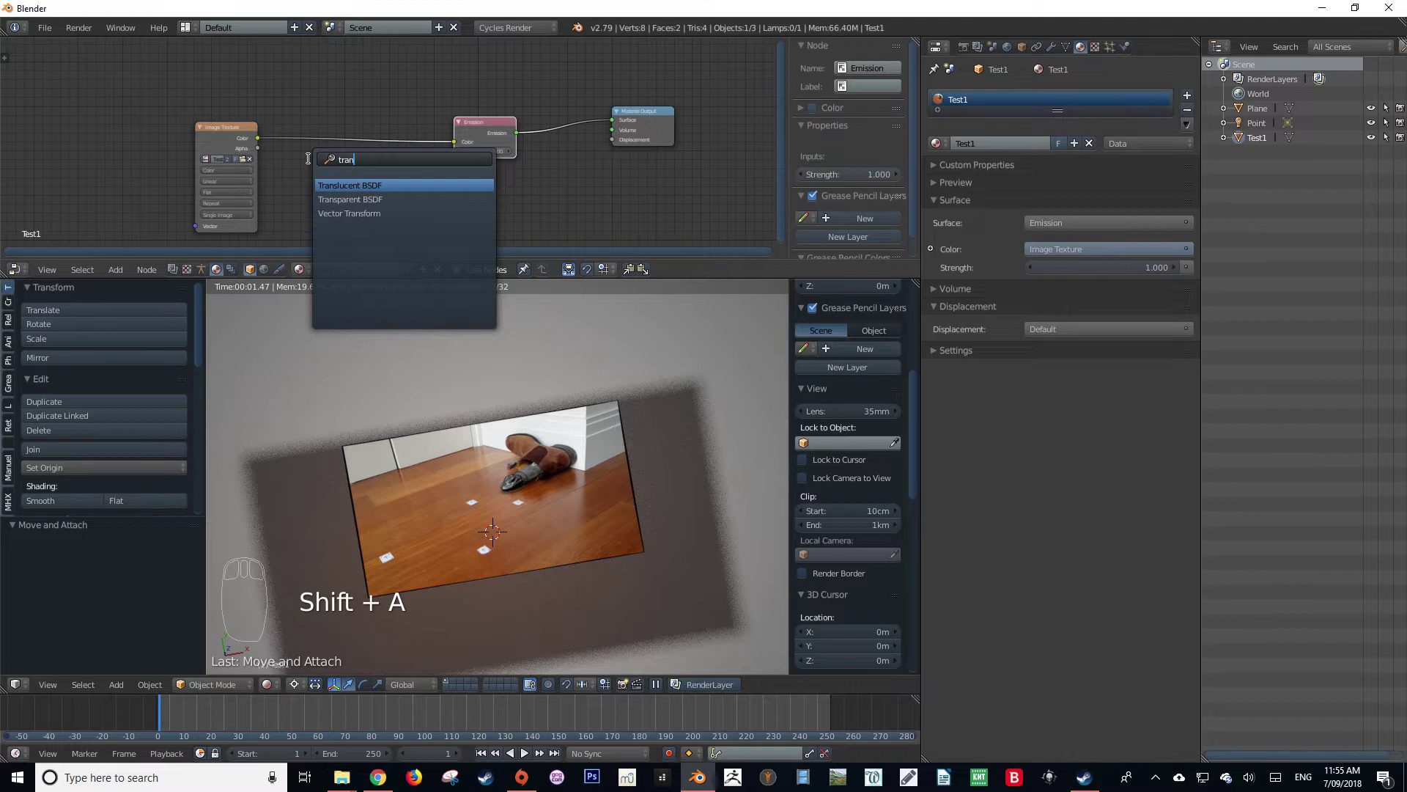
{"action": "key", "text": "Down"}
{"action": "key", "text": "Return"}
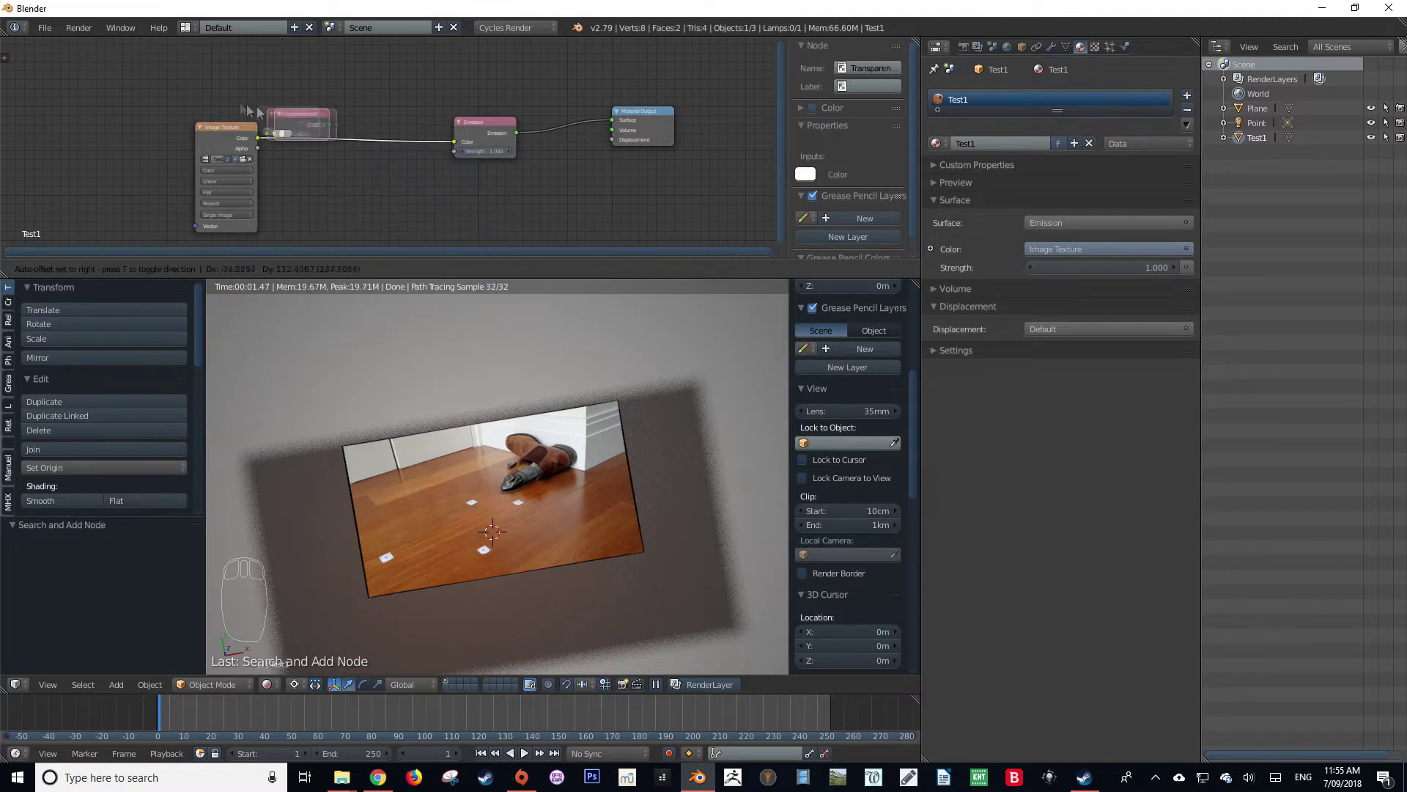
{"action": "left_click", "coordinate": [198, 81]}
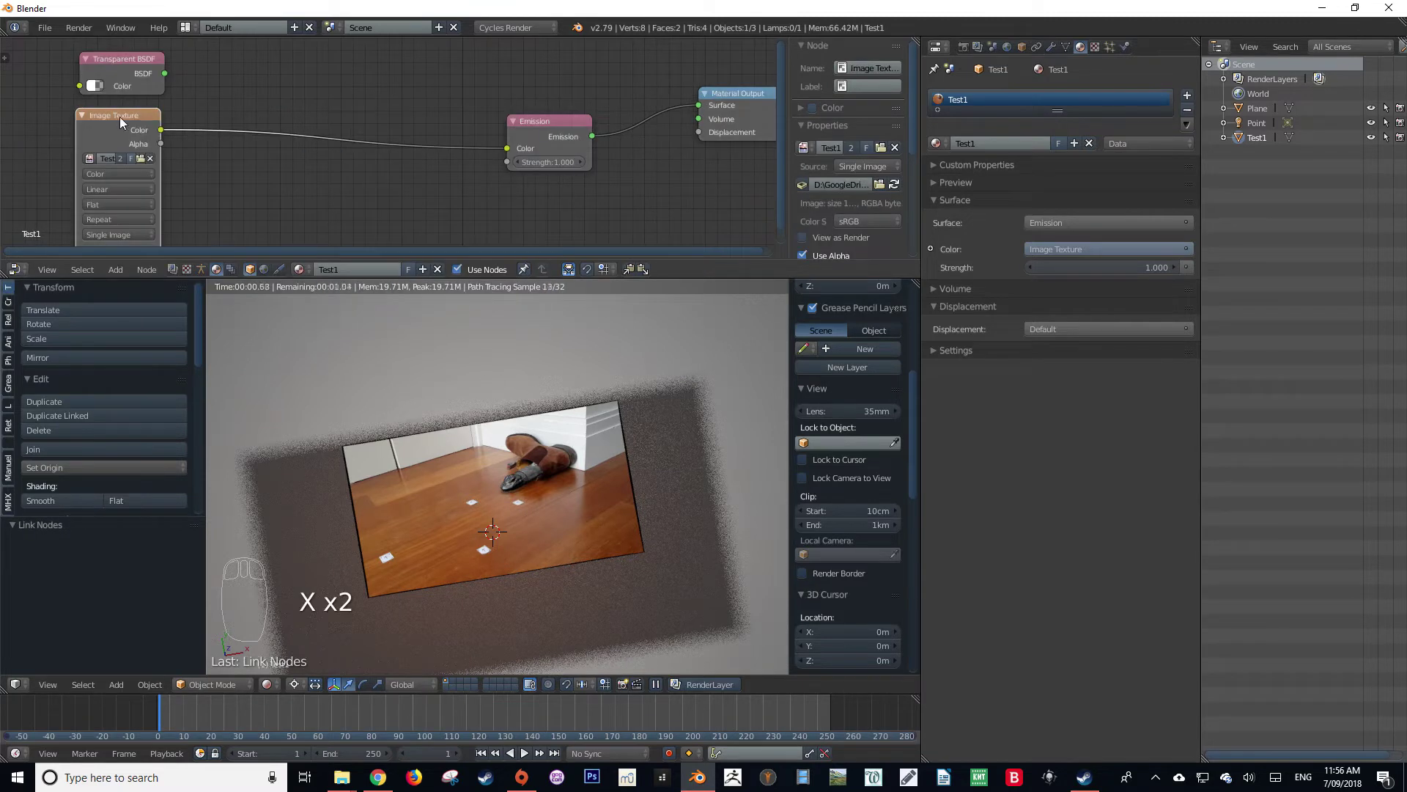
{"action": "left_click_drag", "start_coordinate": [120, 116], "coordinate": [191, 116]}
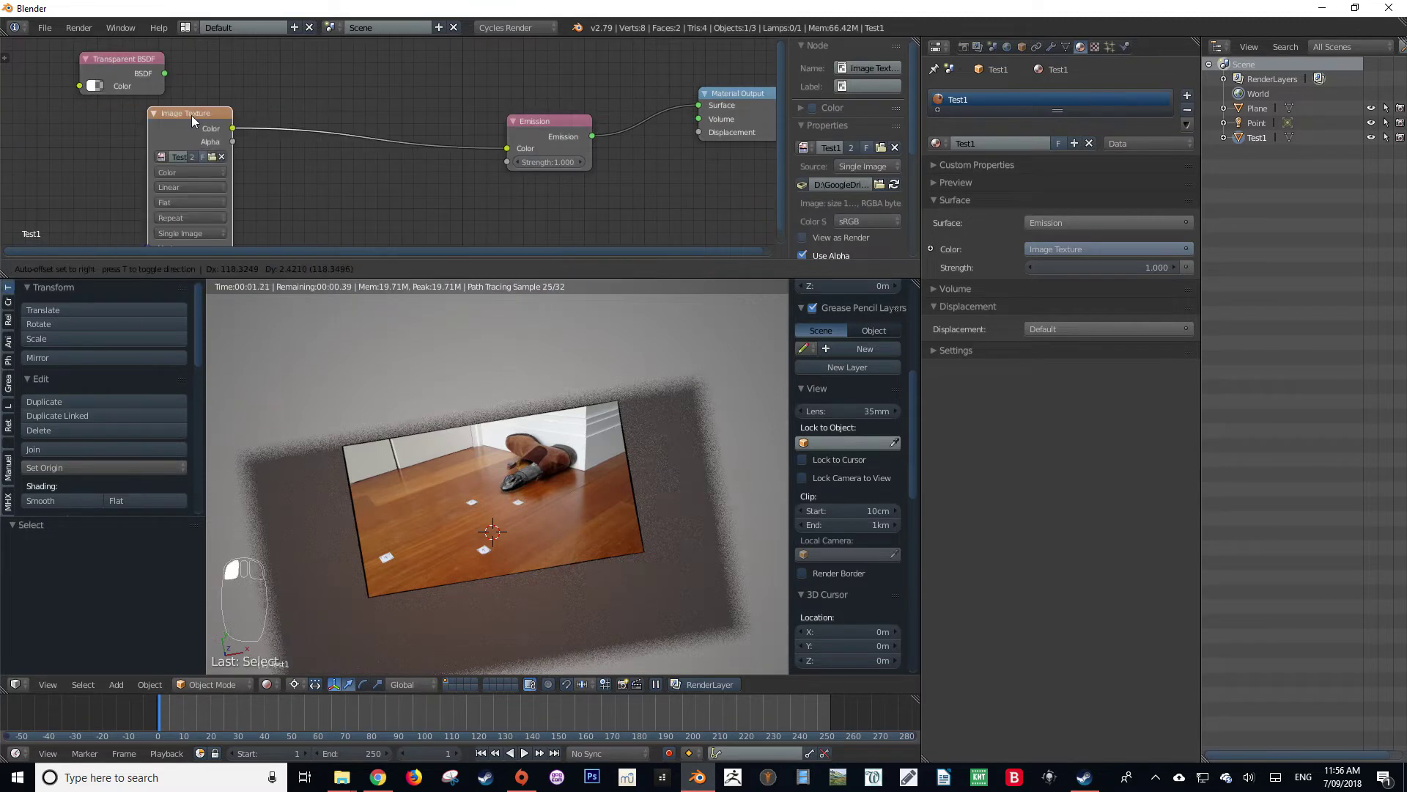
{"action": "left_click_drag", "start_coordinate": [129, 60], "coordinate": [200, 64]}
Insert a Mix Shader node into the link between the Emission node and the Material Output, spacing the nodes apart.
{"action": "key", "text": "shift+a"}
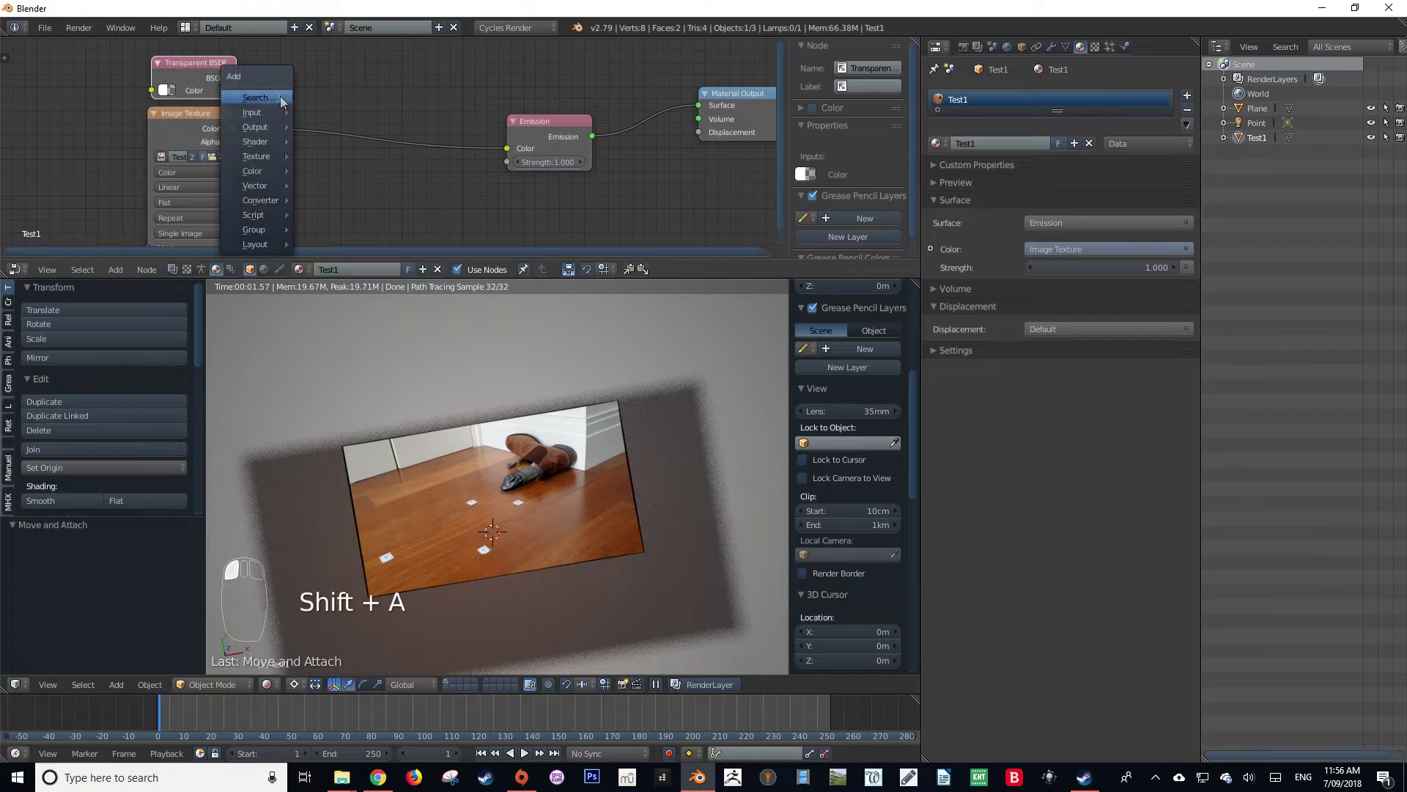
{"action": "left_click", "coordinate": [279, 96]}
{"action": "type", "text": "mix"}
{"action": "key", "text": "Return"}
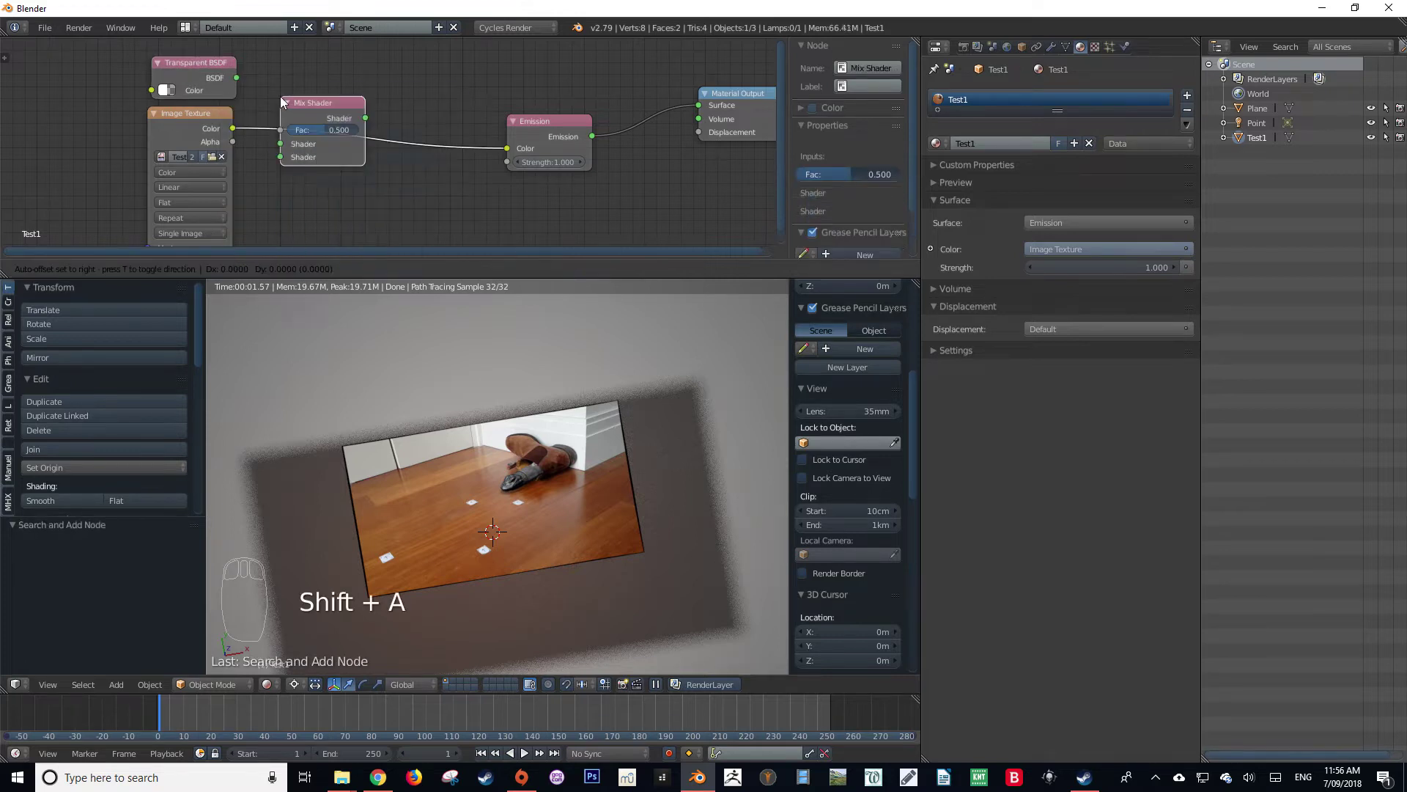
{"action": "left_click", "coordinate": [642, 85]}
{"action": "left_click_drag", "start_coordinate": [567, 125], "coordinate": [493, 141]}
{"action": "left_click_drag", "start_coordinate": [686, 90], "coordinate": [638, 94]}
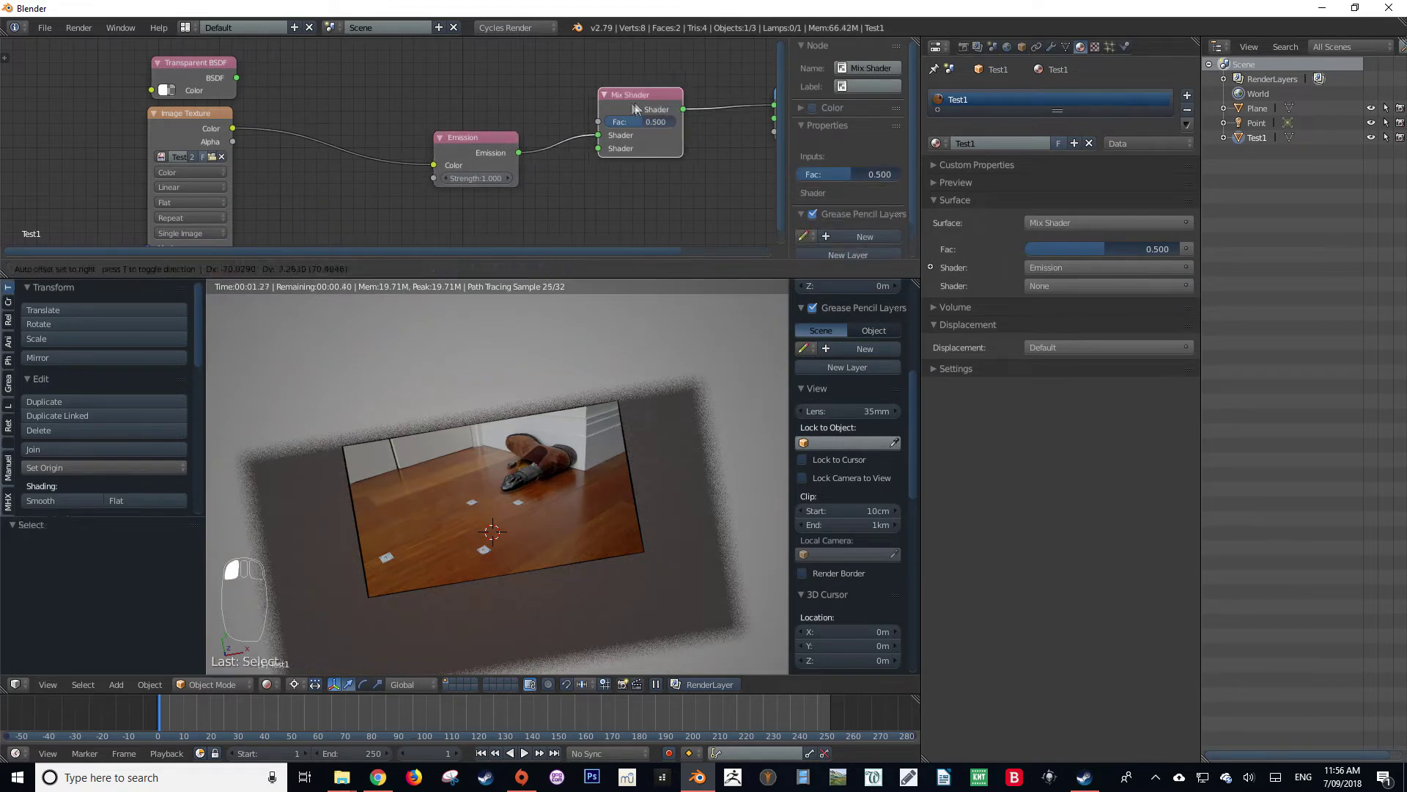
Link the Transparent BSDF to the Mix Shader's first Shader input, with Emission in the second, and the image's Alpha to Fac.
{"action": "left_click_drag", "start_coordinate": [237, 77], "coordinate": [594, 135]}
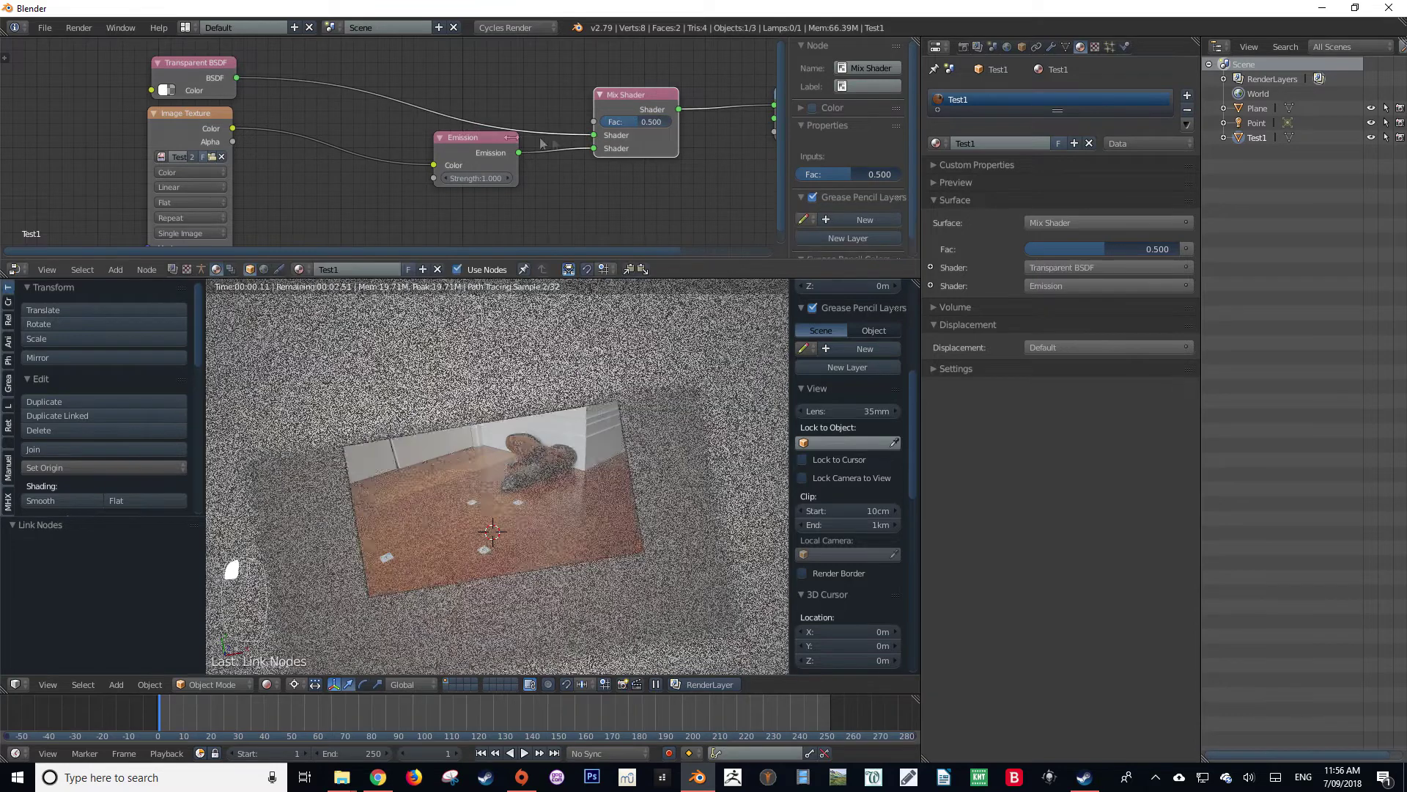
{"action": "left_click_drag", "start_coordinate": [233, 141], "coordinate": [594, 121]}
{"action": "scroll", "coordinate": [524, 511], "scroll_direction": "up", "scroll_amount": 3}
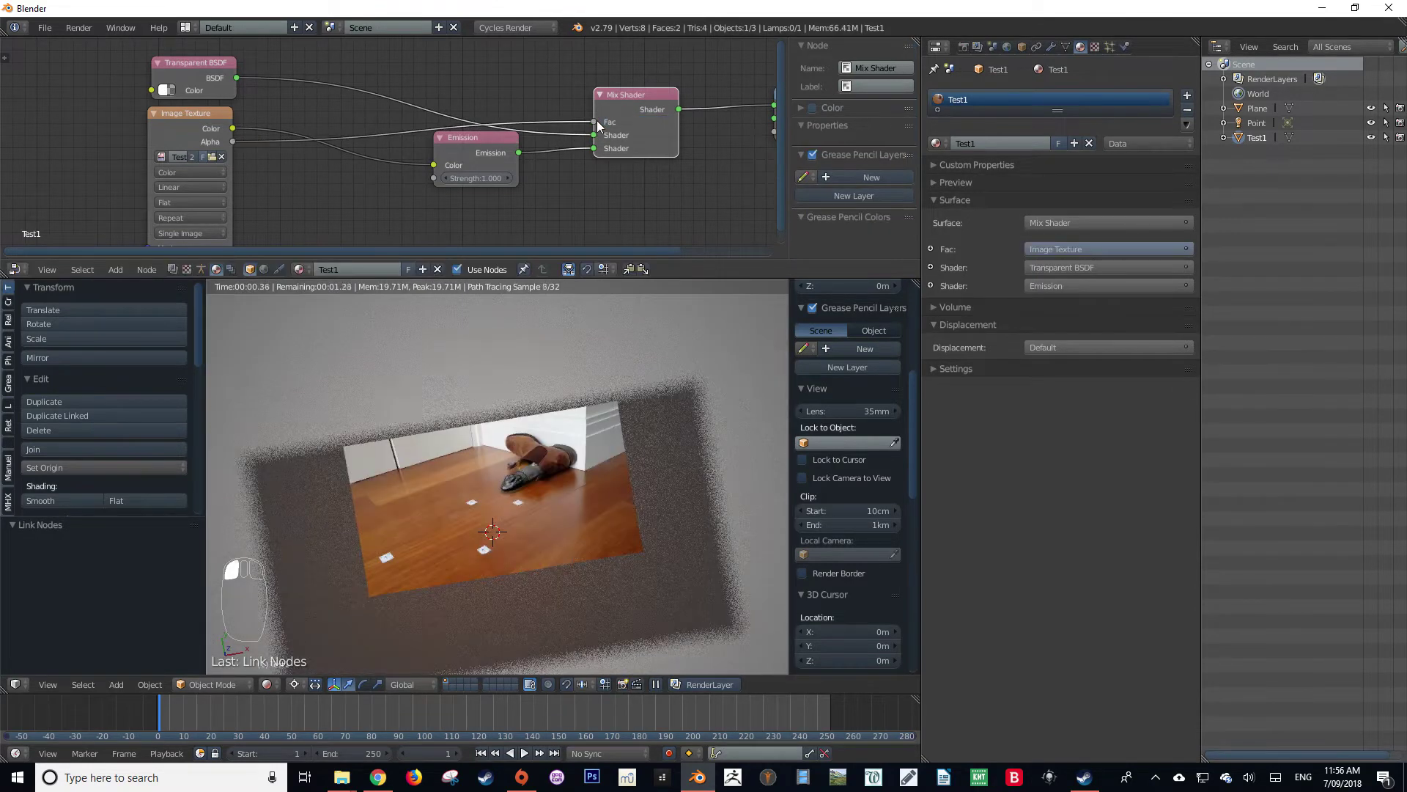
{"action": "middle_click_drag", "start_coordinate": [524, 511], "coordinate": [553, 432]}
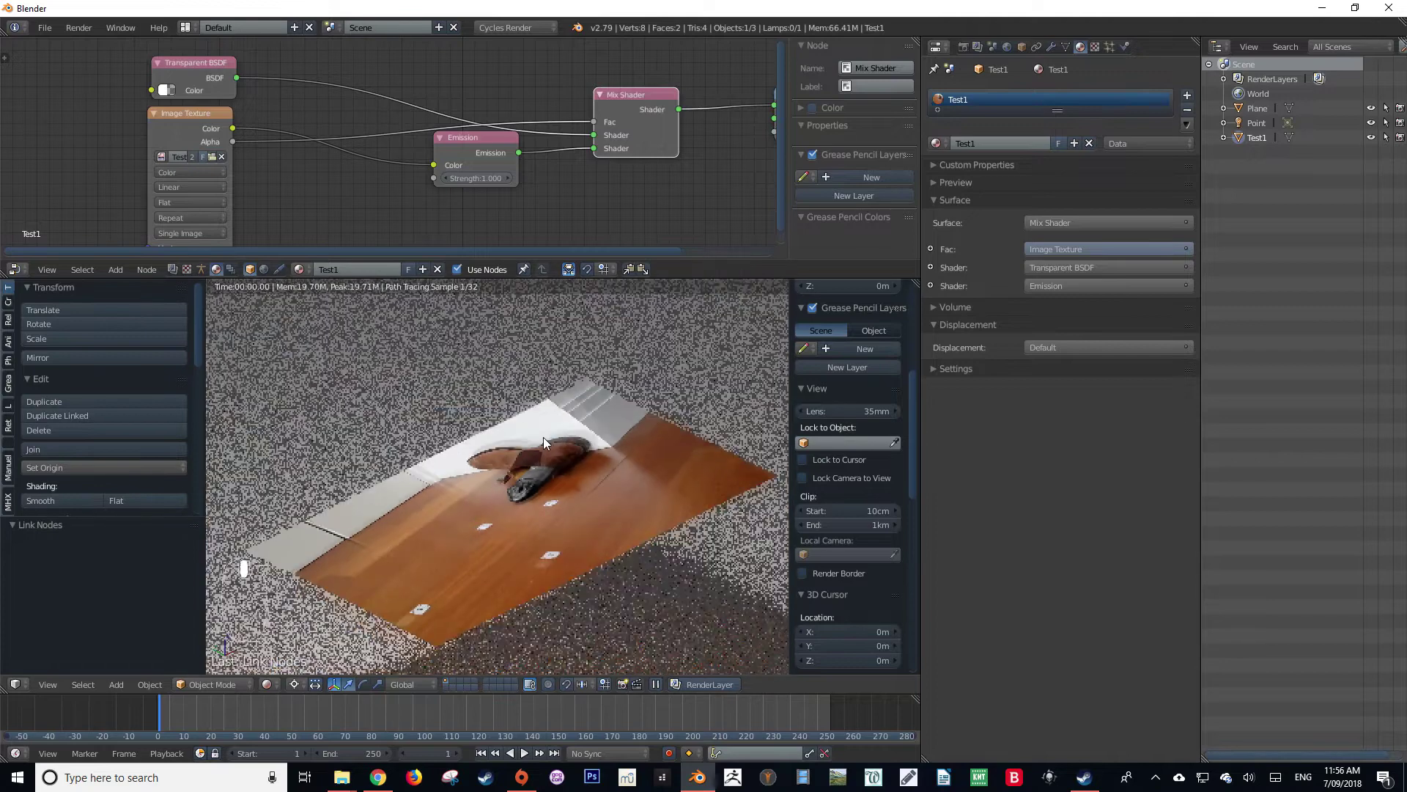
{"action": "scroll", "coordinate": [551, 431], "scroll_direction": "down", "scroll_amount": 6}
Move the Emission node down and the Mix Shader up to untangle their links, and inspect the plane's shadow.
{"action": "left_click_drag", "start_coordinate": [469, 138], "coordinate": [467, 181]}
{"action": "left_click_drag", "start_coordinate": [619, 105], "coordinate": [593, 88]}
{"action": "middle_click_drag", "start_coordinate": [546, 421], "coordinate": [504, 431]}
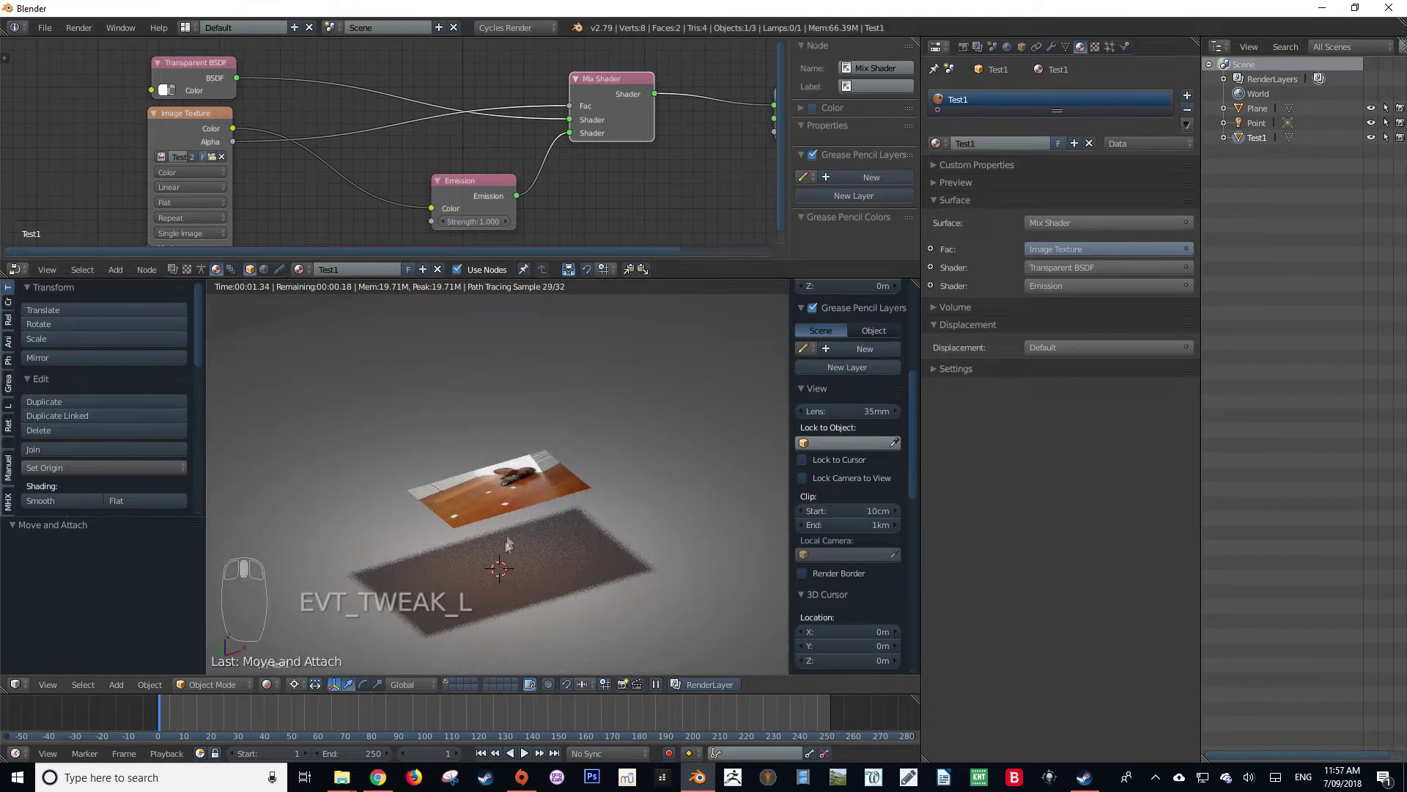
{"action": "middle_click_drag", "start_coordinate": [511, 516], "coordinate": [524, 575]}
Insert a second Mix Shader node between the first Mix Shader and the Material Output.
{"action": "scroll", "coordinate": [556, 180], "scroll_direction": "down", "scroll_amount": 2}
{"action": "key", "text": "shift+a"}
{"action": "left_click", "coordinate": [554, 182]}
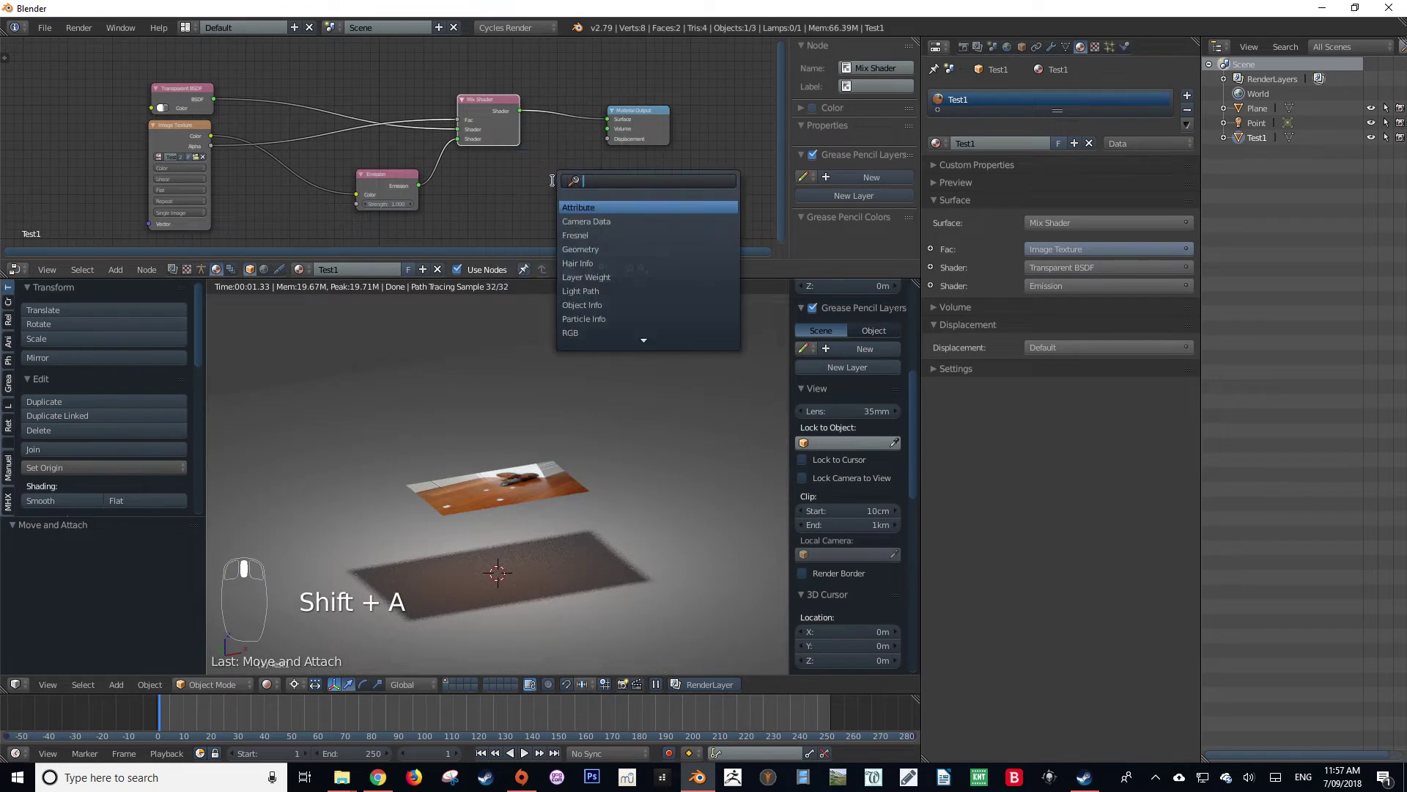
{"action": "type", "text": "mix"}
{"action": "key", "text": "Return"}
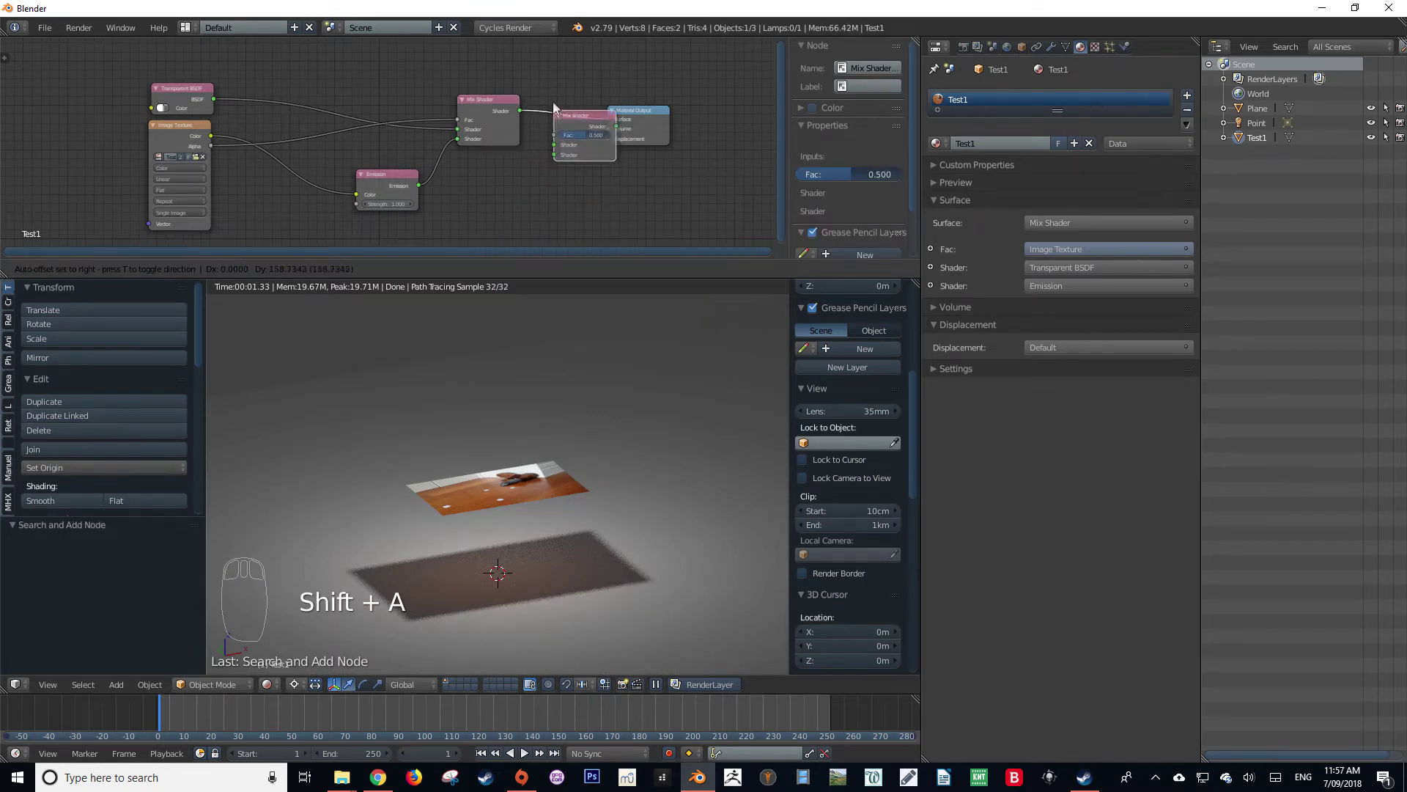
{"action": "left_click", "coordinate": [558, 97]}
{"action": "middle_click_drag", "start_coordinate": [557, 97], "coordinate": [445, 141]}
Add a Light Path node above the first Mix Shader node.
{"action": "key", "text": "shift+a"}
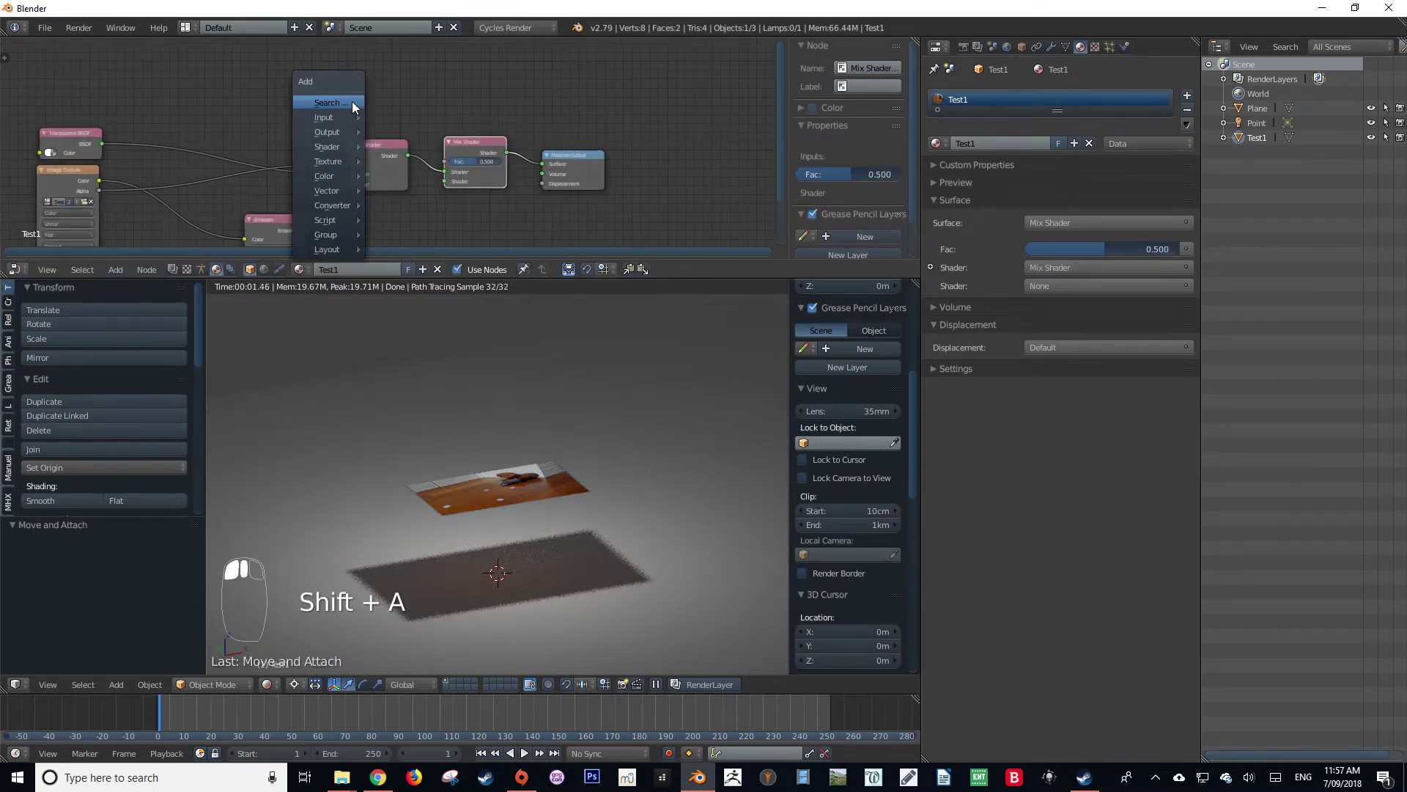
{"action": "left_click", "coordinate": [352, 102]}
{"action": "type", "text": "light"}
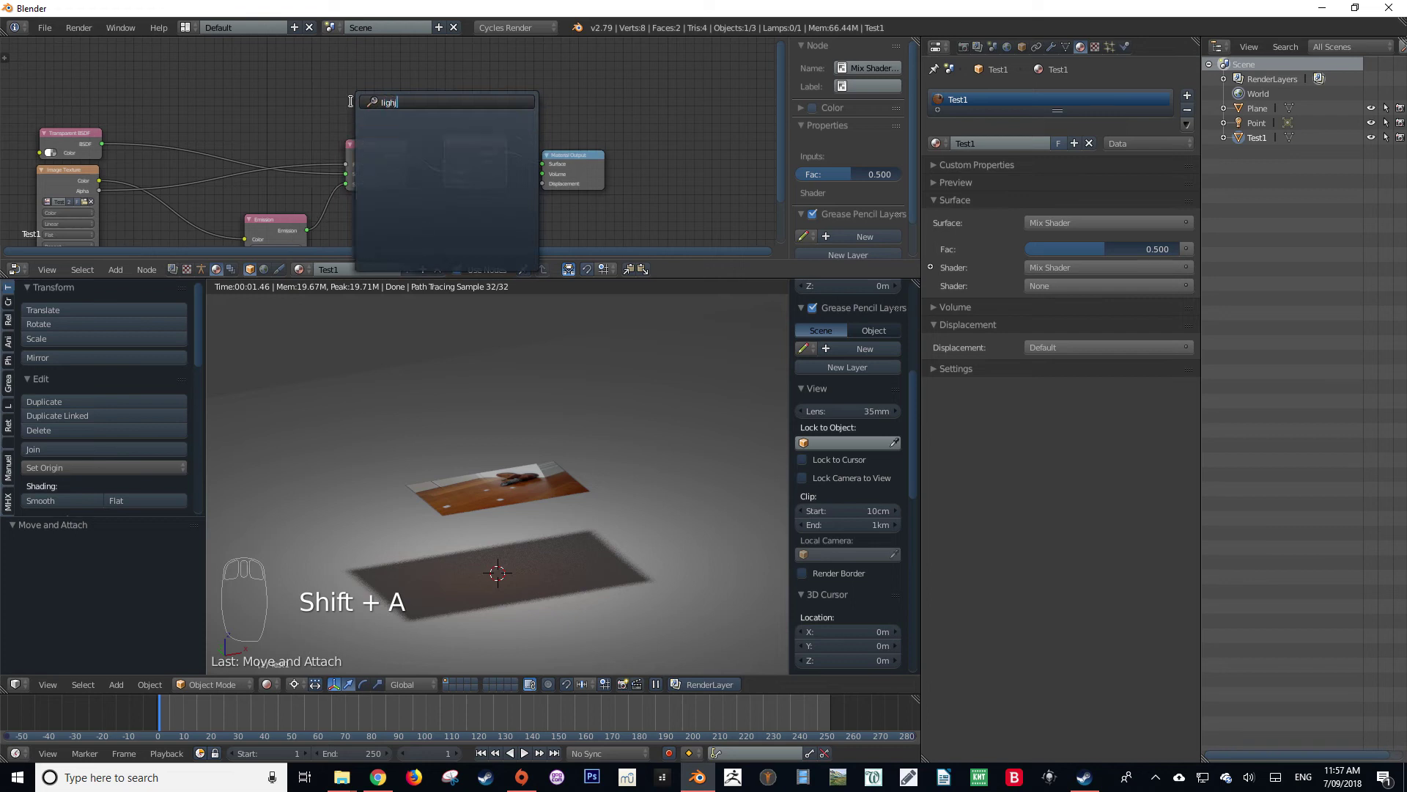
{"action": "key", "text": "Return"}
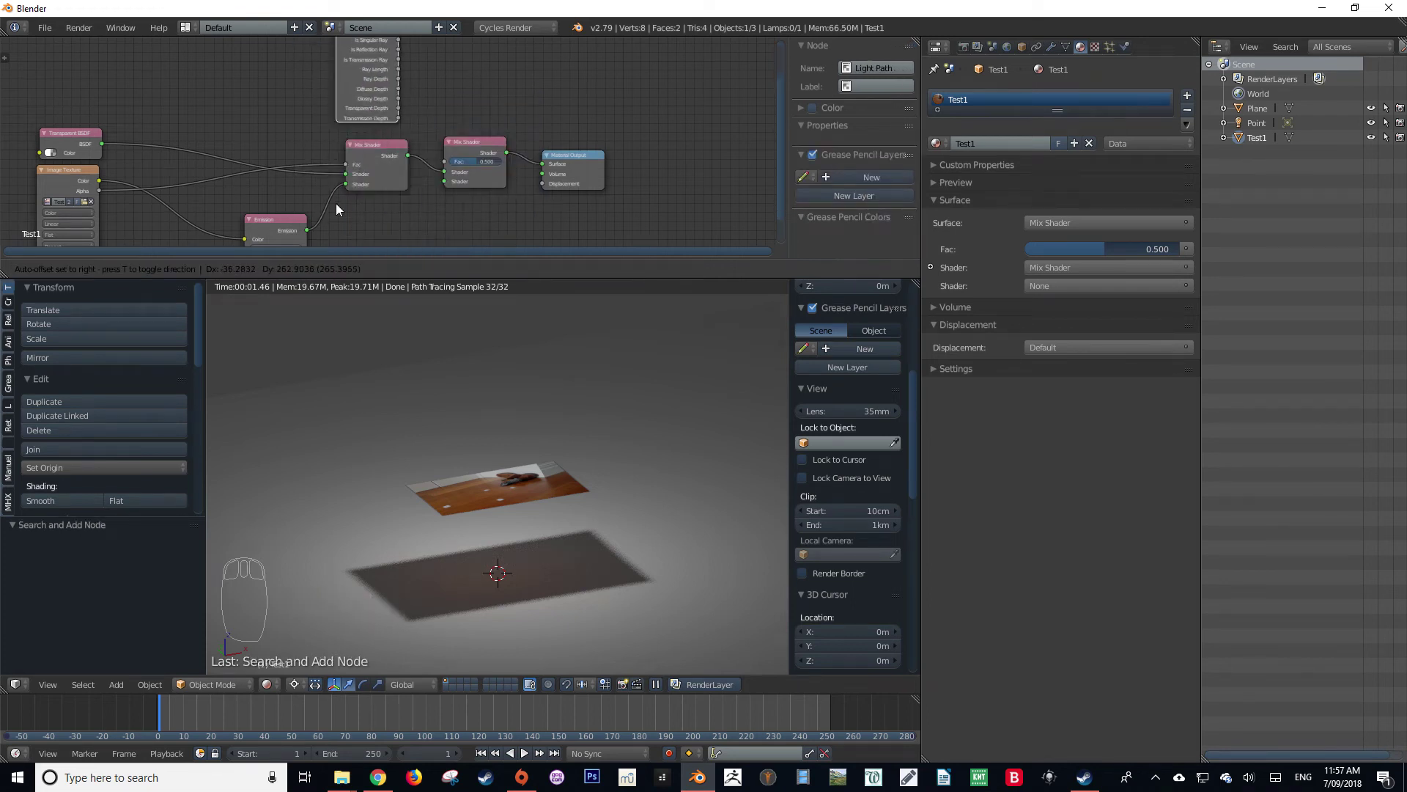
{"action": "left_click", "coordinate": [335, 205]}
{"action": "scroll", "coordinate": [439, 112], "scroll_direction": "up", "scroll_amount": 2}
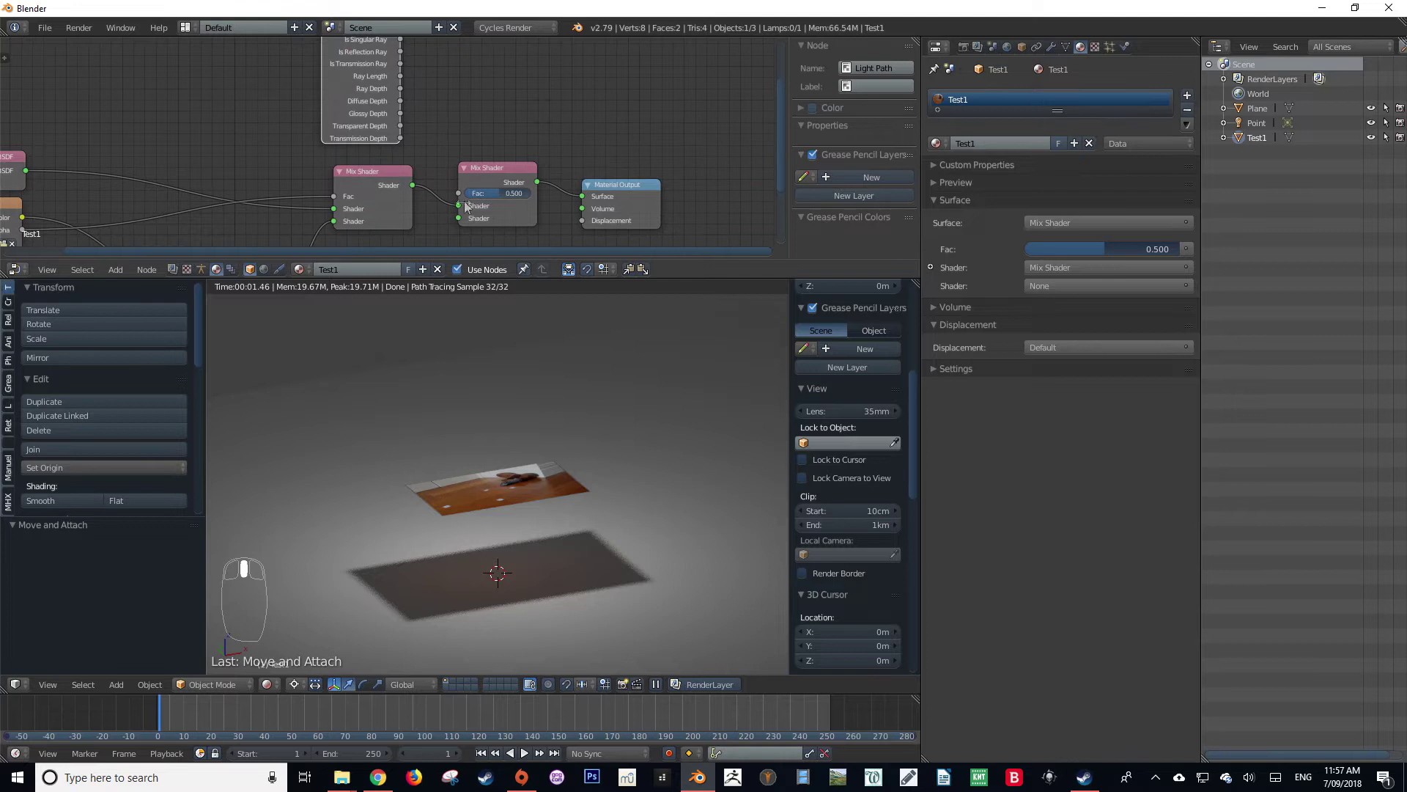
Reroute the first Mix Shader into the second one's lower Shader input, and space out the second Mix Shader and Material Output.
{"action": "left_click_drag", "start_coordinate": [460, 176], "coordinate": [492, 157]}
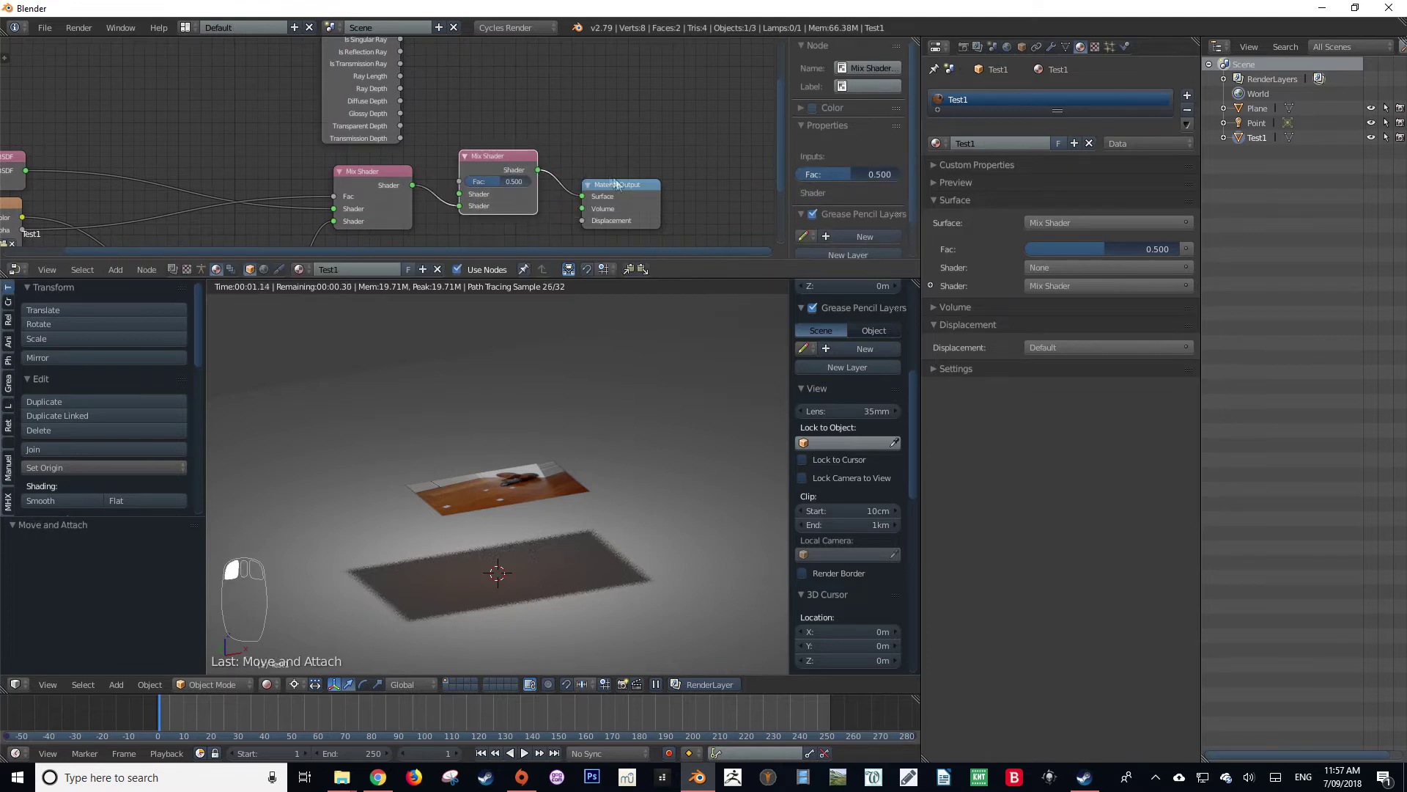
{"action": "left_click_drag", "start_coordinate": [619, 185], "coordinate": [728, 177]}
{"action": "left_click_drag", "start_coordinate": [500, 157], "coordinate": [590, 156]}
{"action": "middle_click_drag", "start_coordinate": [513, 119], "coordinate": [492, 159]}
{"action": "scroll", "coordinate": [472, 132], "scroll_direction": "down", "scroll_amount": 1}
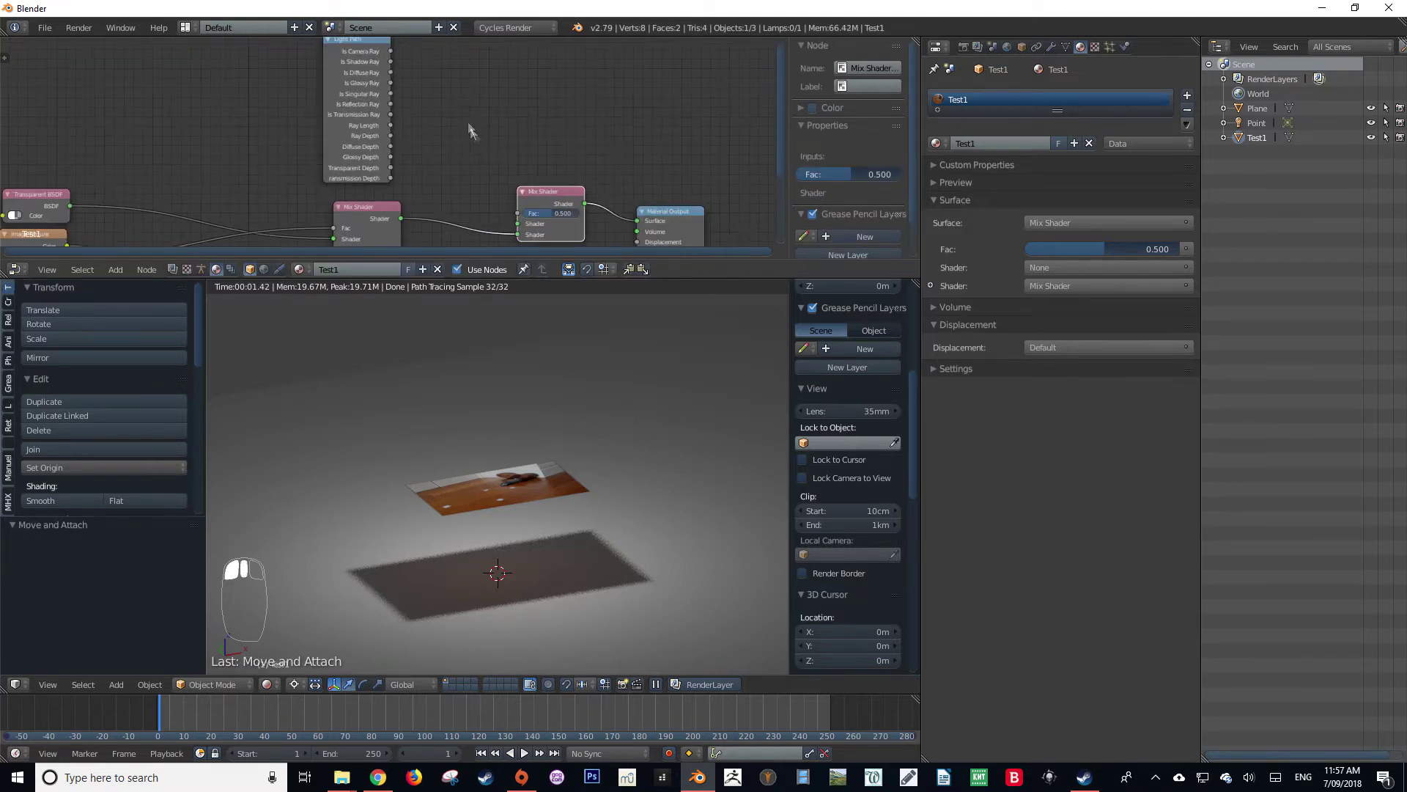
Link the Light Path node's Is Camera Ray output to the second Mix Shader's Fac input and inspect the shadow.
{"action": "left_click_drag", "start_coordinate": [392, 52], "coordinate": [485, 156]}
{"action": "left_click_drag", "start_coordinate": [516, 216], "coordinate": [515, 214]}
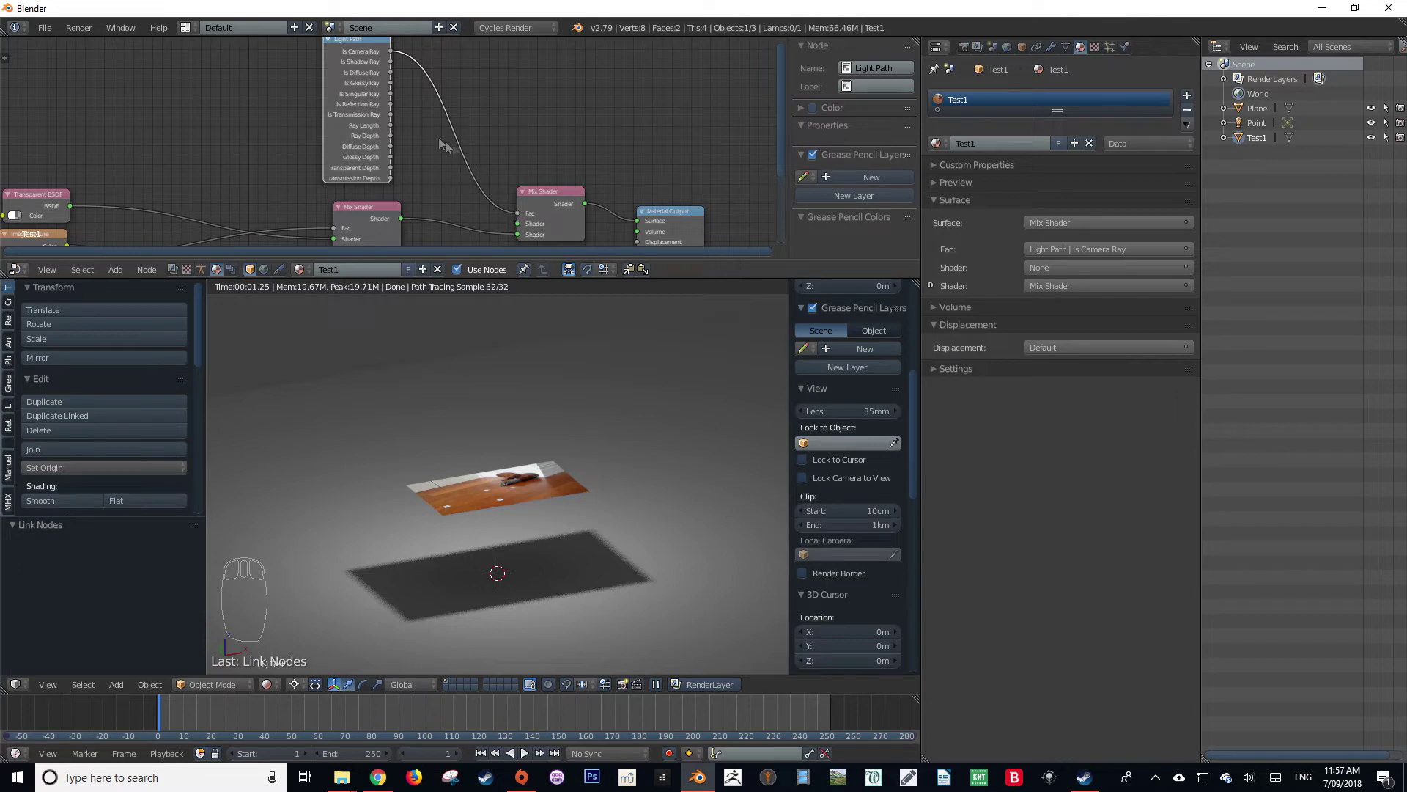
{"action": "middle_click_drag", "start_coordinate": [509, 459], "coordinate": [617, 433]}
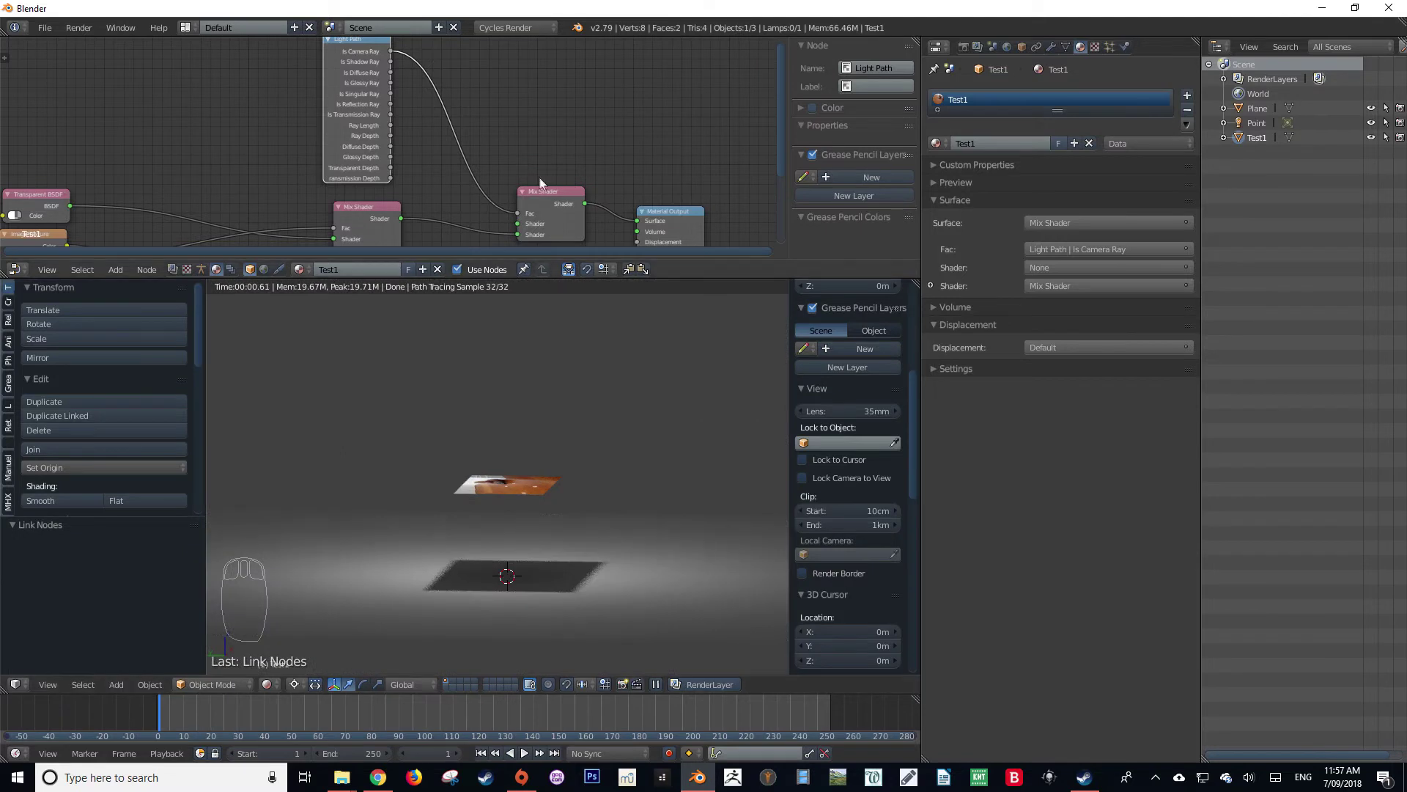
Unlink the Light Path from the second Mix Shader's Fac to compare the shadow, and relink Is Camera Ray to it.
{"action": "left_click_drag", "start_coordinate": [516, 214], "coordinate": [502, 213]}
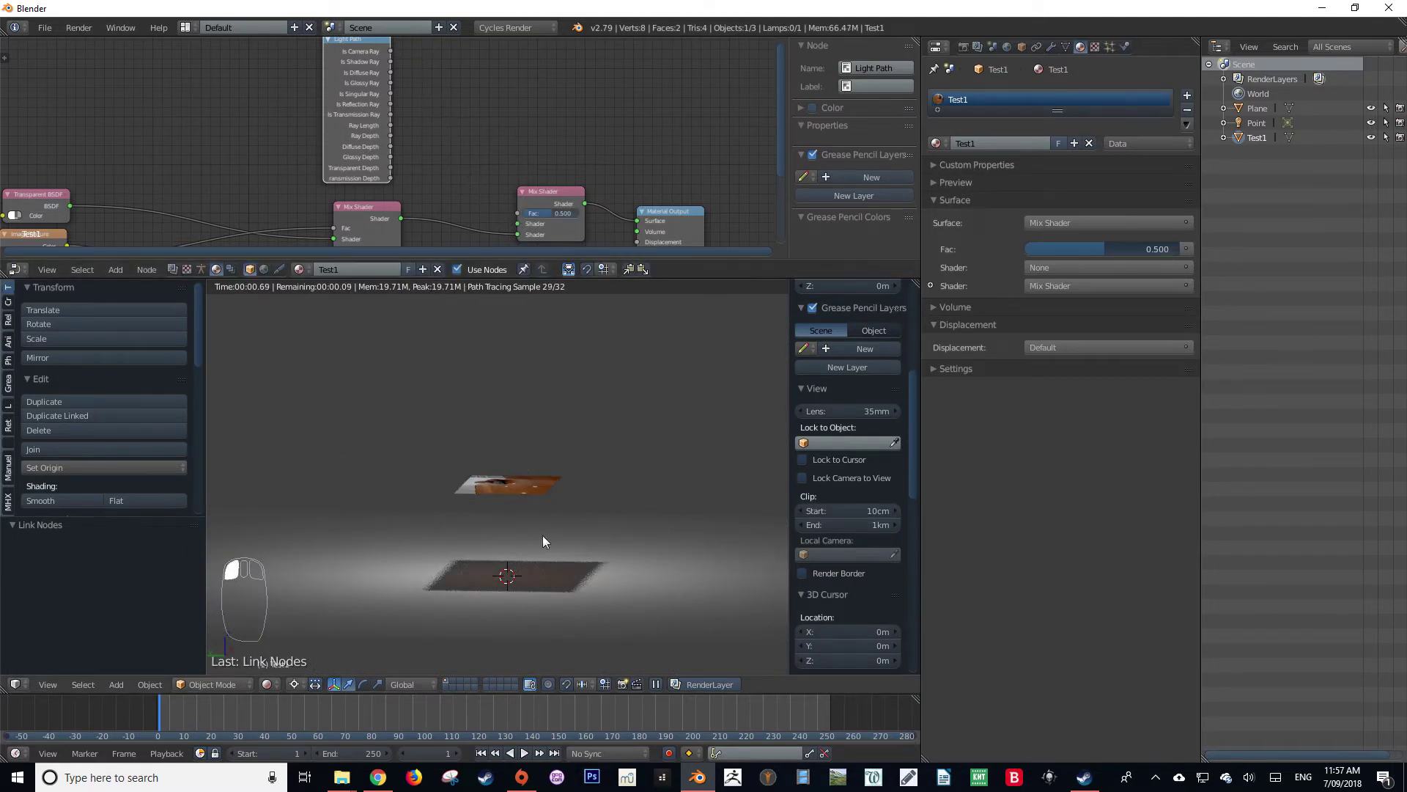
{"action": "middle_click_drag", "start_coordinate": [534, 613], "coordinate": [581, 465]}
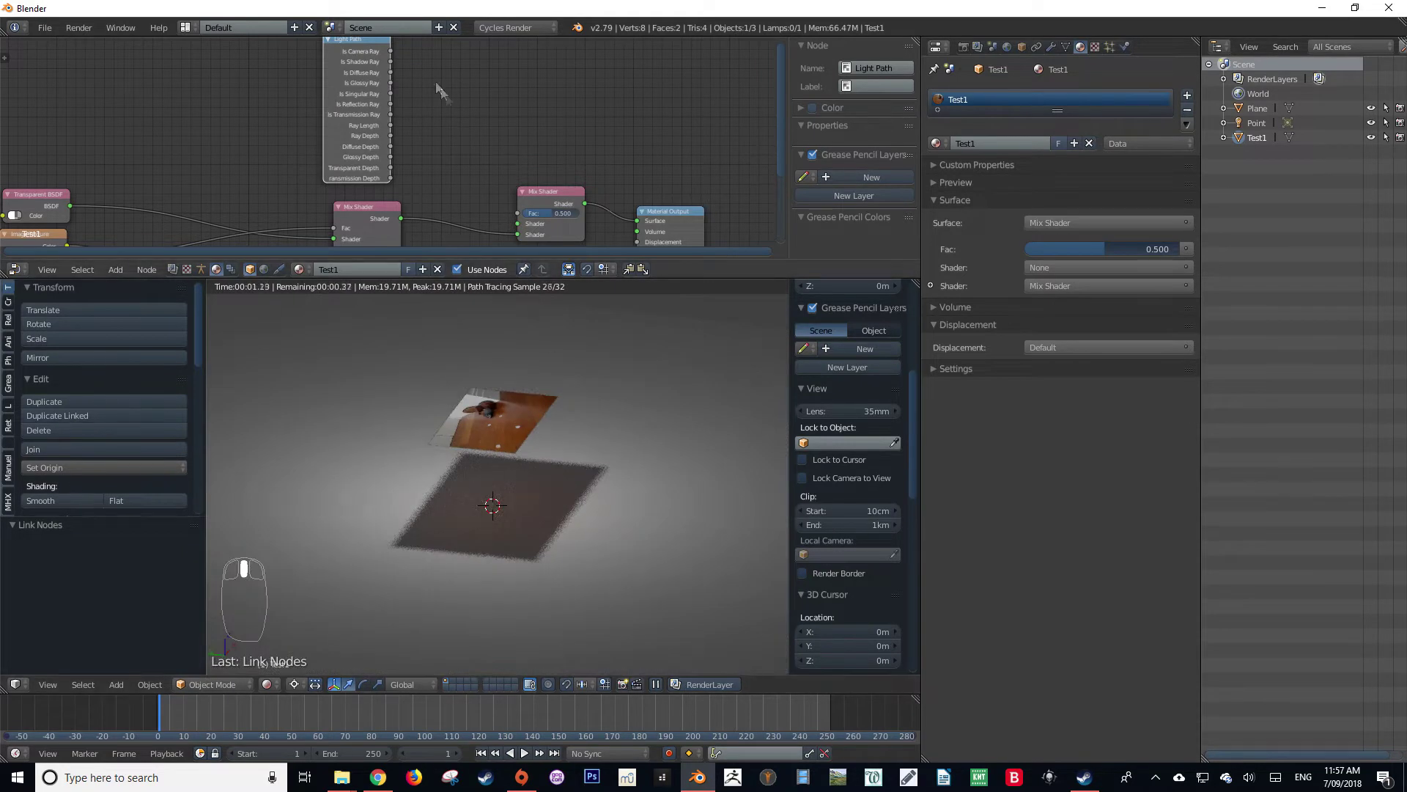
{"action": "left_click_drag", "start_coordinate": [393, 51], "coordinate": [478, 147]}
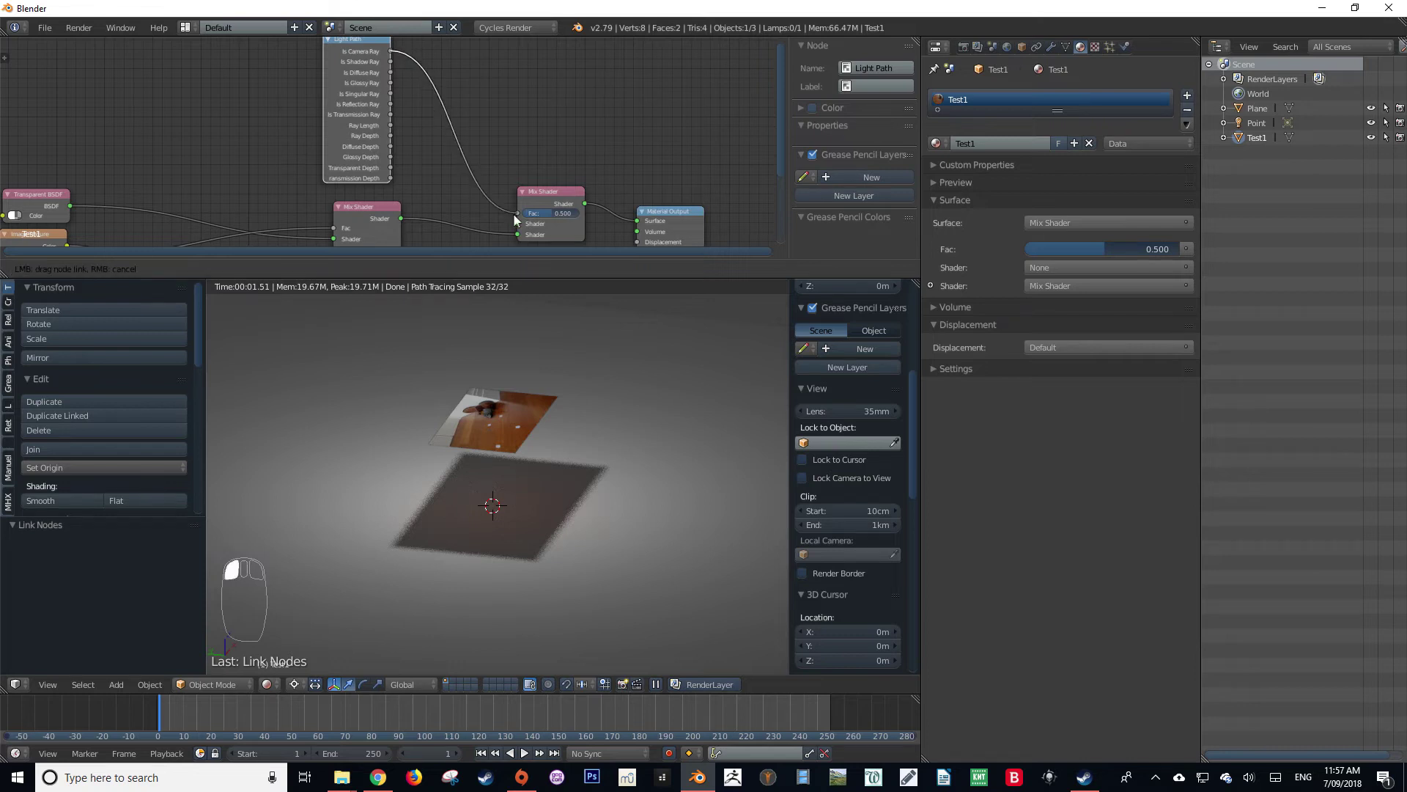
{"action": "left_click_drag", "start_coordinate": [513, 213], "coordinate": [513, 214]}
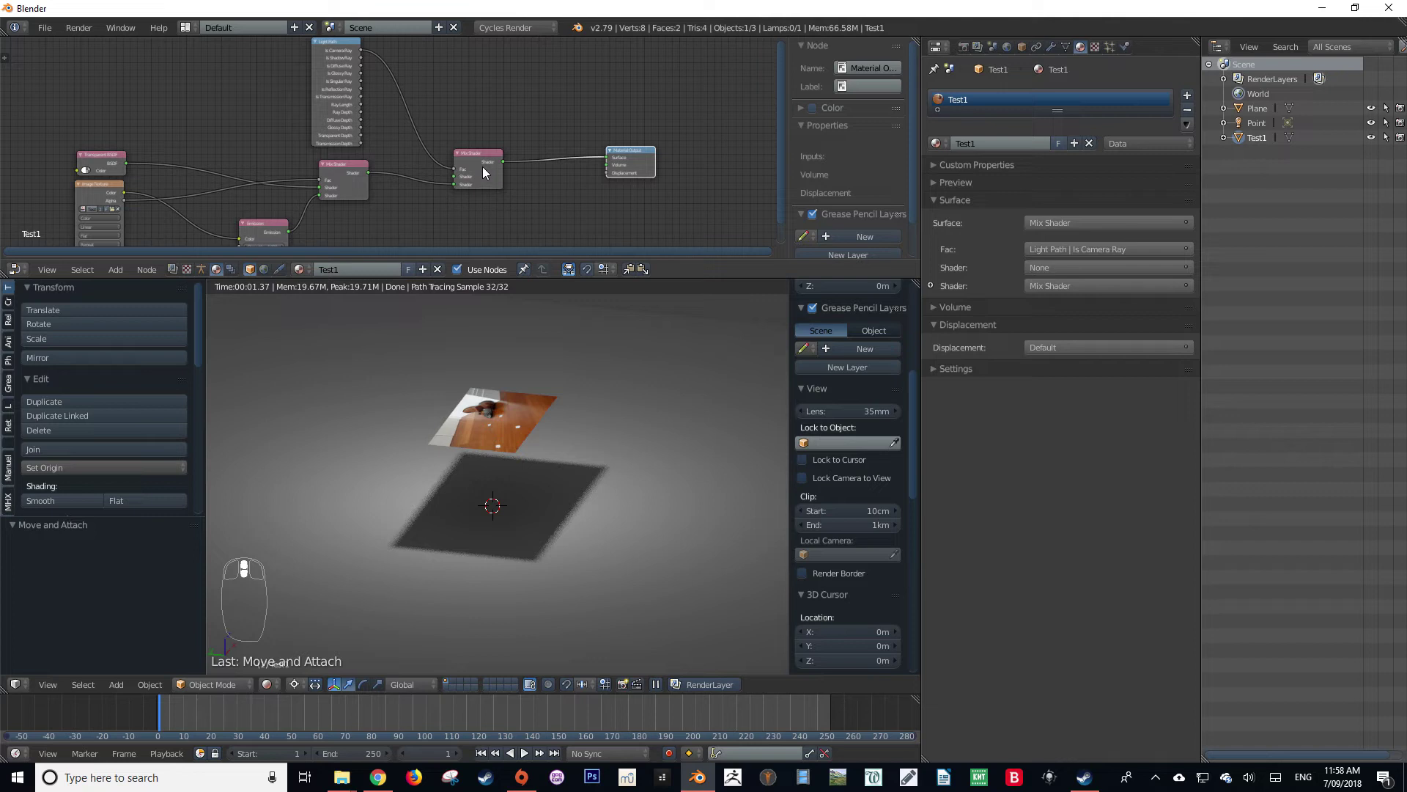
Duplicate the second Mix Shader and insert the copy between it and the Material Output.
{"action": "scroll", "coordinate": [483, 168], "scroll_direction": "up", "scroll_amount": 2}
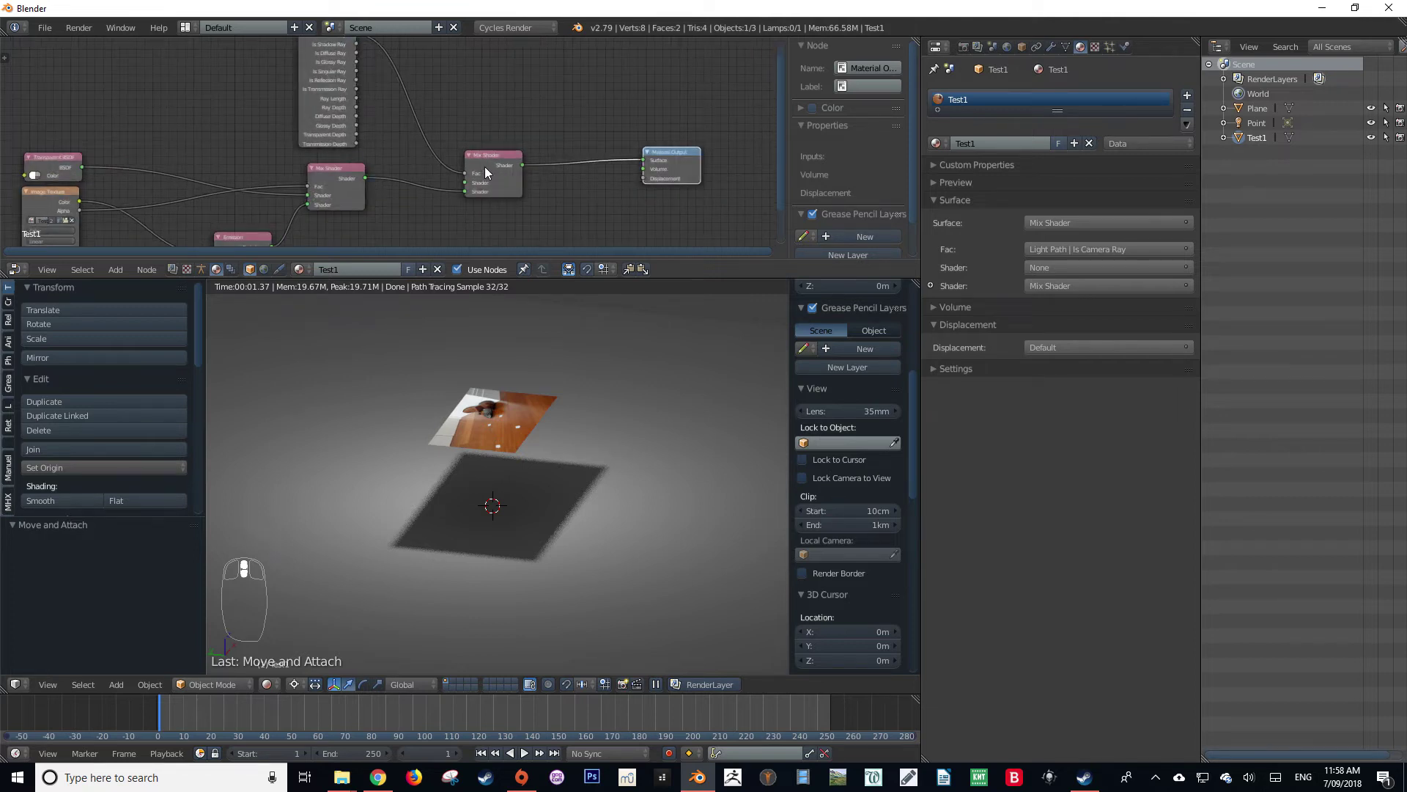
{"action": "scroll", "coordinate": [482, 168], "scroll_direction": "down", "scroll_amount": 1}
{"action": "scroll", "coordinate": [485, 169], "scroll_direction": "up", "scroll_amount": 1}
{"action": "left_click", "coordinate": [494, 161]}
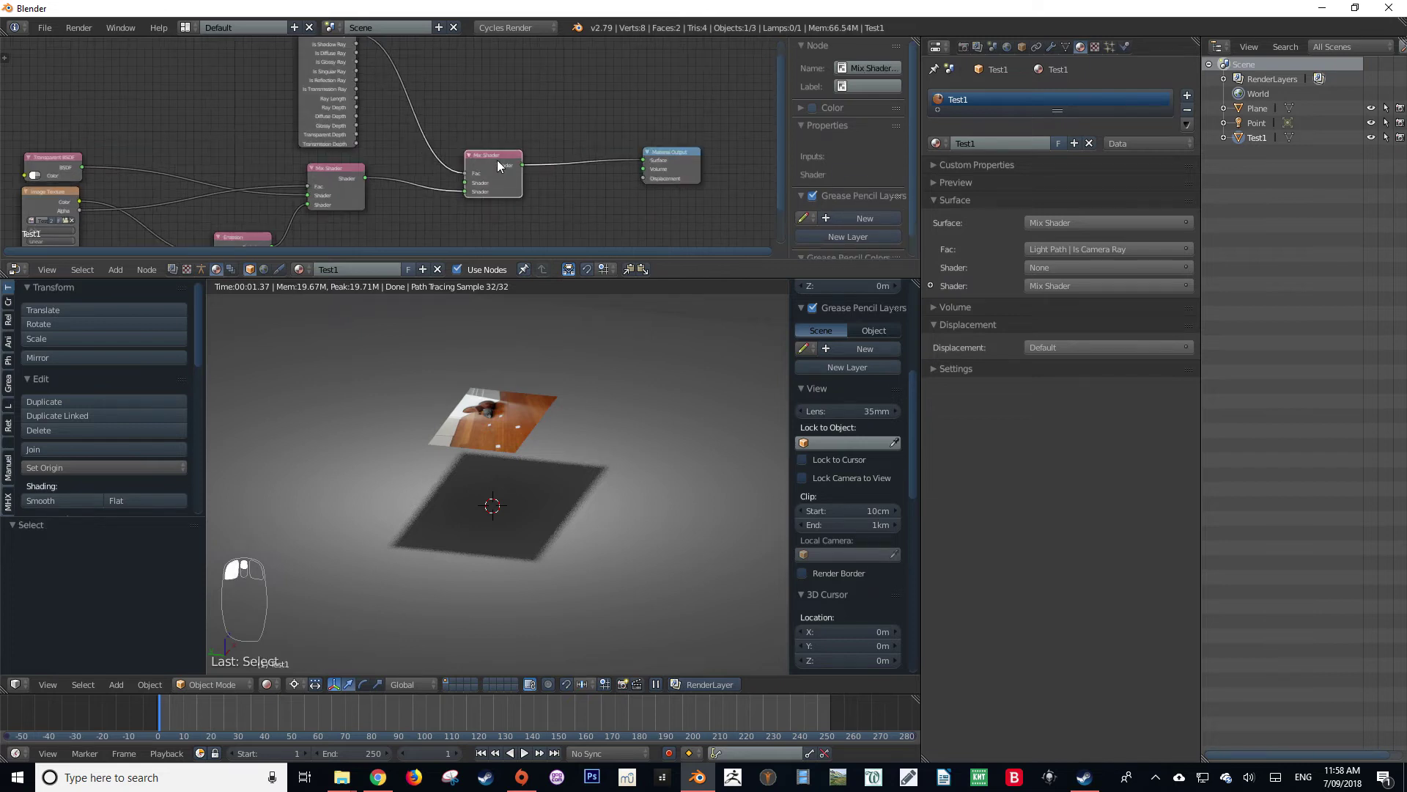
{"action": "key", "text": "shift+d"}
{"action": "left_click", "coordinate": [591, 152]}
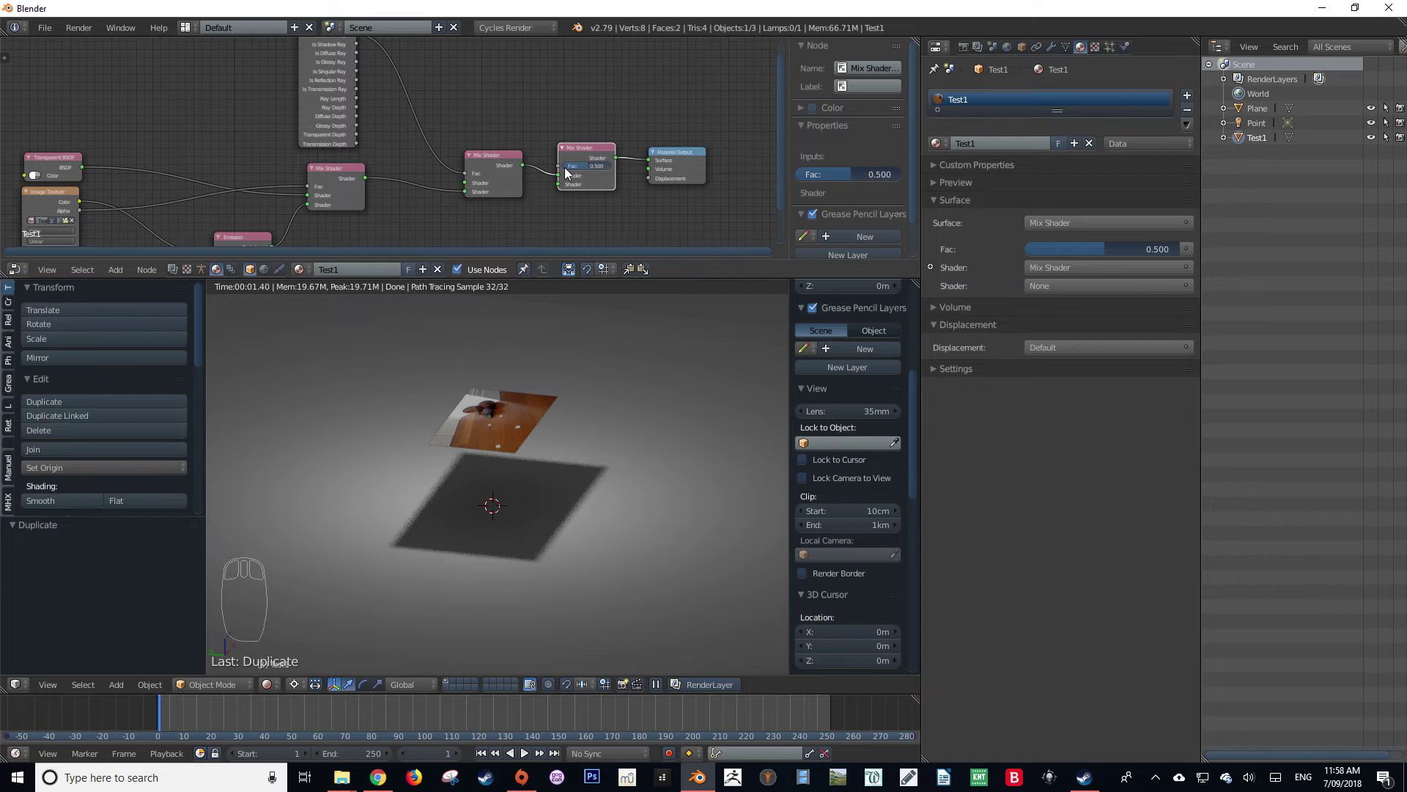
Move the Transparent BSDF node below the Emission node and tidy their placement.
{"action": "middle_click_drag", "start_coordinate": [399, 213], "coordinate": [316, 137]}
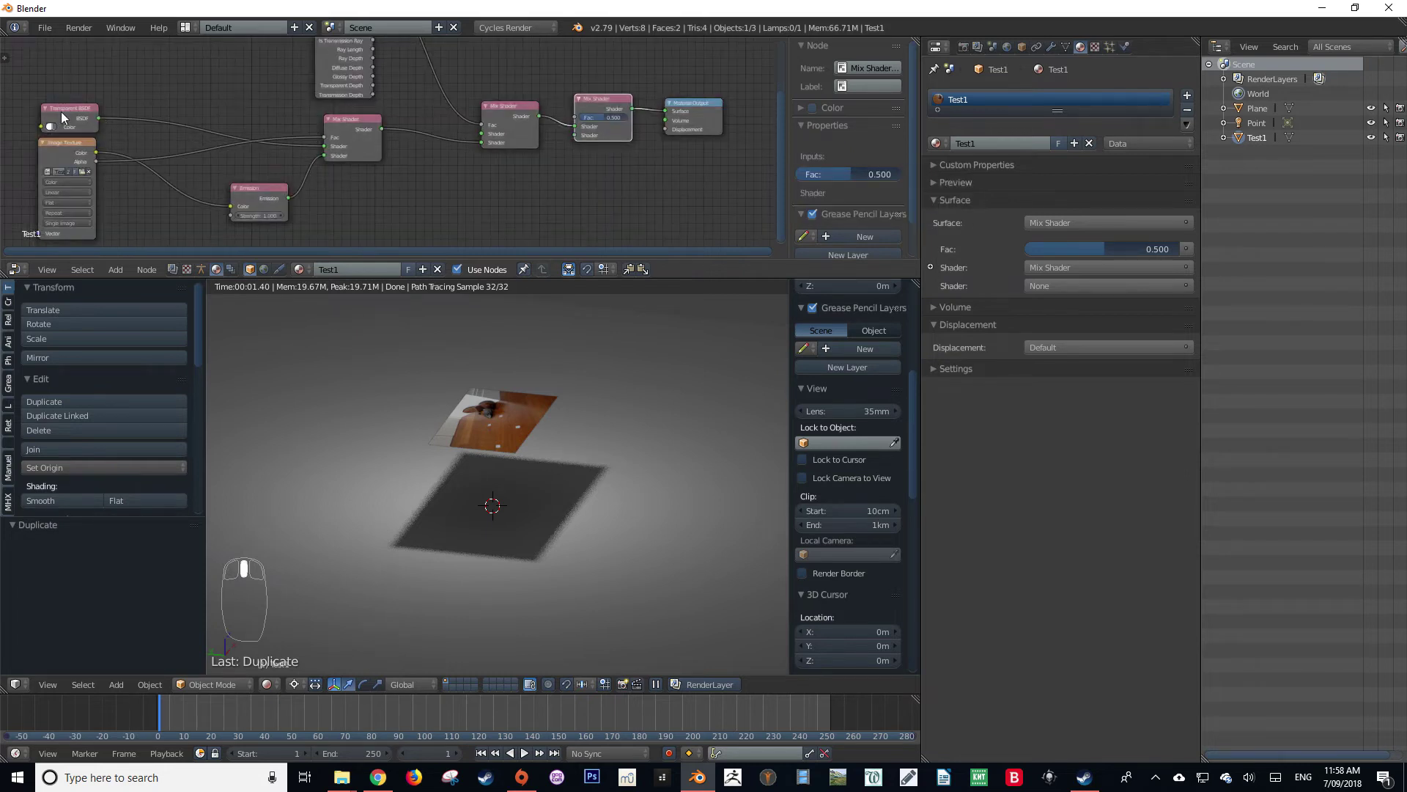
{"action": "left_click_drag", "start_coordinate": [63, 117], "coordinate": [244, 243]}
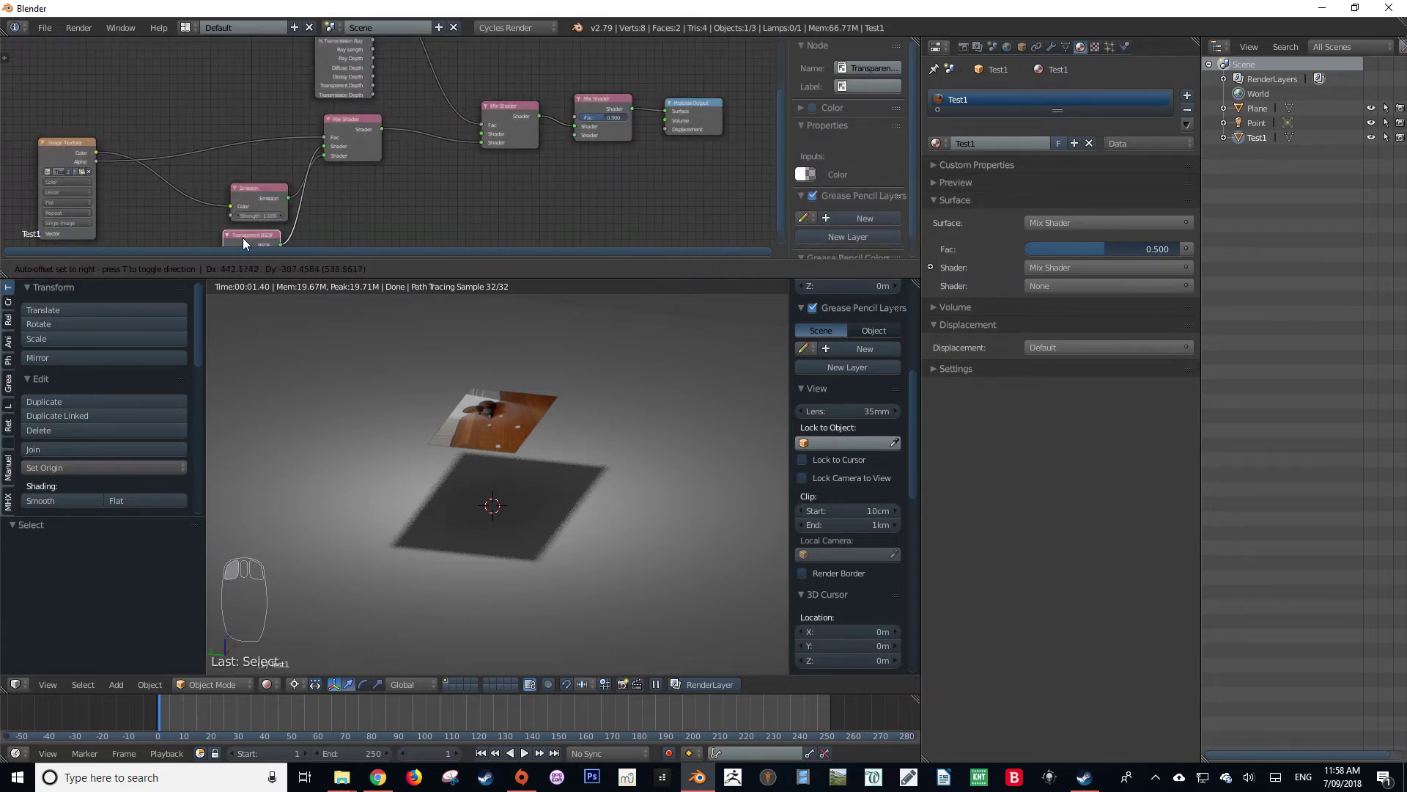
{"action": "left_click_drag", "start_coordinate": [257, 187], "coordinate": [233, 156]}
{"action": "middle_click_drag", "start_coordinate": [244, 230], "coordinate": [236, 199]}
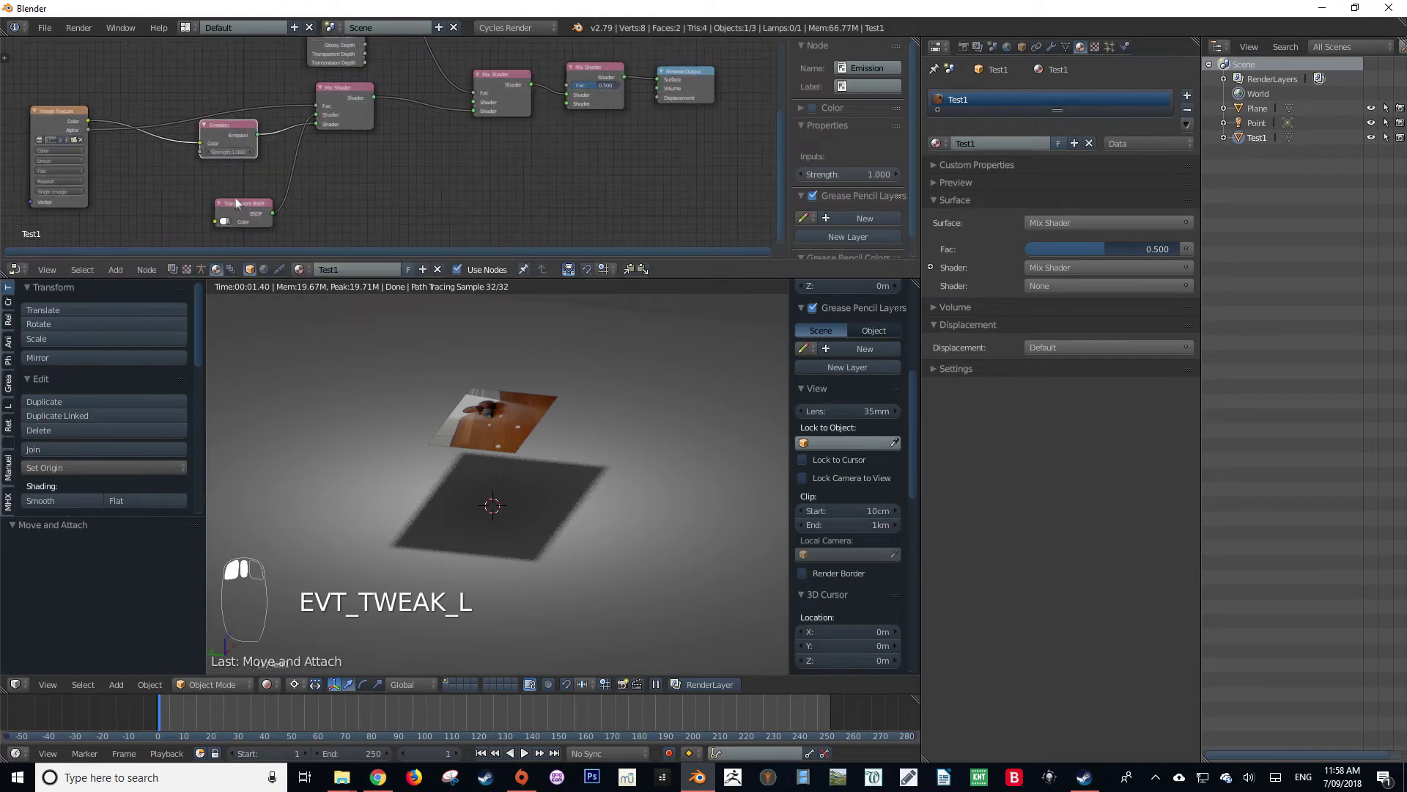
Link the Transparent BSDF to the third Mix Shader's lower Shader input and the Light Path's Is Shadow Ray to its Fac.
{"action": "left_click_drag", "start_coordinate": [235, 198], "coordinate": [449, 70]}
{"action": "middle_click_drag", "start_coordinate": [505, 106], "coordinate": [465, 218]}
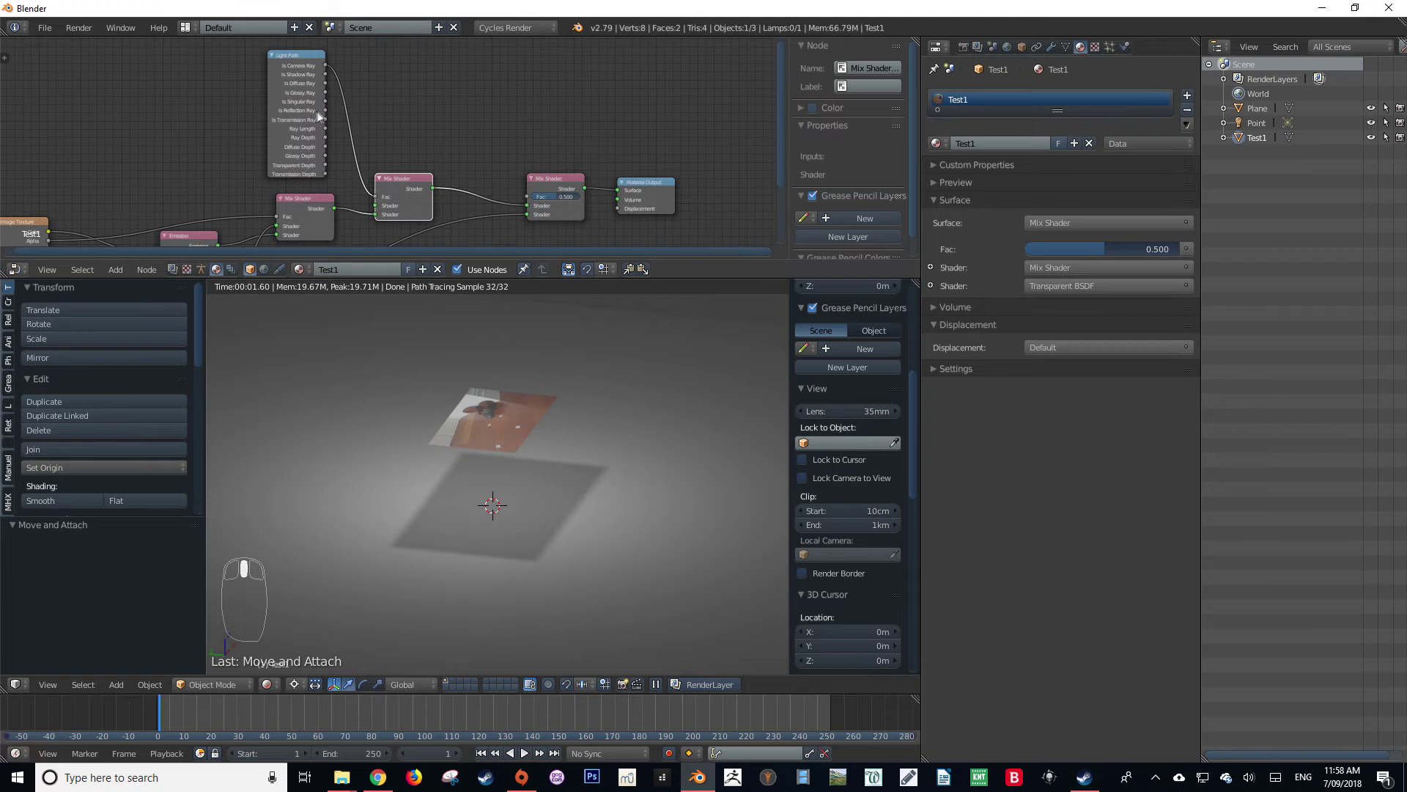
{"action": "left_click_drag", "start_coordinate": [326, 74], "coordinate": [525, 198]}
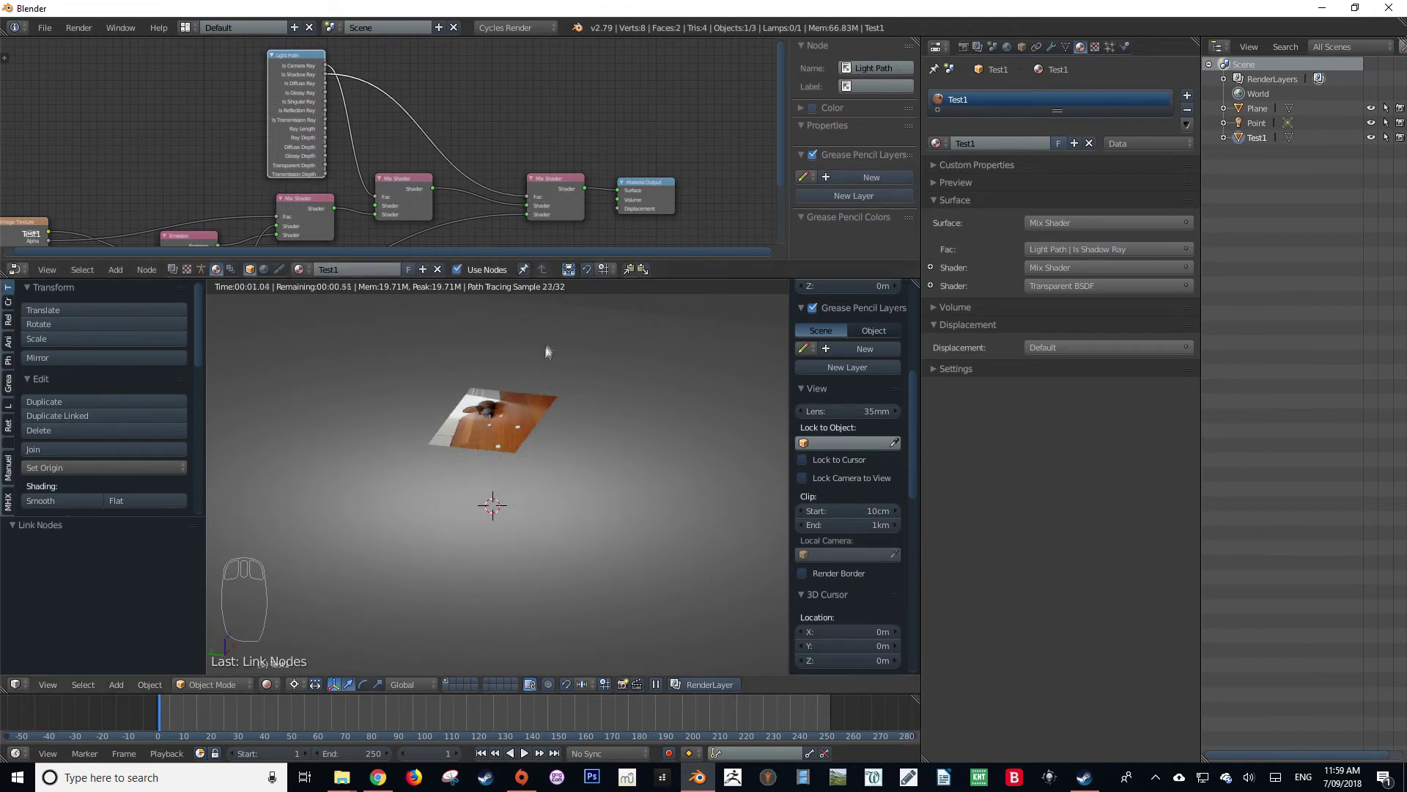
Inspect the image plane for a shadow in the rendered view, selecting it and trying to move and rotate it.
{"action": "mouse_move", "coordinate": [494, 391]}
{"action": "middle_mouse_down", "text": "shift"}
{"action": "mouse_move", "coordinate": [491, 356]}
{"action": "mouse_move", "coordinate": [622, 359]}
{"action": "mouse_move", "coordinate": [614, 433]}
{"action": "mouse_move", "coordinate": [311, 431]}
{"action": "mouse_move", "coordinate": [536, 410]}
{"action": "mouse_move", "coordinate": [544, 456]}
{"action": "mouse_move", "coordinate": [561, 434]}
{"action": "mouse_move", "coordinate": [535, 465]}
{"action": "mouse_move", "coordinate": [547, 444]}
{"action": "middle_mouse_up", "text": "shift"}
{"action": "scroll", "coordinate": [538, 447], "scroll_direction": "up", "scroll_amount": 3}
{"action": "scroll", "coordinate": [556, 459], "scroll_direction": "down", "scroll_amount": 3}
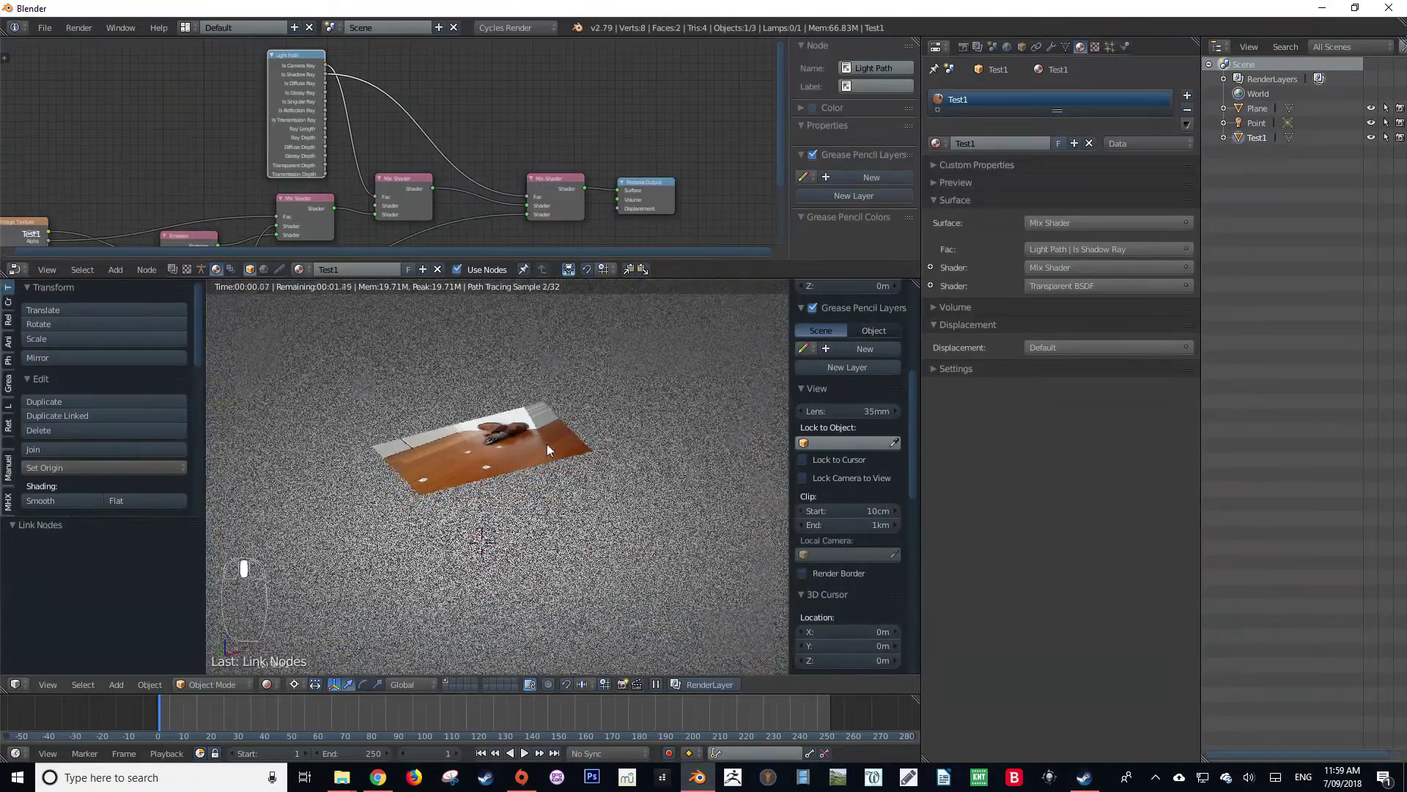
{"action": "key", "text": "shift+z"}
{"action": "right_click", "coordinate": [513, 450]}
{"action": "right_click", "coordinate": [517, 447]}
{"action": "key", "text": "shift+z"}
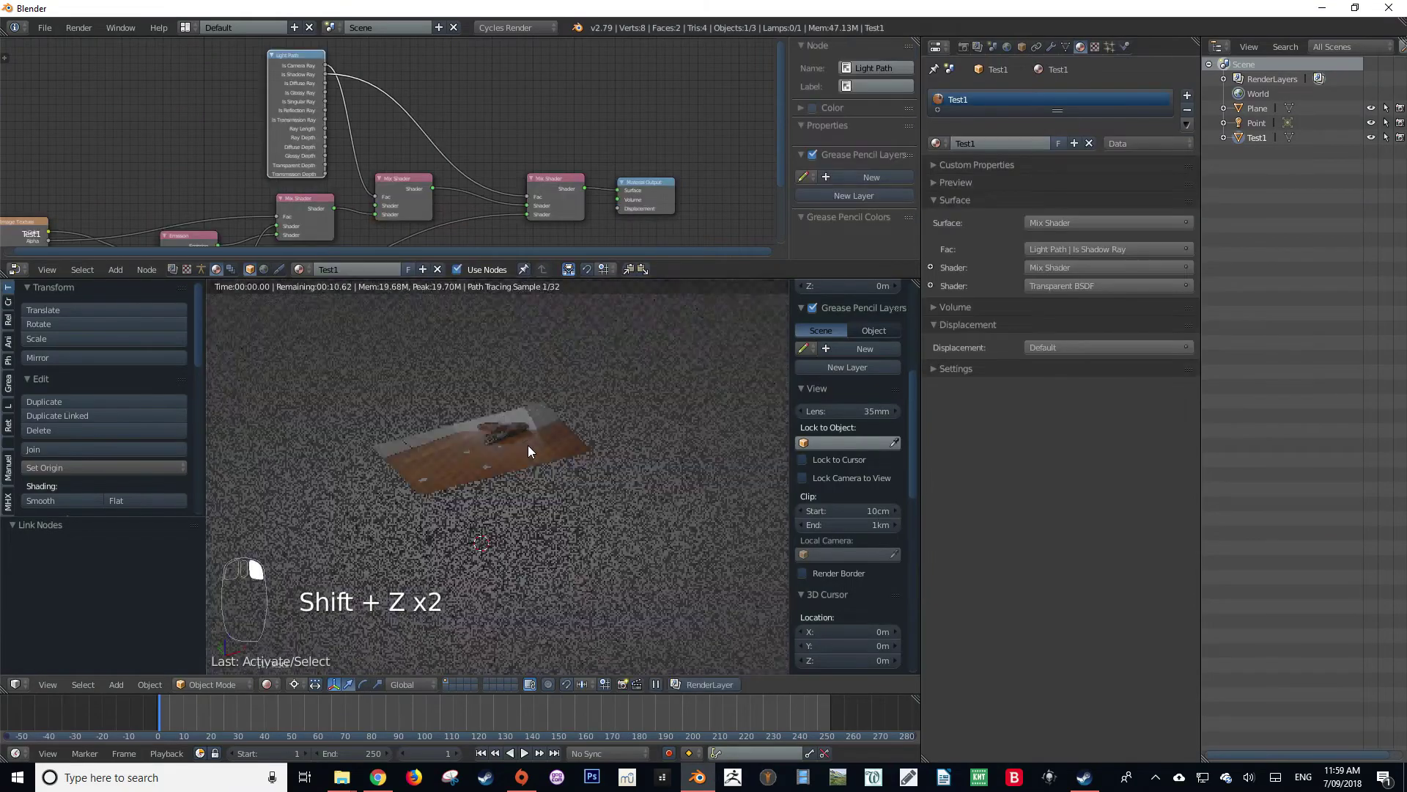
{"action": "key", "text": "g"}
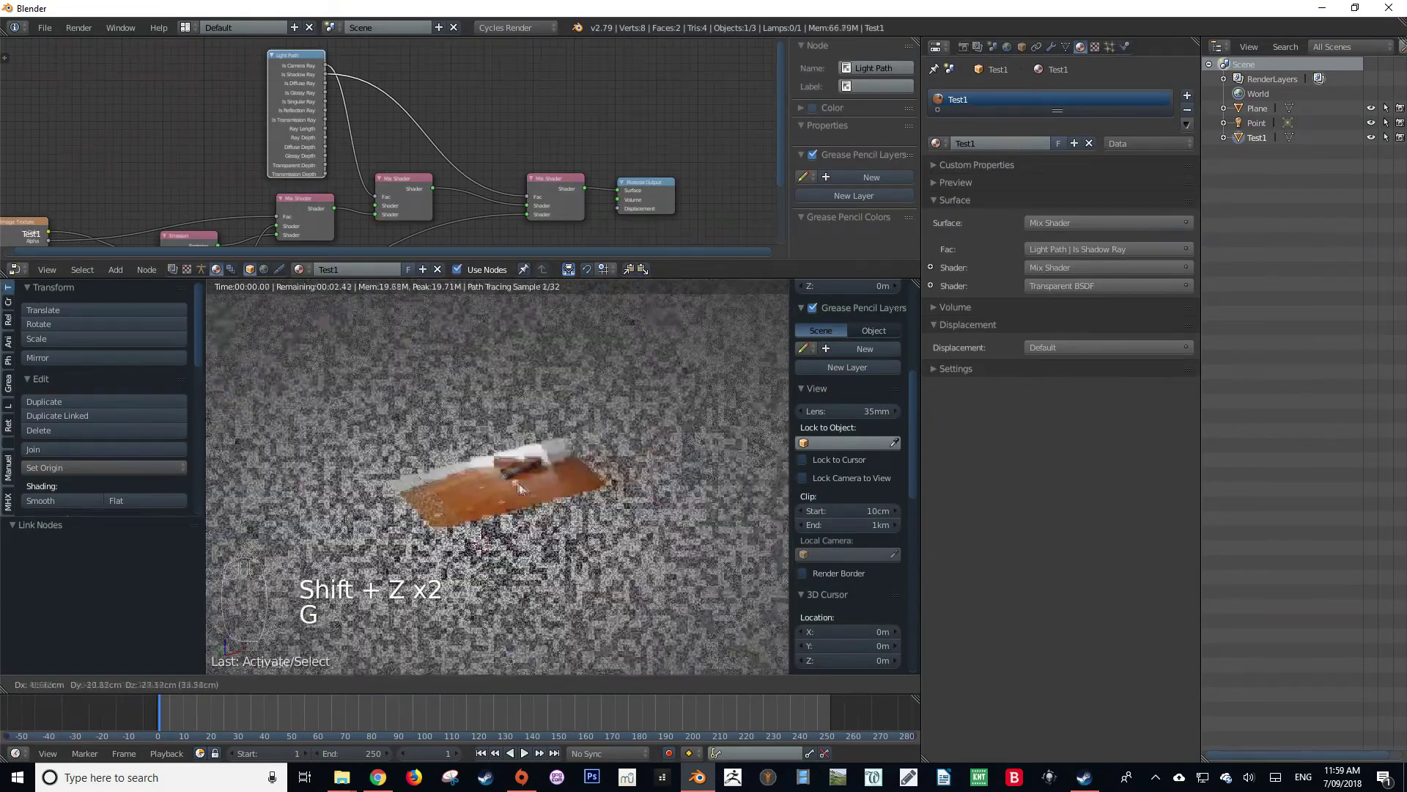
{"action": "key", "text": "r"}
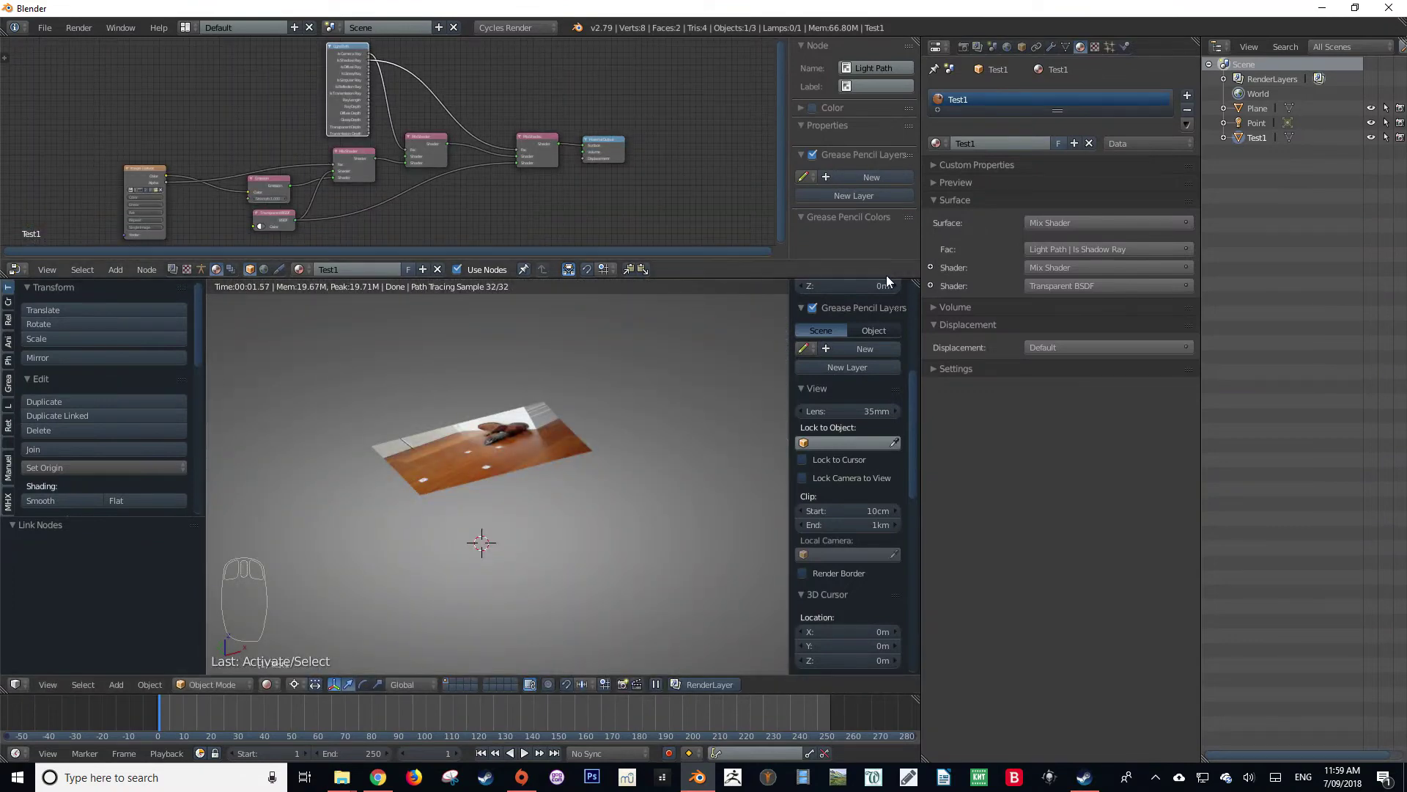
Enlarge the node editor area downward and review the complete Test1 node tree.
{"action": "left_click_drag", "start_coordinate": [877, 278], "coordinate": [877, 406]}
{"action": "scroll", "coordinate": [524, 352], "scroll_direction": "up", "scroll_amount": 4}
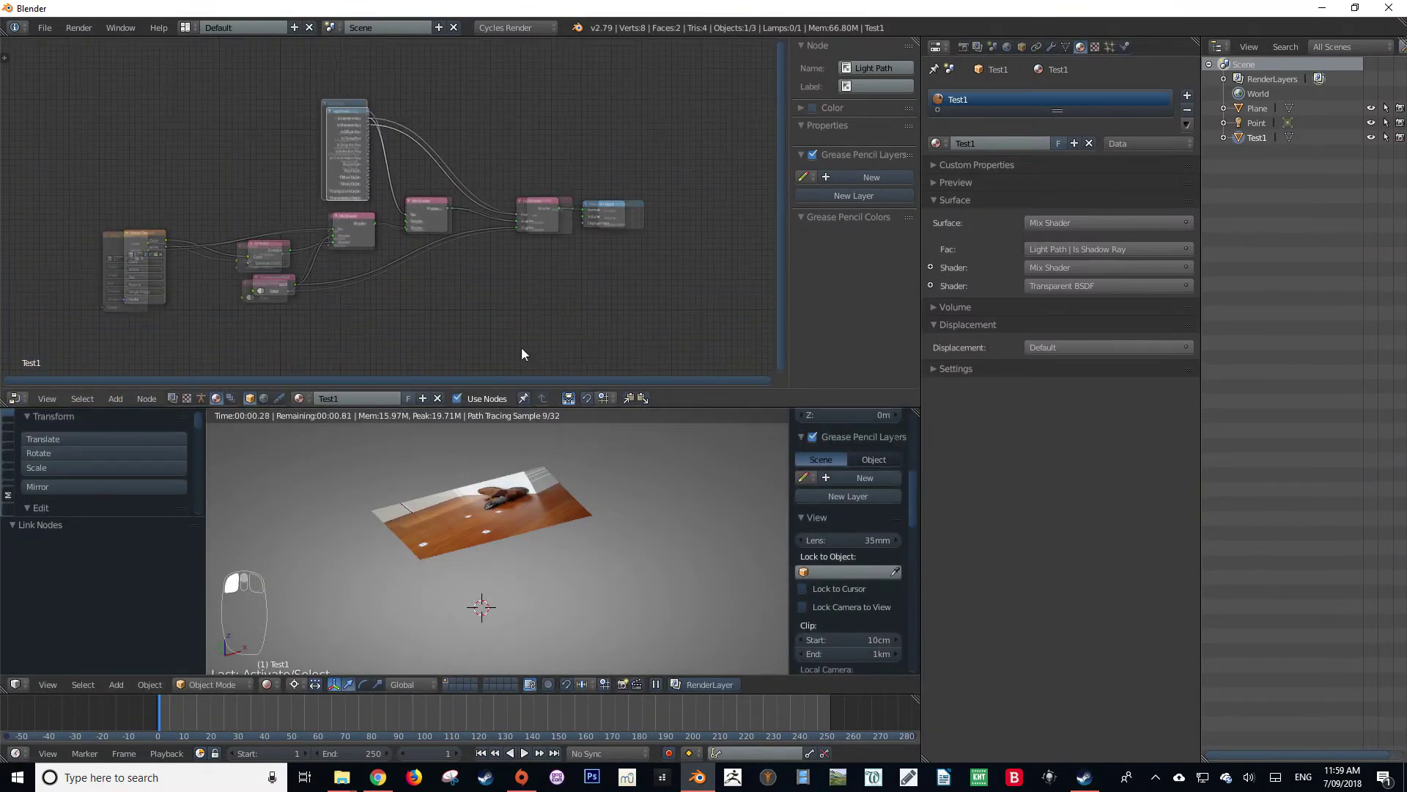
{"action": "middle_click_drag", "start_coordinate": [477, 325], "coordinate": [506, 308]}
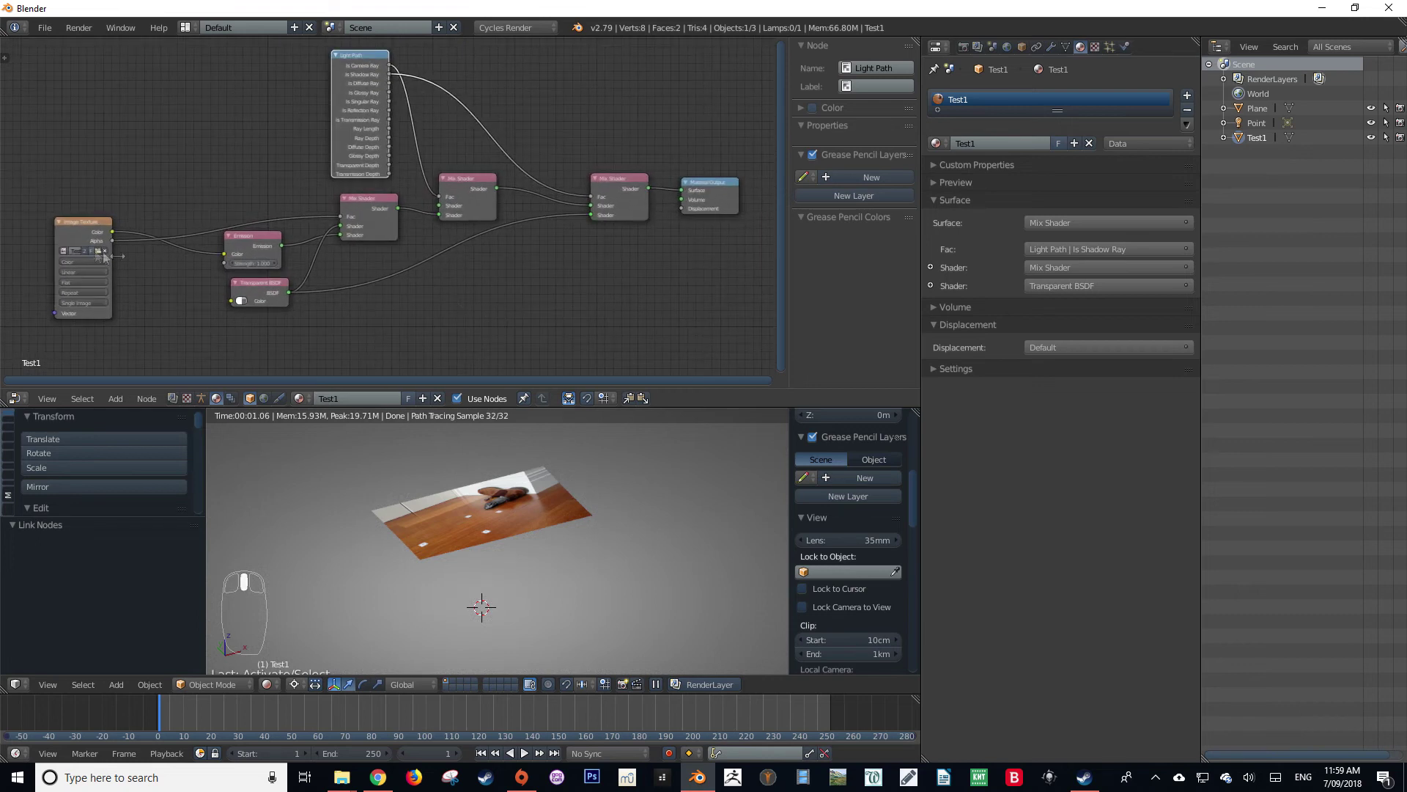
{"action": "left_click_drag", "start_coordinate": [273, 286], "coordinate": [260, 288]}
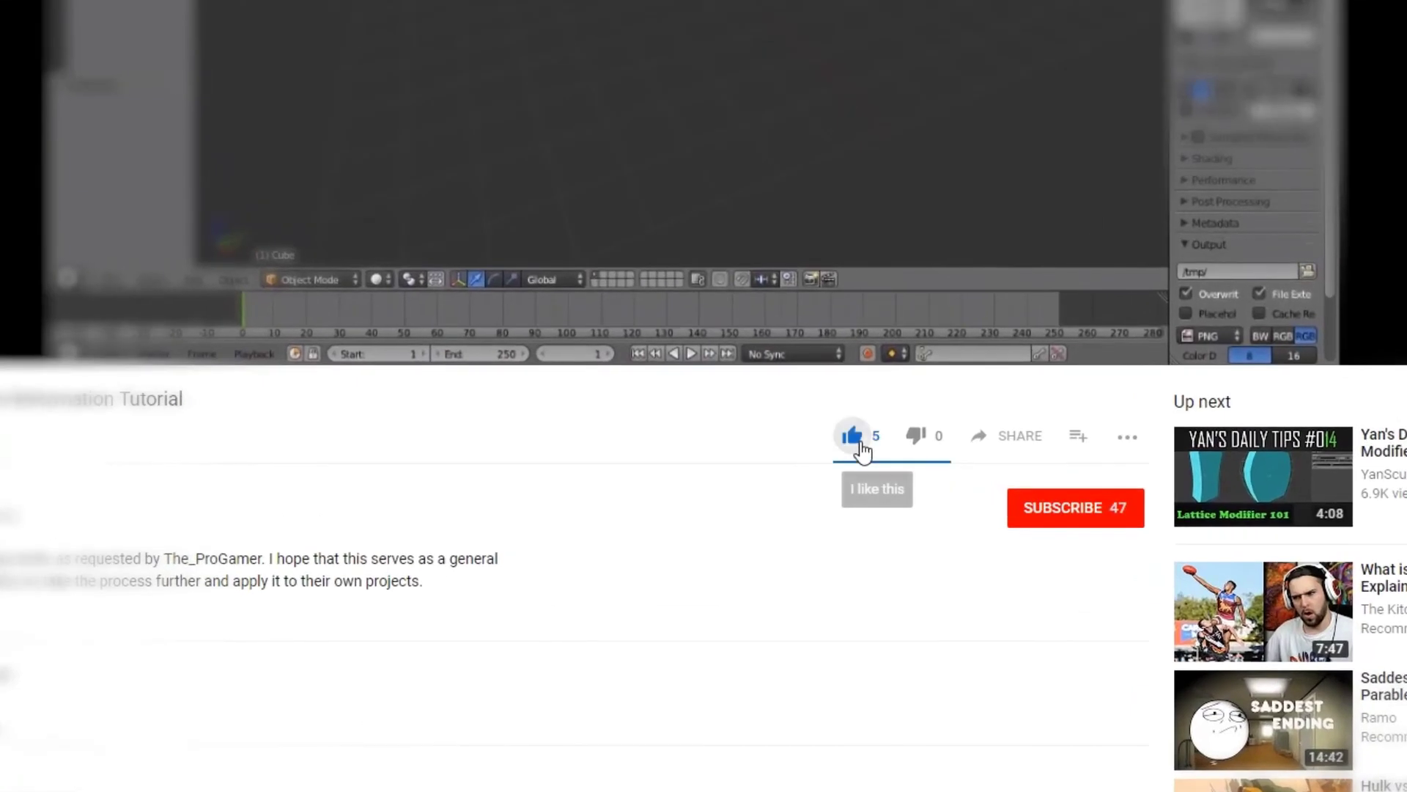
{"action": "left_click", "coordinate": [1062, 510]}
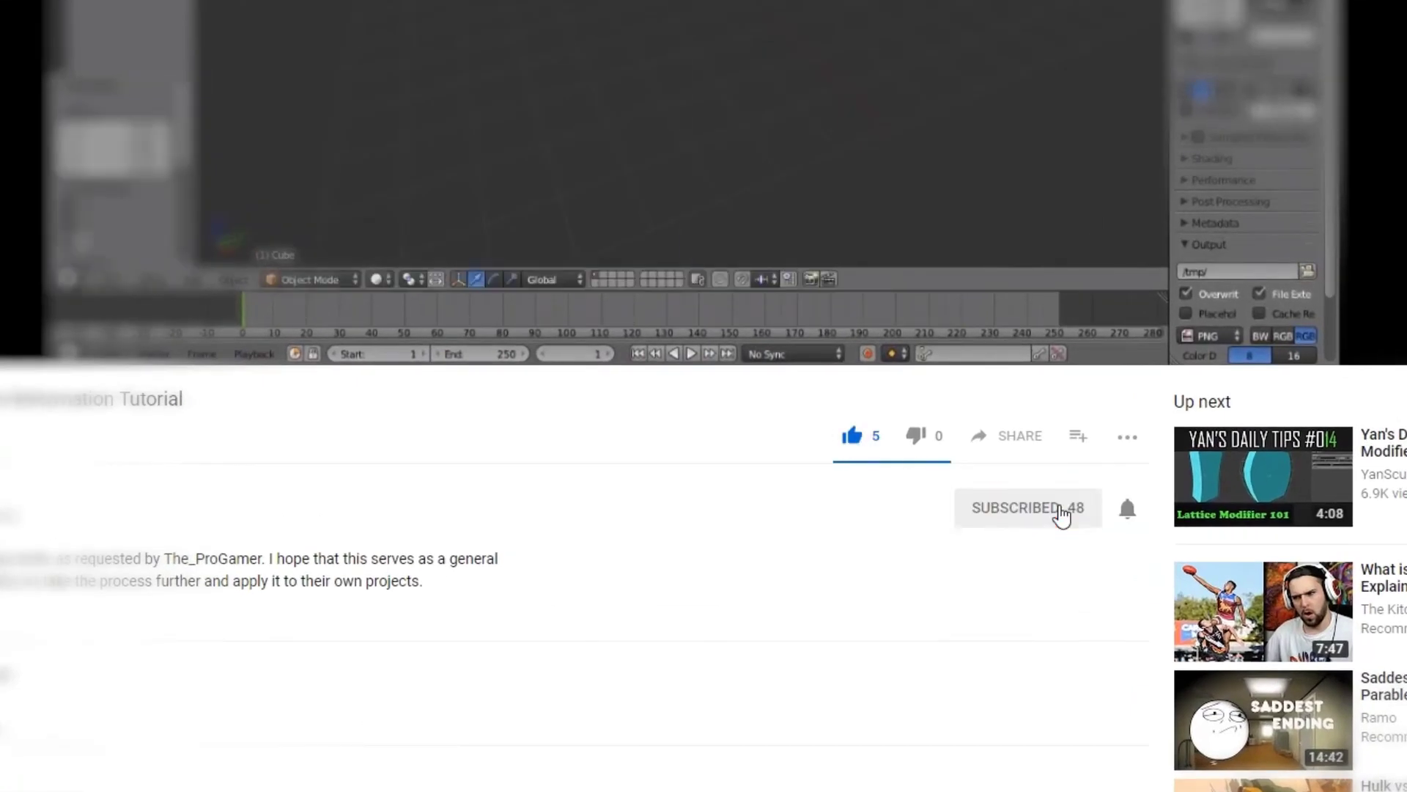
{"action": "left_click", "coordinate": [1128, 510]}
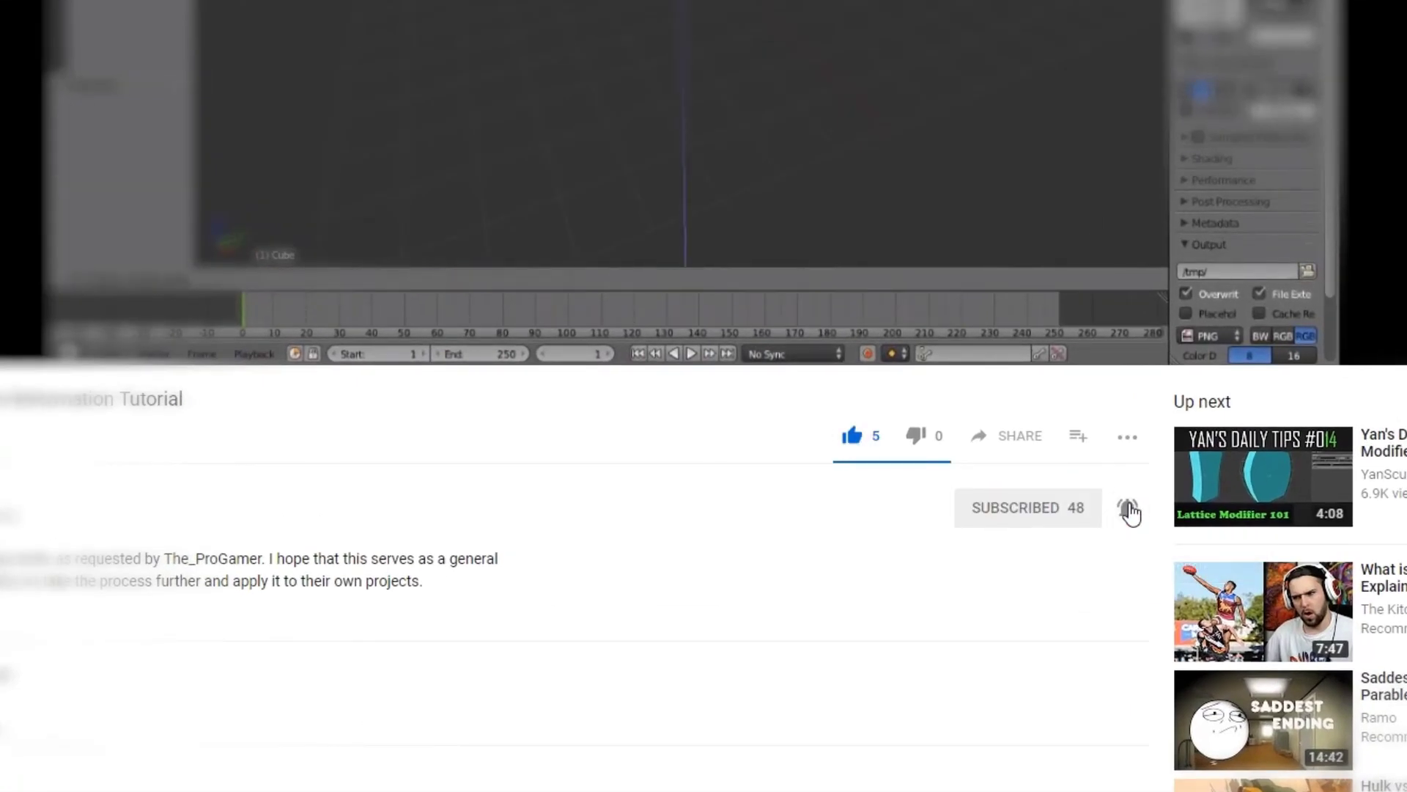